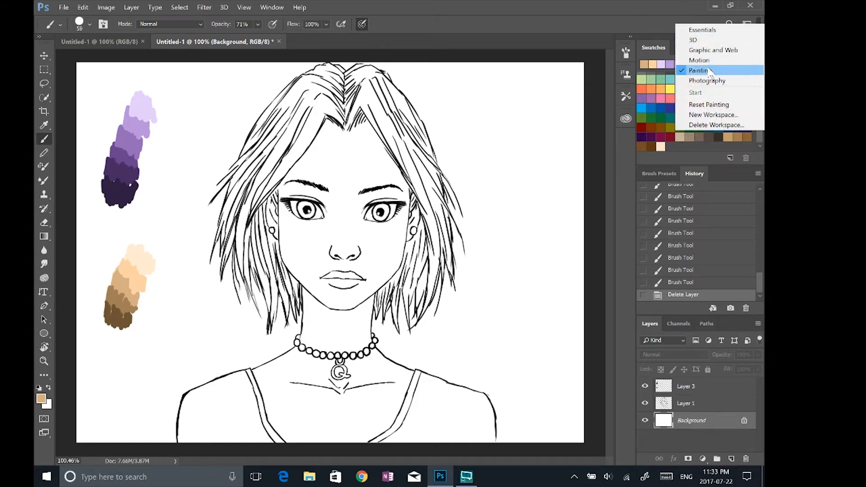
Switch the workspace to Essentials and return it to Painting
click(708, 71)
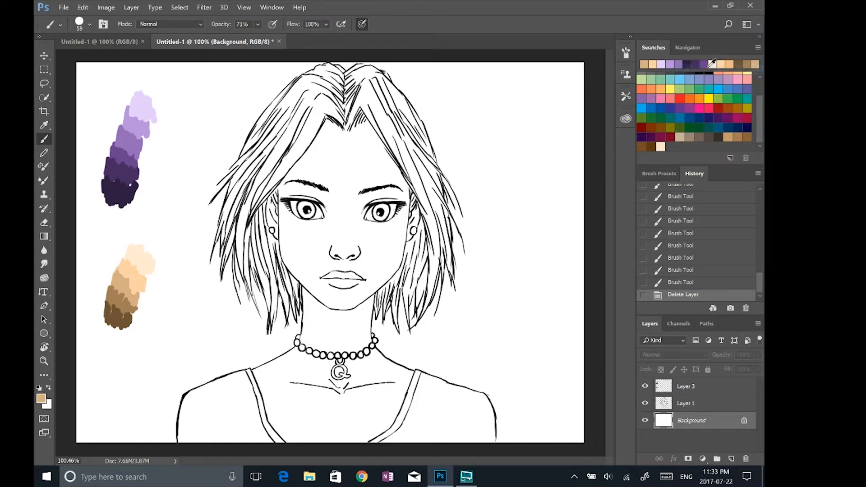
click(759, 27)
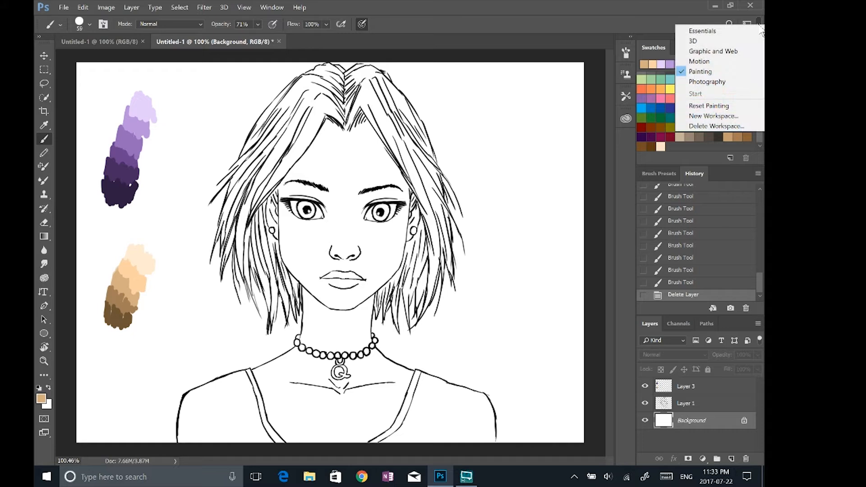
click(734, 32)
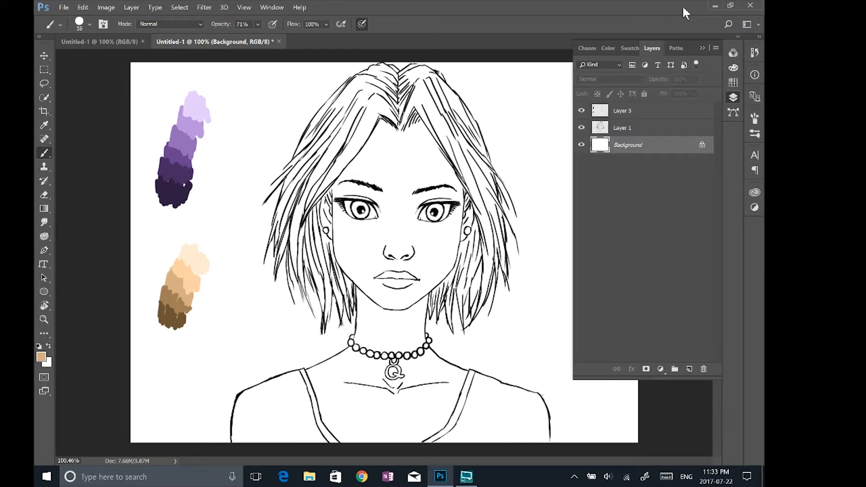
click(759, 26)
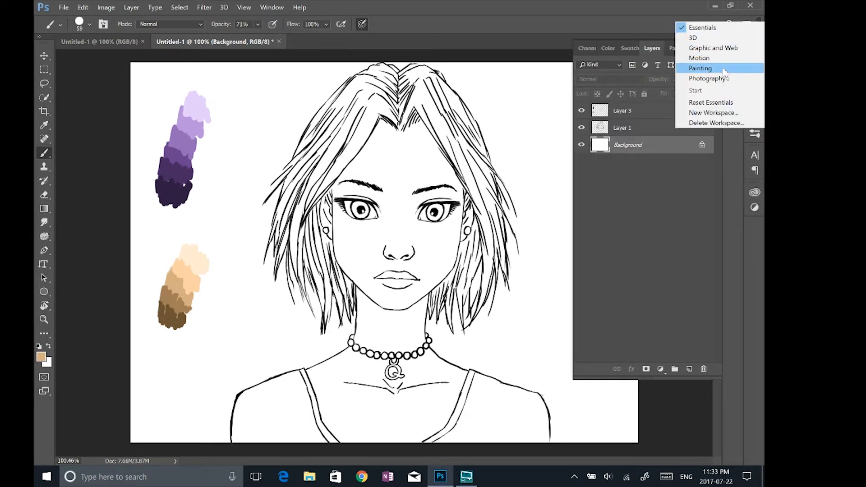
click(699, 69)
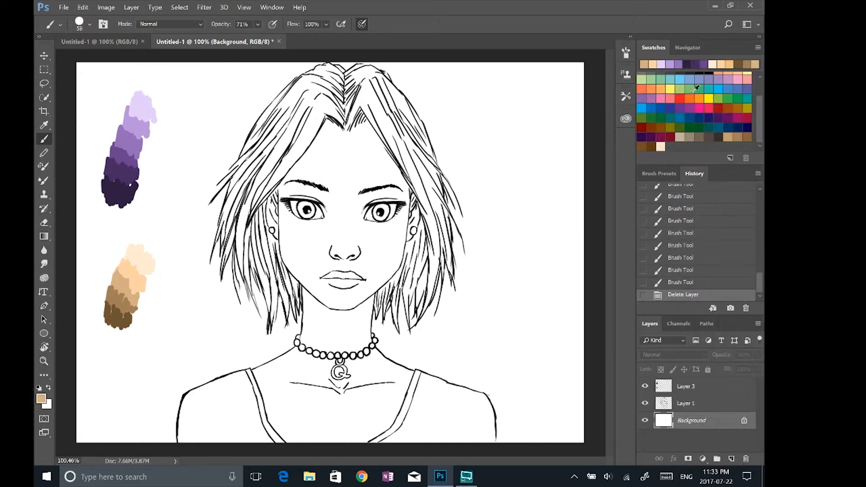
Step back through the history to the last brush stroke before the layer deletion
click(683, 246)
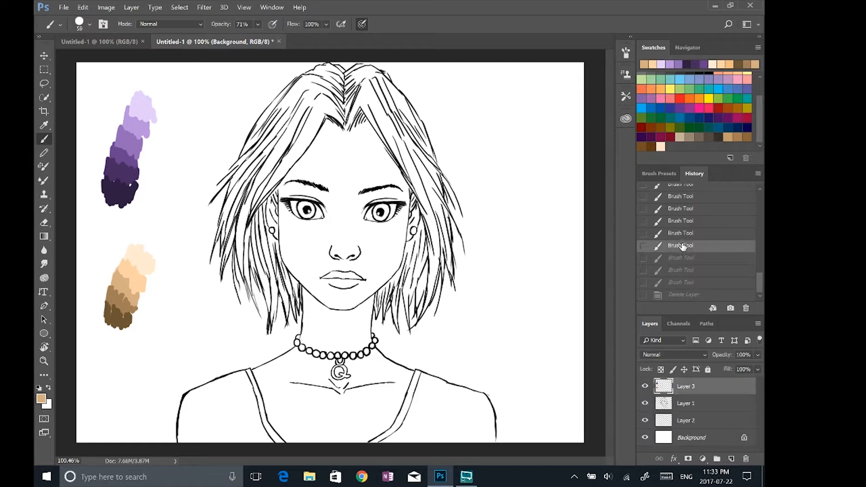
click(687, 198)
click(681, 258)
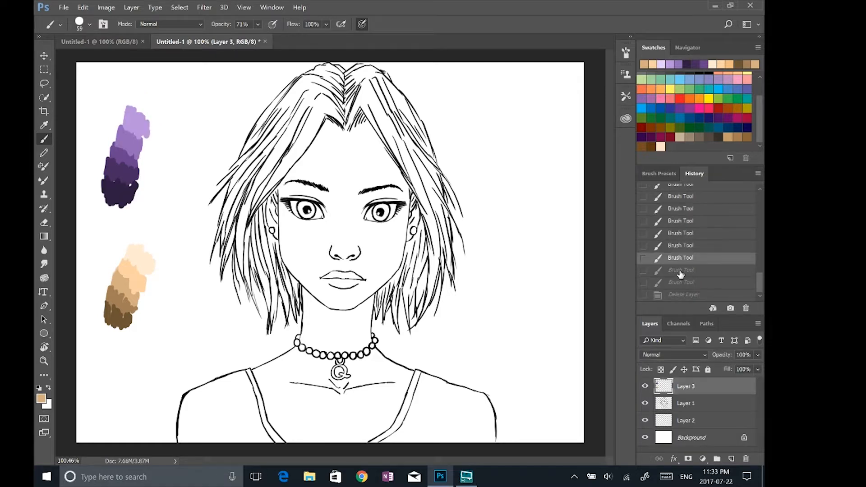
click(681, 271)
click(681, 283)
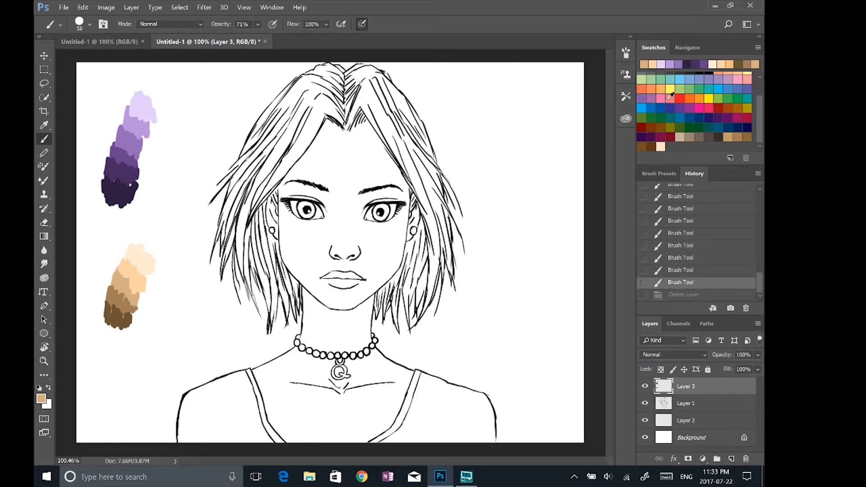
Try zooming and moving around the drawing with the Navigator, returning the view to 100%
click(695, 51)
drag(733, 155, 705, 159)
drag(686, 115, 690, 137)
click(726, 158)
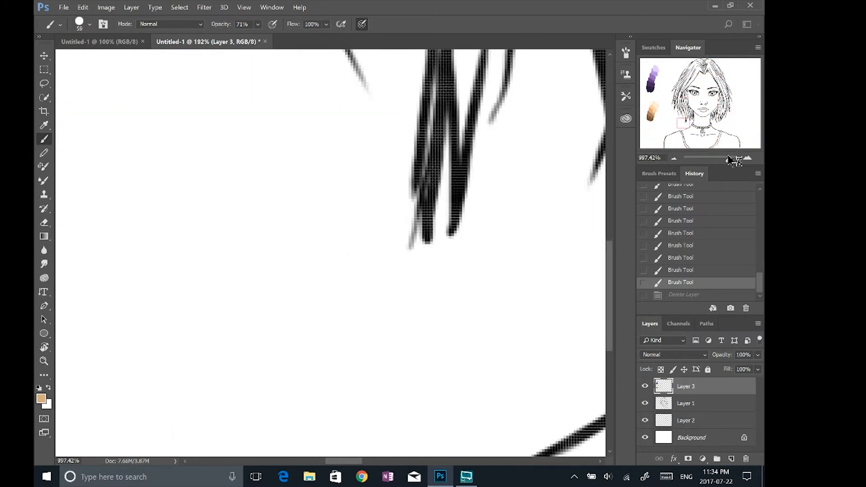
click(708, 158)
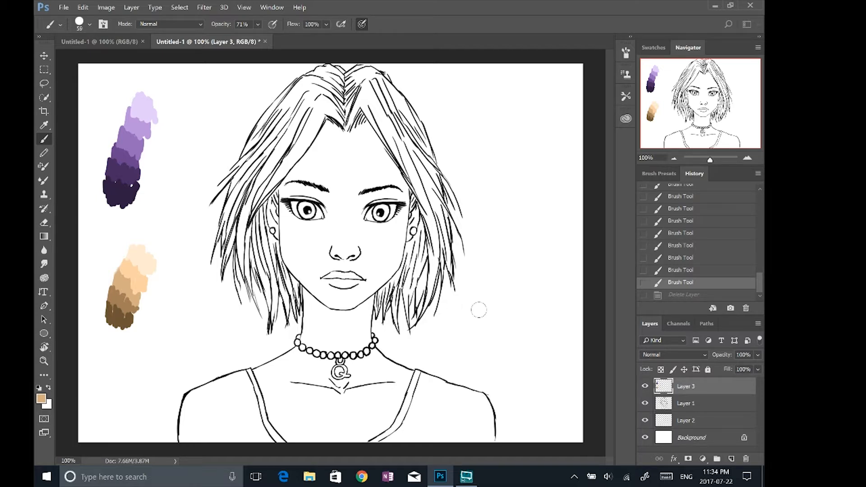
Hide and show Layer 3 to check which artwork it holds
click(703, 404)
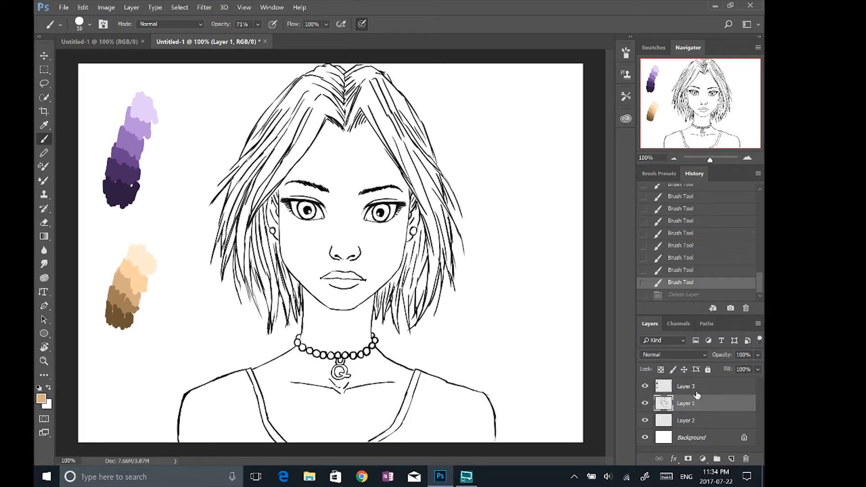
click(697, 390)
click(645, 386)
click(645, 386)
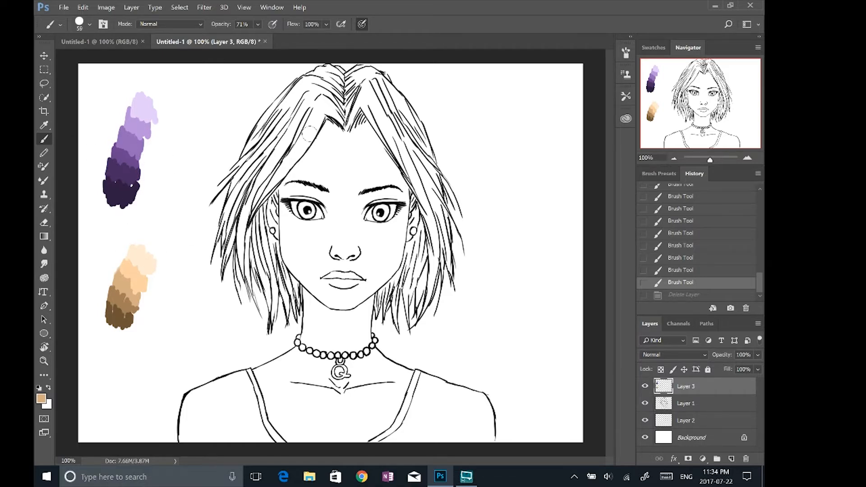
Compare Layer 1 with Layer 2 by toggling the visibility of Layer 1
click(694, 422)
click(686, 403)
click(685, 421)
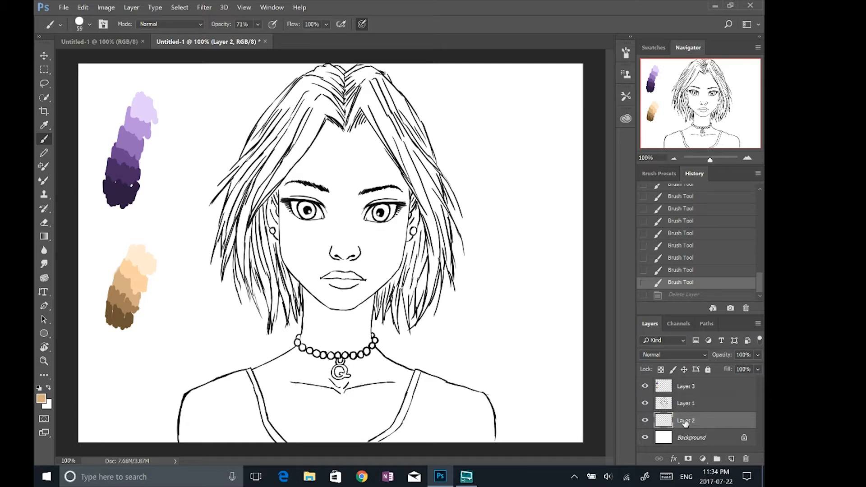
click(644, 405)
click(645, 405)
click(645, 404)
click(644, 405)
Set the blend mode of the line-art Layer 1 to Darken
click(686, 406)
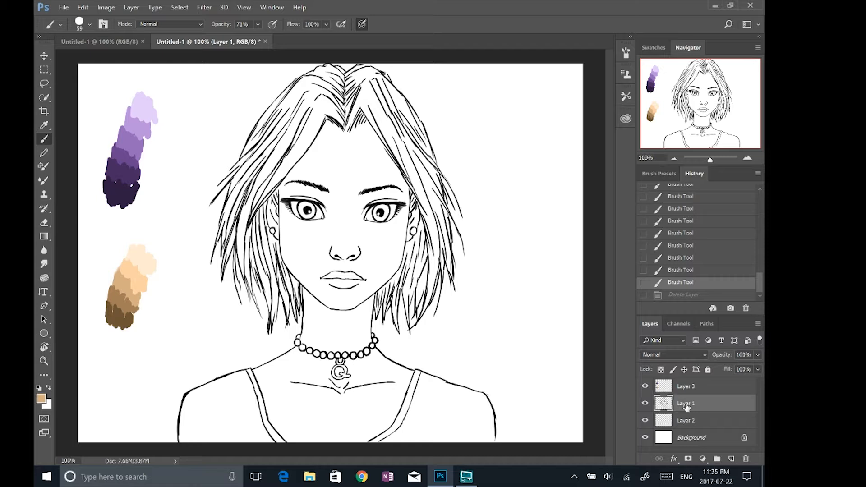
click(673, 355)
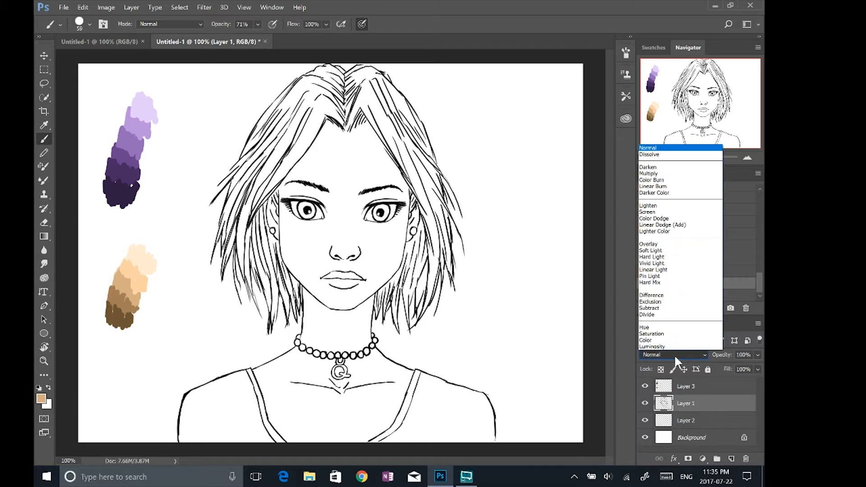
click(650, 167)
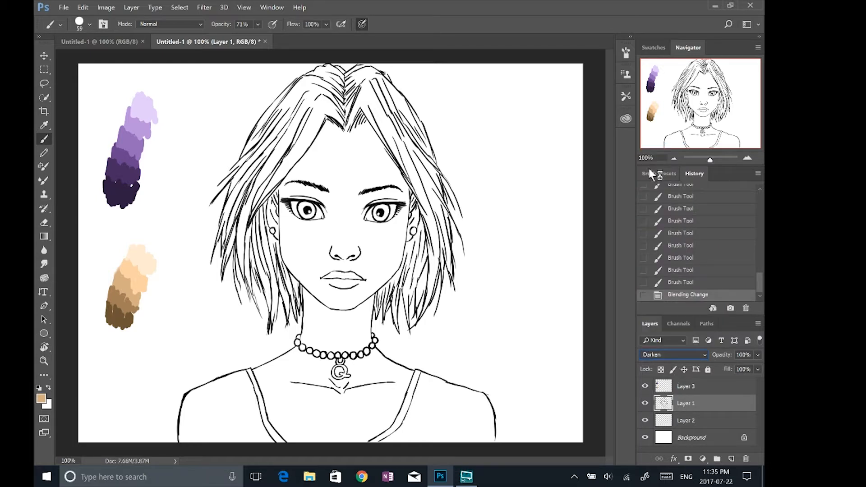
Lock Layer 1 and Layer 3 completely, leaving Layer 2 selected for painting
click(689, 421)
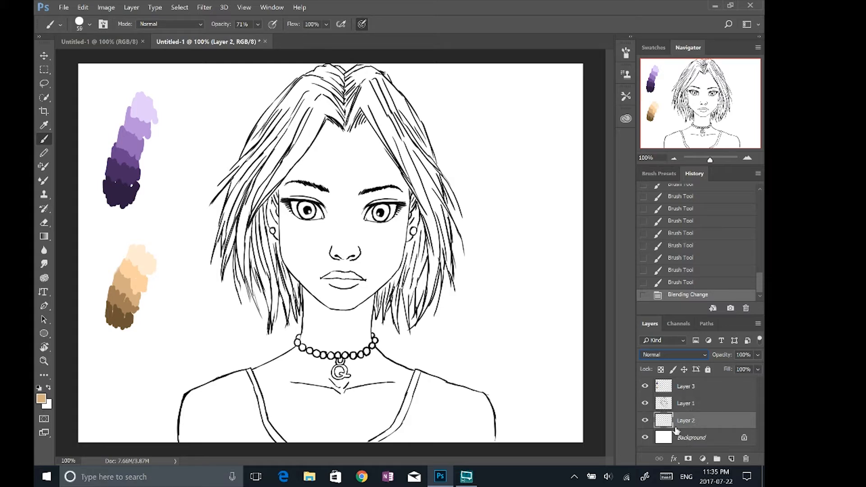
click(692, 404)
click(707, 369)
click(706, 388)
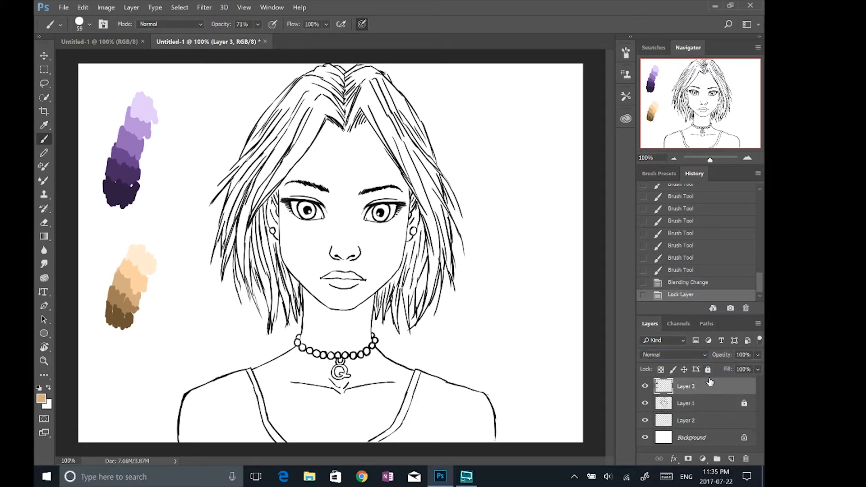
click(708, 370)
click(710, 421)
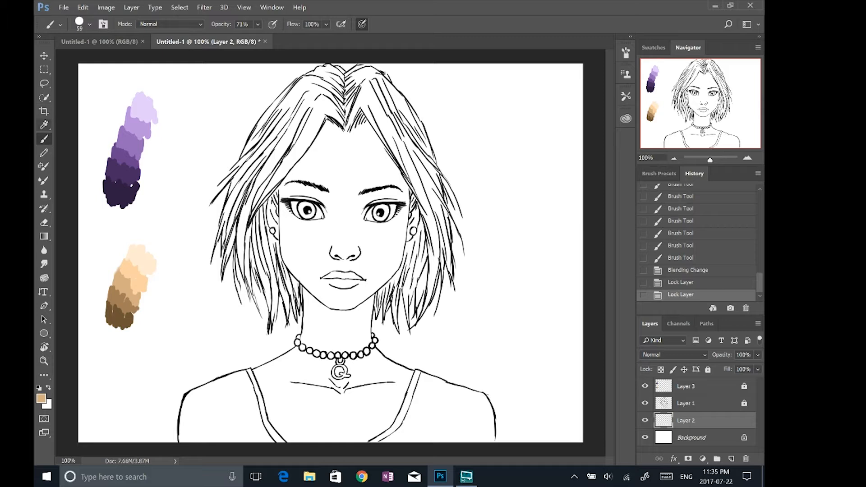
Try the Brush on Layer 2 with the sampled light peach tone and with white, beside the skin palette
click(44, 125)
click(142, 272)
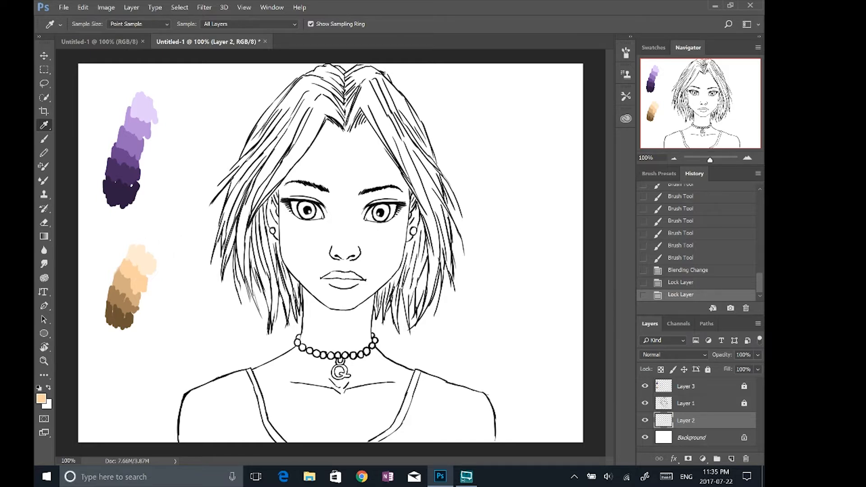
key(b)
mouse_move(189, 277)
mouse_down()
mouse_move(195, 295)
mouse_move(207, 337)
mouse_up()
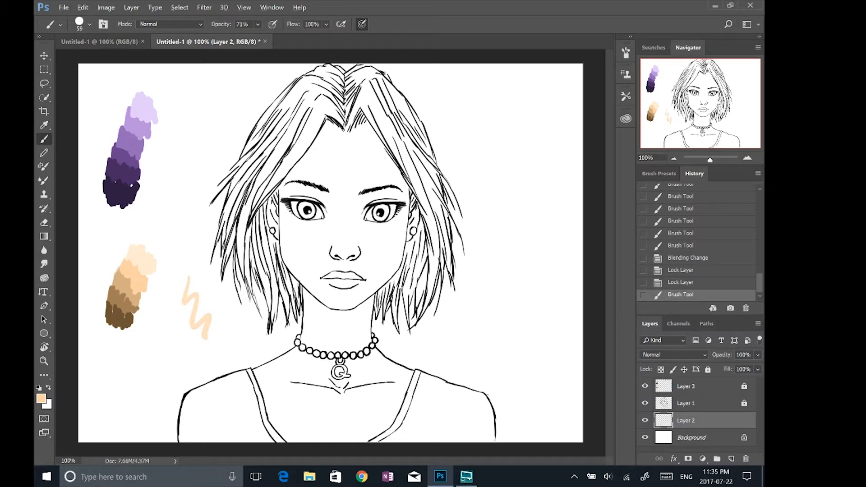
alt+click(216, 287)
drag(188, 316, 195, 331)
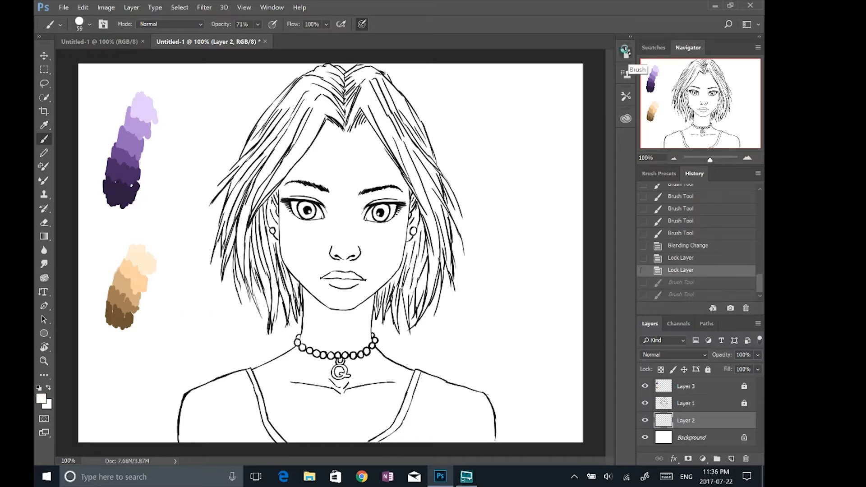
Turn on Transfer in the brush settings
click(626, 74)
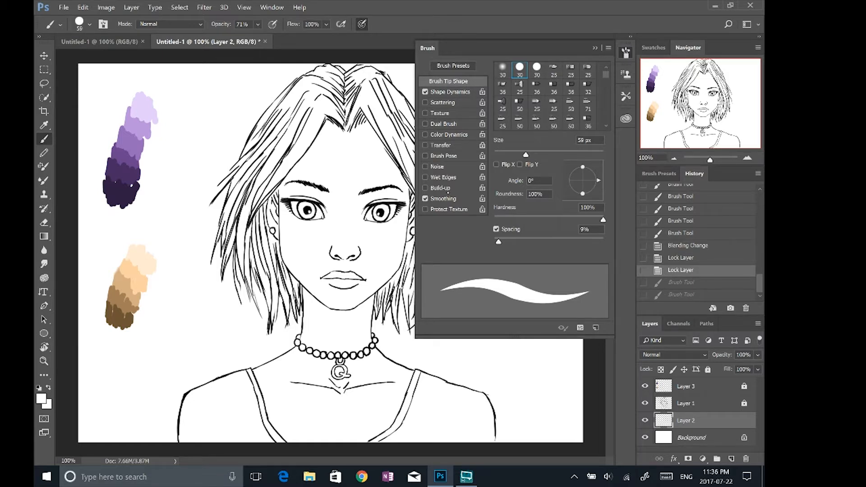
click(626, 53)
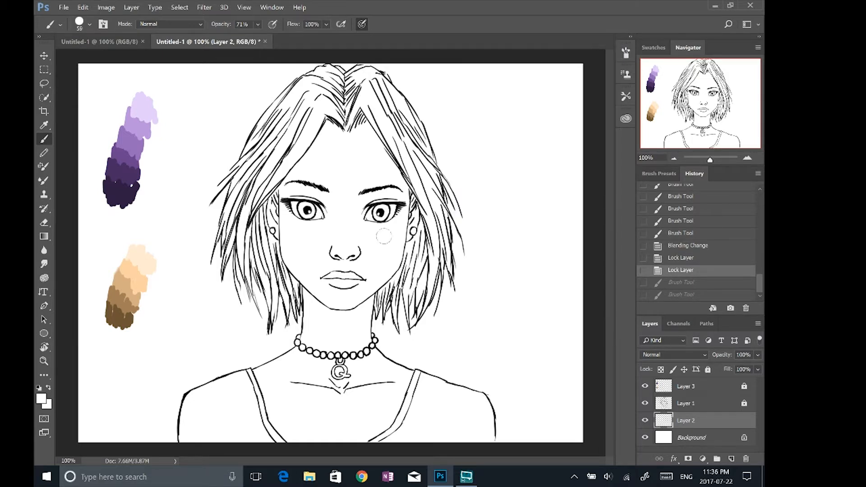
click(626, 53)
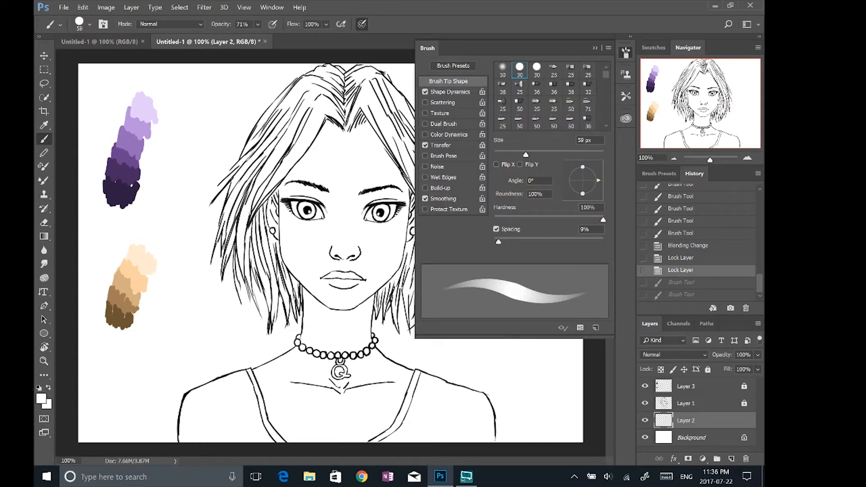
click(626, 53)
Sample the light peach skin tone, set the brush opacity to 100%, and paint the face and neck on Layer 2
alt+click(136, 279)
key(0)
drag(317, 153, 296, 225)
mouse_move(296, 195)
mouse_down()
mouse_move(283, 241)
mouse_move(327, 301)
mouse_up()
click(90, 25)
drag(125, 59, 131, 59)
drag(324, 216, 332, 166)
mouse_move(322, 226)
mouse_down()
mouse_move(308, 263)
mouse_move(296, 257)
mouse_move(357, 228)
mouse_move(383, 173)
mouse_move(315, 133)
mouse_move(275, 212)
mouse_move(356, 137)
mouse_move(404, 212)
mouse_move(390, 271)
mouse_move(403, 250)
mouse_move(407, 210)
mouse_up()
drag(319, 309, 308, 353)
Fill the neck, shoulders and chest inside the neckline with the peach tone, setting the brush size to 81 px
click(747, 158)
click(701, 126)
mouse_move(326, 206)
mouse_down()
mouse_move(348, 263)
mouse_move(374, 266)
mouse_move(395, 162)
mouse_move(387, 212)
mouse_move(303, 268)
mouse_move(251, 277)
mouse_move(197, 307)
mouse_move(215, 430)
mouse_move(206, 350)
mouse_move(334, 364)
mouse_move(385, 438)
mouse_move(446, 409)
mouse_move(454, 364)
mouse_move(399, 366)
mouse_move(328, 280)
mouse_move(226, 337)
mouse_move(172, 322)
mouse_up()
mouse_move(404, 284)
mouse_down()
mouse_move(408, 316)
mouse_move(478, 315)
mouse_up()
click(89, 24)
drag(116, 50, 109, 49)
click(419, 290)
mouse_move(419, 290)
mouse_down()
mouse_move(482, 329)
mouse_move(455, 313)
mouse_move(489, 325)
mouse_move(460, 315)
mouse_move(471, 342)
mouse_up()
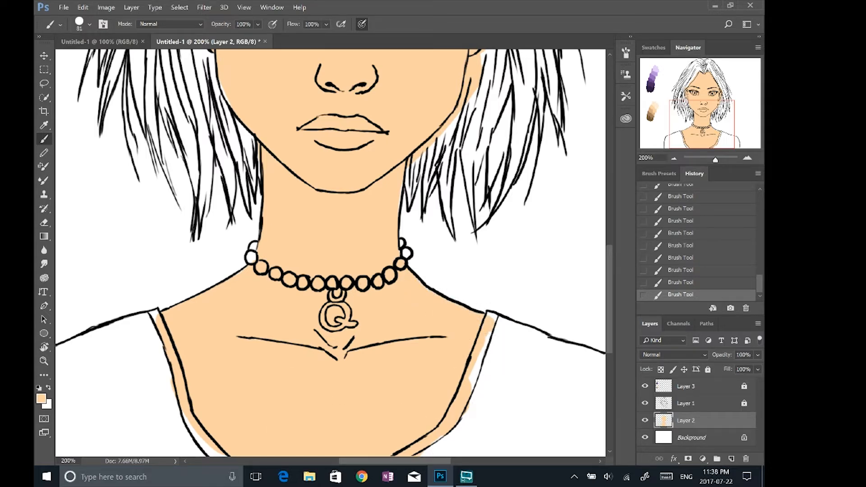
Create a new layer above the skin layer and start painting the hair with the medium purple sampled from the palette
scroll(482, 252, down, 5)
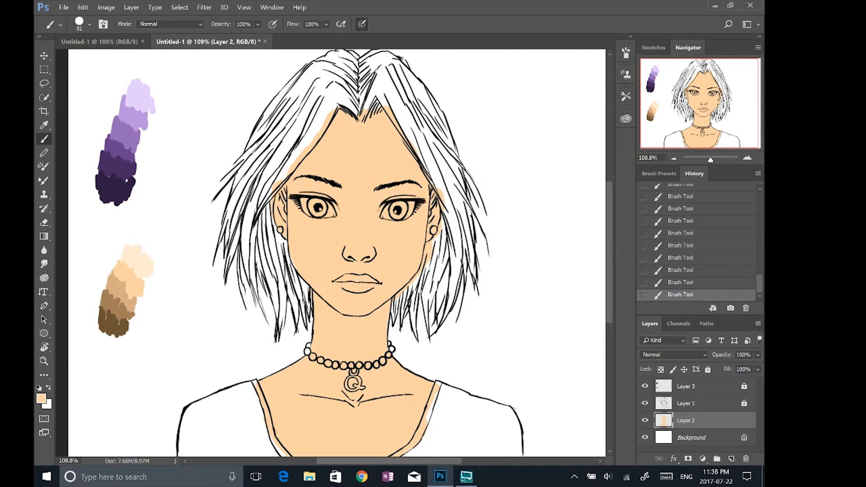
click(731, 459)
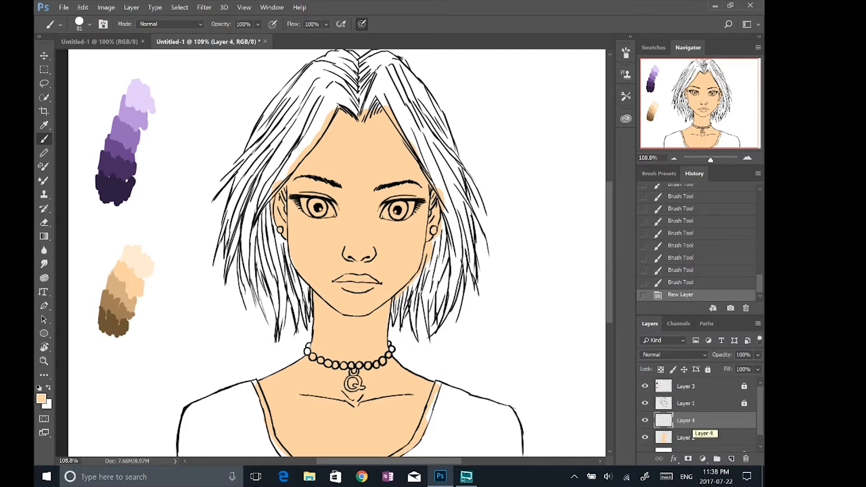
alt+click(131, 129)
mouse_move(331, 90)
mouse_down()
mouse_move(246, 194)
mouse_move(228, 257)
mouse_move(328, 110)
mouse_move(383, 108)
mouse_move(453, 212)
mouse_move(433, 250)
mouse_up()
Reduce the brush size to 26 px for detailed hair painting
scroll(433, 251, up, 5)
key(F5)
drag(538, 155, 519, 155)
Try painting purple along the hair strands and undo the last several strokes
mouse_move(397, 199)
mouse_down()
mouse_move(391, 239)
mouse_move(347, 318)
mouse_up()
scroll(316, 270, down, 3)
key(ctrl+alt+z)
key(ctrl+alt+z)
key(ctrl+alt+z)
key(ctrl+alt+z)
key(ctrl+alt+z)
key(ctrl+alt+z)
key(ctrl+alt+z)
key(ctrl+alt+z)
Fill the hair strands beside the jaw and below the ear on the figure's right-hand side of the image with purple
mouse_move(332, 243)
mouse_down()
mouse_move(306, 288)
mouse_move(361, 198)
mouse_up()
click(626, 53)
drag(388, 136, 397, 316)
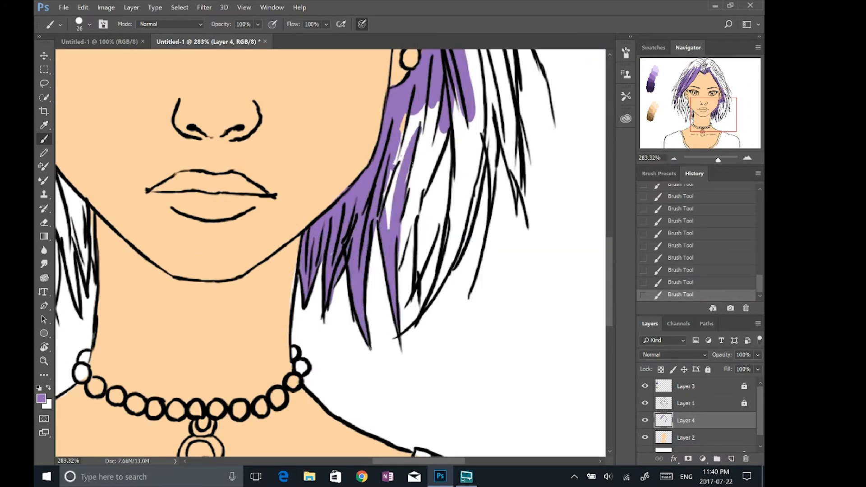
drag(406, 118, 433, 288)
drag(473, 117, 433, 275)
scroll(330, 252, up, 2)
drag(390, 109, 372, 224)
Paint the outer and upper strands of the hair on the image's right side purple
mouse_move(375, 69)
mouse_down()
mouse_move(409, 216)
mouse_move(404, 346)
mouse_up()
scroll(330, 253, up, 5)
drag(352, 62, 391, 199)
scroll(331, 252, up, 2)
mouse_move(309, 74)
mouse_down()
mouse_move(390, 167)
mouse_move(396, 219)
mouse_move(439, 312)
mouse_up()
scroll(330, 252, down, 5)
drag(361, 149, 426, 274)
Paint purple along the hair beside the forehead on the image's left side
mouse_move(298, 66)
mouse_down()
mouse_move(273, 99)
mouse_move(266, 208)
mouse_up()
scroll(330, 252, up, 4)
drag(254, 201, 219, 258)
drag(406, 361, 248, 117)
drag(143, 221, 272, 370)
drag(225, 270, 311, 390)
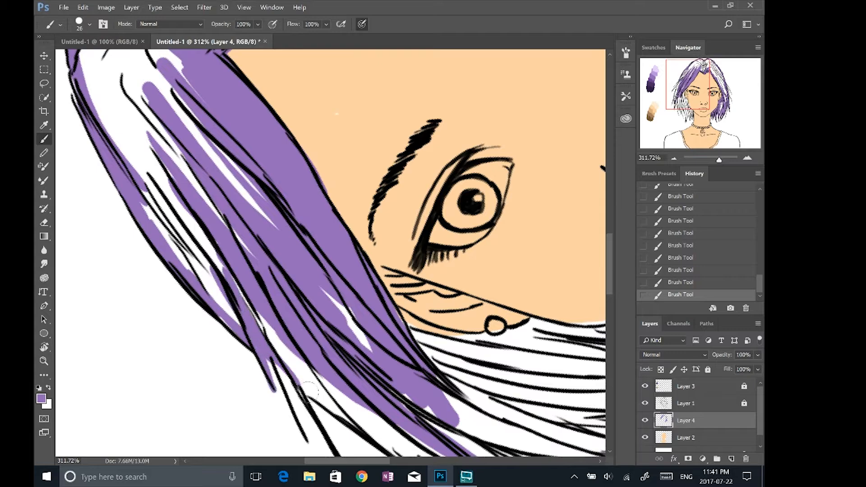
Extend the purple down the left hair past the temple, undoing and repainting the last strokes
drag(351, 361, 276, 243)
drag(183, 196, 373, 370)
drag(307, 307, 410, 394)
key(ctrl+alt+z)
key(ctrl+alt+z)
mouse_move(340, 322)
mouse_down()
mouse_move(275, 284)
mouse_move(424, 358)
mouse_up()
Paint the outer strands and pointed ends of the left hair purple
scroll(331, 252, up, 3)
mouse_move(316, 121)
mouse_down()
mouse_move(441, 366)
mouse_move(367, 315)
mouse_up()
drag(271, 132, 348, 284)
drag(252, 109, 289, 199)
drag(275, 110, 336, 220)
drag(351, 121, 411, 305)
Paint the lower-left hair tips beside the jaw and neck purple
scroll(387, 243, down, 3)
drag(377, 204, 412, 266)
drag(385, 227, 430, 312)
drag(398, 199, 451, 293)
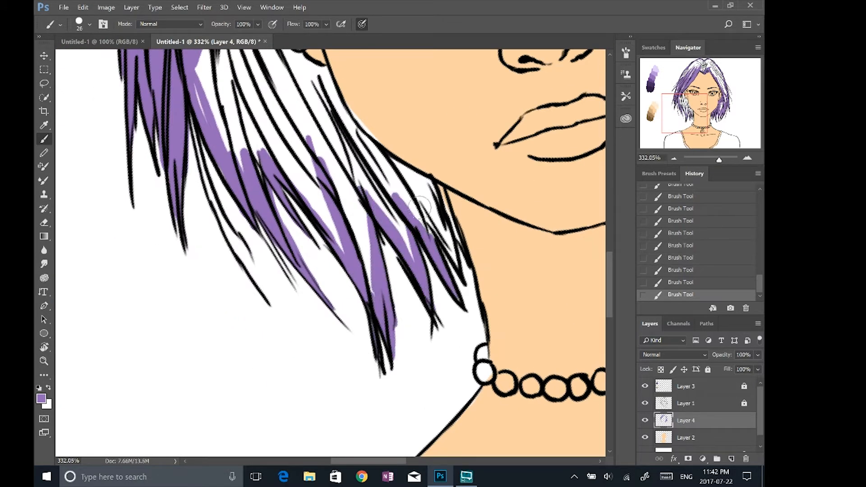
drag(420, 192, 453, 263)
Paint the purple hair edge behind the left ear and along the cheek
scroll(490, 212, down, 5)
scroll(490, 212, up, 5)
drag(407, 126, 397, 173)
drag(373, 146, 349, 230)
mouse_move(351, 226)
mouse_down()
mouse_move(362, 301)
mouse_move(324, 212)
mouse_up()
Try touching up the left cheek edge with the skin tone on Layer 2, return to Layer 4 and undo the last strokes
click(686, 437)
drag(331, 232, 331, 268)
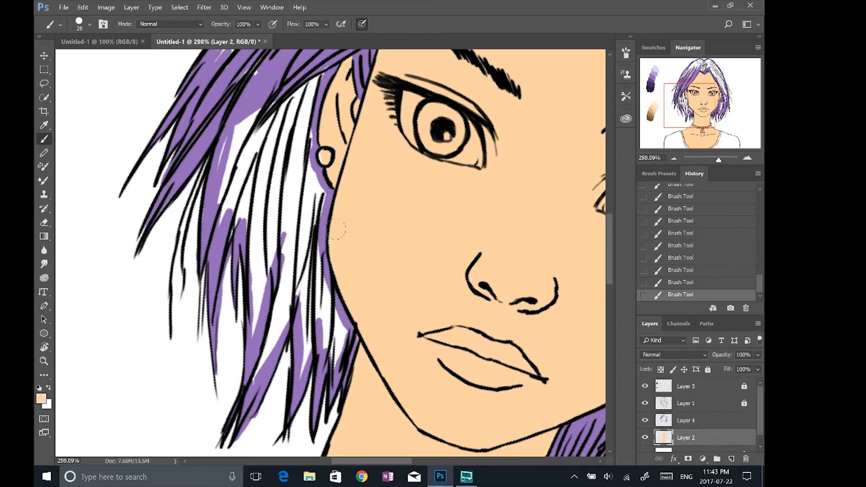
click(686, 420)
key(ctrl+alt+z)
key(ctrl+alt+z)
key(ctrl+alt+z)
Fill the inner strands below the left ear with purple on Layer 4
drag(301, 96, 293, 203)
drag(322, 247, 324, 333)
drag(336, 309, 343, 367)
drag(456, 148, 419, 234)
Enlarge the brush to 76 px and fill the remaining white gaps in the left hair with purple
scroll(433, 194, down, 5)
click(625, 53)
drag(509, 153, 523, 153)
click(626, 53)
drag(321, 84, 284, 152)
drag(236, 178, 230, 207)
drag(246, 221, 266, 284)
drag(266, 241, 291, 305)
Fill the remaining white gaps across the crown and down the right hair with purple
drag(318, 78, 339, 118)
drag(361, 79, 429, 196)
drag(429, 198, 415, 286)
drag(363, 77, 423, 176)
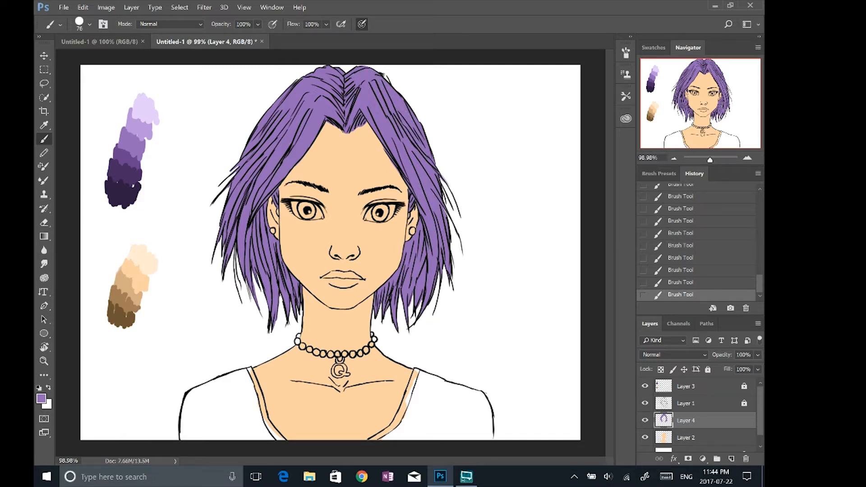
Create a new layer and move it directly below the hair layer
click(729, 456)
key(ctrl+bracketleft)
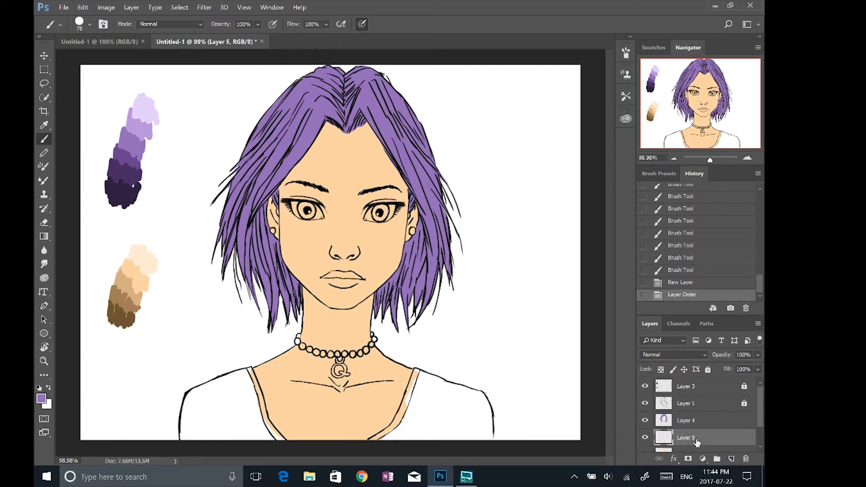
scroll(448, 271, up, 5)
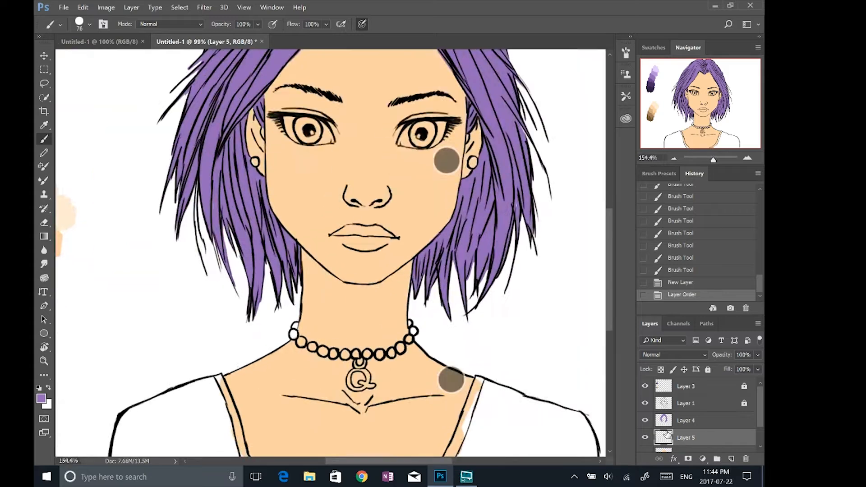
Paint the shirt's shoulders, sleeves and neckline trim with flat purple on Layer 5
drag(224, 197, 250, 268)
drag(230, 193, 255, 267)
mouse_move(232, 191)
mouse_down()
mouse_move(247, 235)
mouse_move(253, 342)
mouse_move(228, 290)
mouse_move(174, 280)
mouse_move(89, 286)
mouse_move(93, 266)
mouse_up()
scroll(270, 252, up, 2)
mouse_move(272, 217)
mouse_down()
mouse_move(231, 186)
mouse_move(214, 373)
mouse_up()
scroll(382, 224, down, 5)
scroll(383, 224, up, 4)
mouse_move(280, 175)
mouse_down()
mouse_move(347, 257)
mouse_move(342, 309)
mouse_move(417, 177)
mouse_move(318, 168)
mouse_move(275, 180)
mouse_move(324, 135)
mouse_move(392, 113)
mouse_up()
scroll(330, 253, down, 4)
scroll(331, 253, up, 5)
mouse_move(360, 160)
mouse_down()
mouse_move(316, 237)
mouse_move(339, 182)
mouse_move(402, 216)
mouse_up()
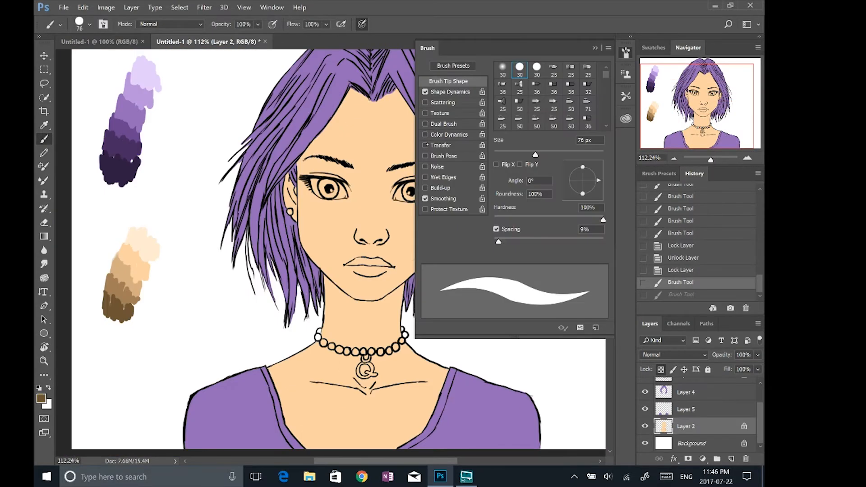
Enable Transfer for the brush and lower its flow to 55%
click(425, 145)
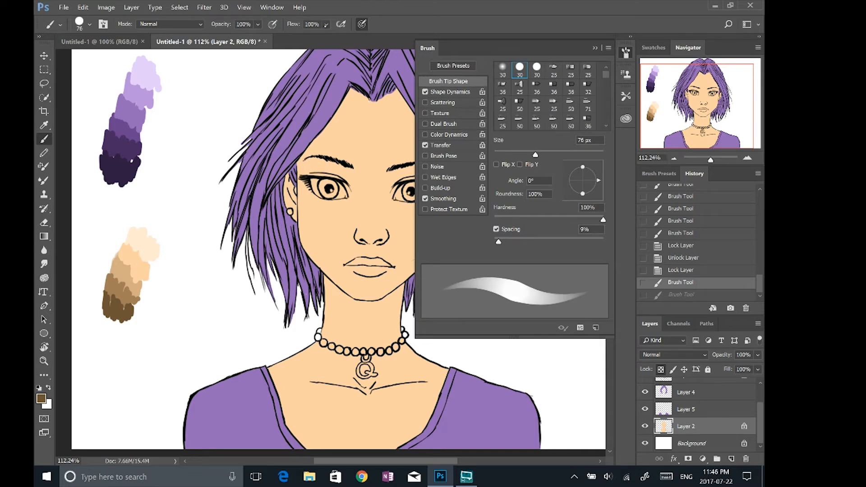
click(326, 24)
drag(326, 38, 303, 38)
key(ctrl+alt+z)
drag(436, 237, 398, 287)
key(ctrl+alt+z)
key(ctrl+alt+z)
click(409, 252)
drag(425, 232, 411, 267)
click(706, 267)
key(ctrl+z)
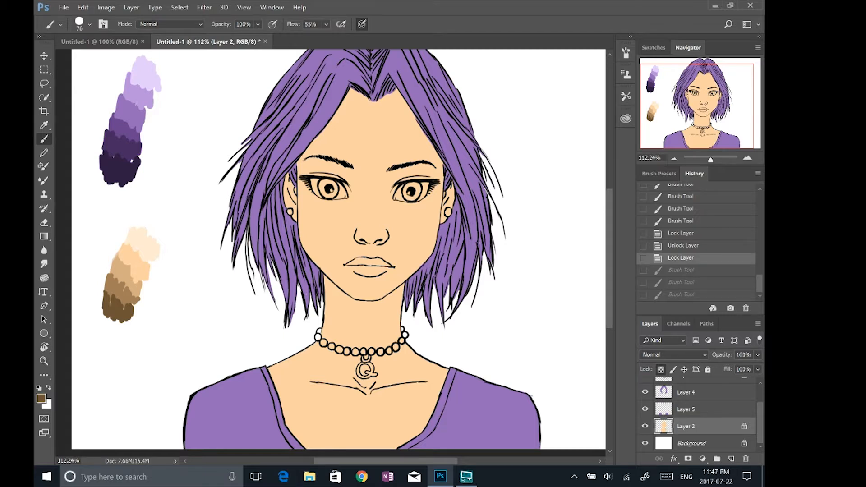
Soften the brush tip to 0% hardness and test it on the face, undoing the test strokes
key(F5)
drag(518, 219, 493, 219)
click(544, 366)
key(ctrl+z)
mouse_move(441, 175)
mouse_down()
mouse_move(426, 239)
mouse_move(391, 305)
mouse_up()
key(ctrl+z)
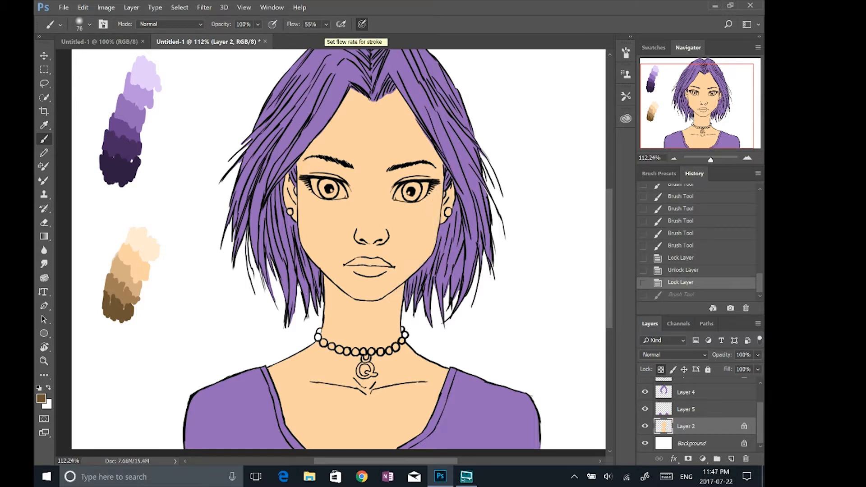
Enlarge the soft brush to 110 px
click(625, 53)
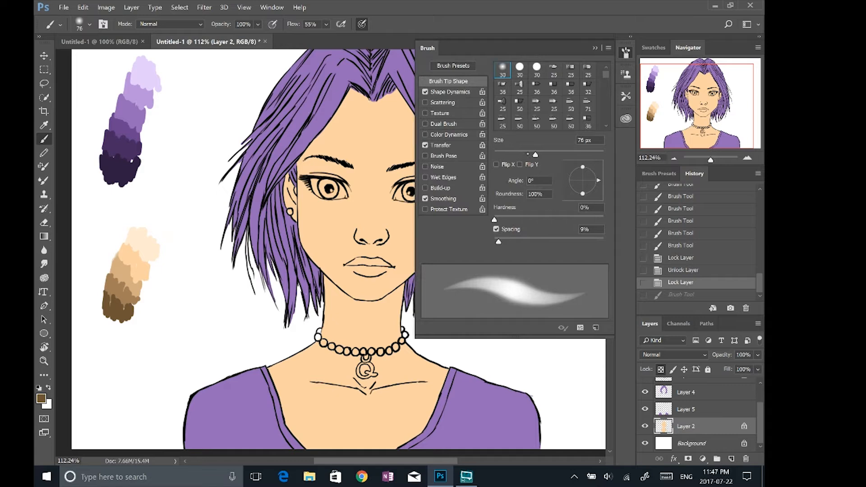
key(bracketright)
key(bracketright)
key(bracketright)
key(bracketright)
key(F5)
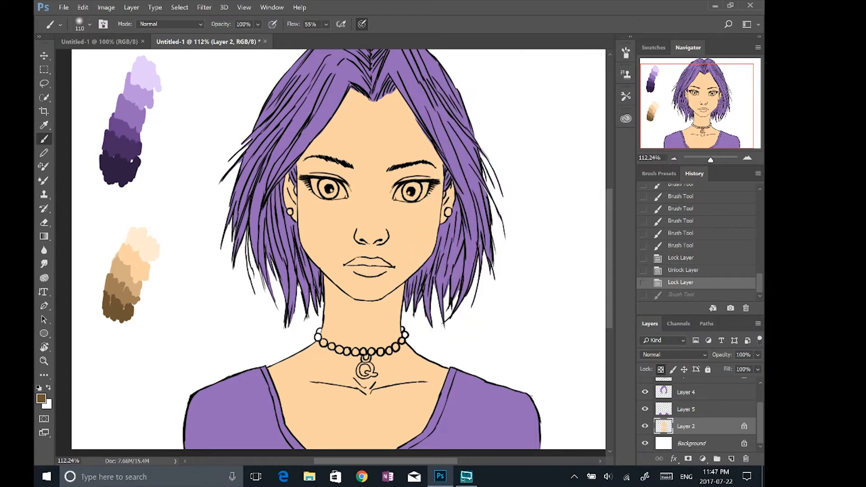
Shade the hairline, face edges, ears, eye sockets and left side under the chin with soft dark brown on Layer 2
mouse_move(301, 158)
mouse_down()
mouse_move(353, 92)
mouse_move(399, 96)
mouse_move(442, 176)
mouse_move(449, 221)
mouse_up()
mouse_move(438, 175)
mouse_down()
mouse_move(396, 199)
mouse_move(388, 189)
mouse_up()
mouse_move(339, 173)
mouse_down()
mouse_move(303, 237)
mouse_move(404, 303)
mouse_move(336, 288)
mouse_move(374, 312)
mouse_up()
Lower the brush opacity to 70% and shade the neck beneath the chin and the collarbones with brown
key(7)
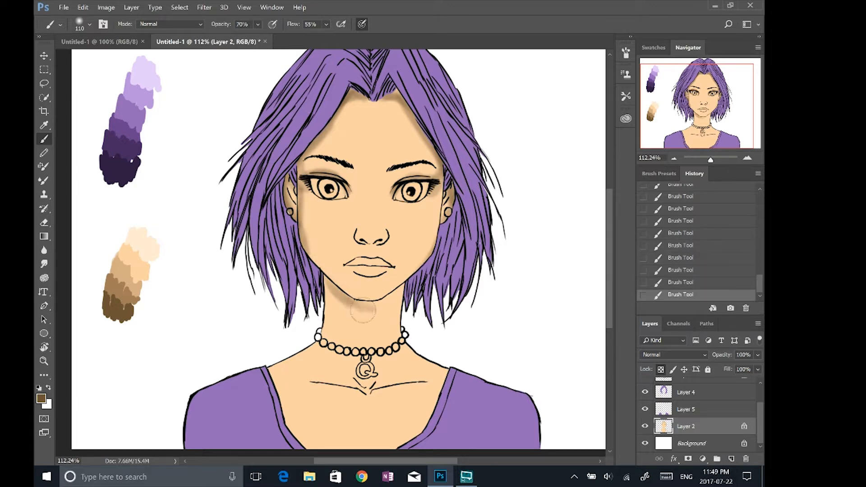
drag(327, 298, 403, 311)
mouse_move(311, 376)
mouse_down()
mouse_move(426, 378)
mouse_move(381, 407)
mouse_up()
alt+click(370, 334)
drag(347, 309, 384, 311)
Restore 100% brush opacity, undo the last strokes and add soft light-brown shading beneath both eyes
key(0)
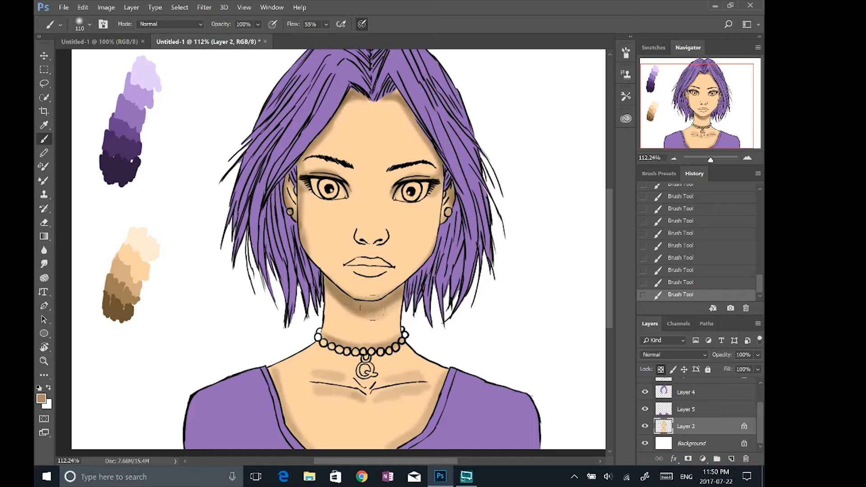
key(ctrl+z)
key(ctrl+z)
drag(417, 198, 426, 235)
click(688, 282)
drag(440, 193, 405, 201)
drag(320, 200, 346, 201)
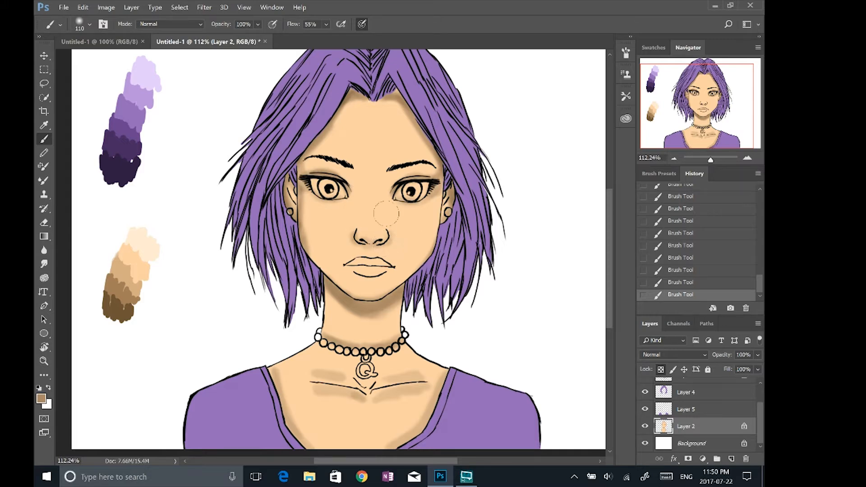
Create a new document from the current history state
click(682, 269)
click(712, 308)
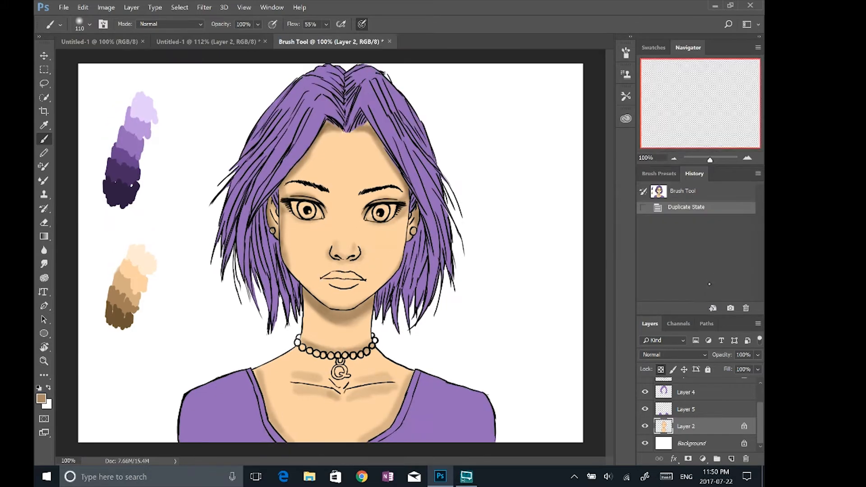
click(659, 174)
click(692, 174)
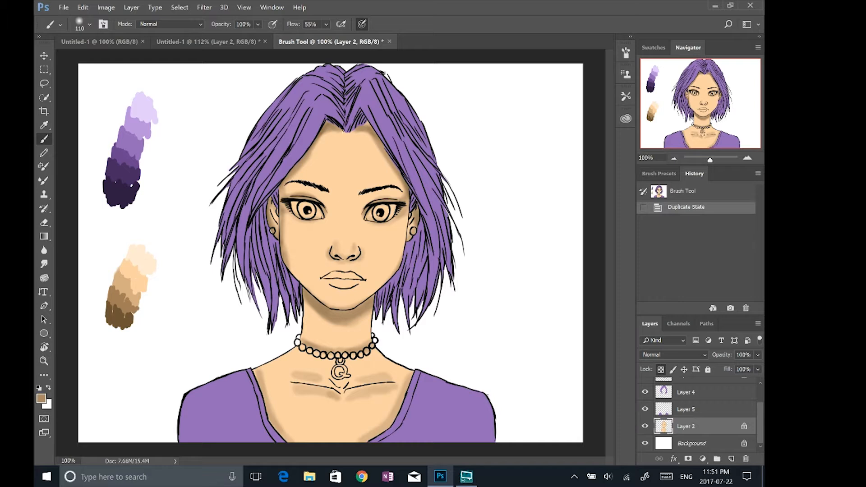
Compare the duplicate's history states and check Layer 2 by hiding and showing it
click(644, 193)
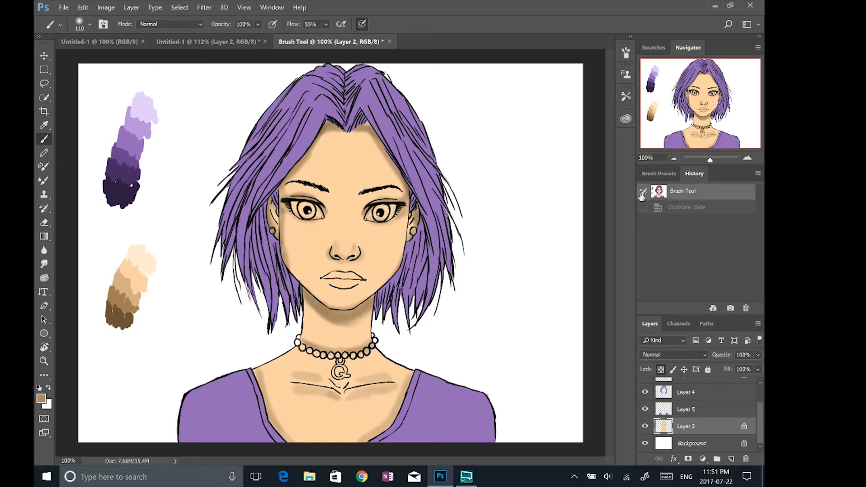
click(687, 207)
click(682, 191)
click(645, 426)
click(644, 426)
Add brown shading along both sides of the jaw down to the chin on Layer 2
drag(285, 262, 306, 295)
drag(289, 270, 316, 303)
drag(403, 264, 381, 291)
mouse_move(397, 276)
mouse_down()
mouse_move(292, 270)
mouse_move(361, 303)
mouse_up()
drag(372, 289, 362, 301)
drag(374, 284, 366, 299)
drag(370, 292, 360, 304)
Deepen the brown shading around the eyes and hairline and along the collarbones and neckline
drag(305, 220, 402, 224)
drag(365, 195, 394, 198)
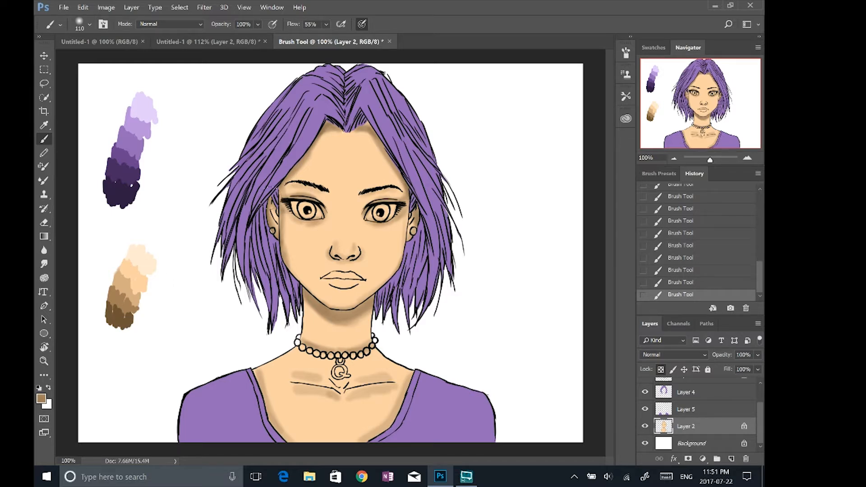
drag(294, 169, 334, 130)
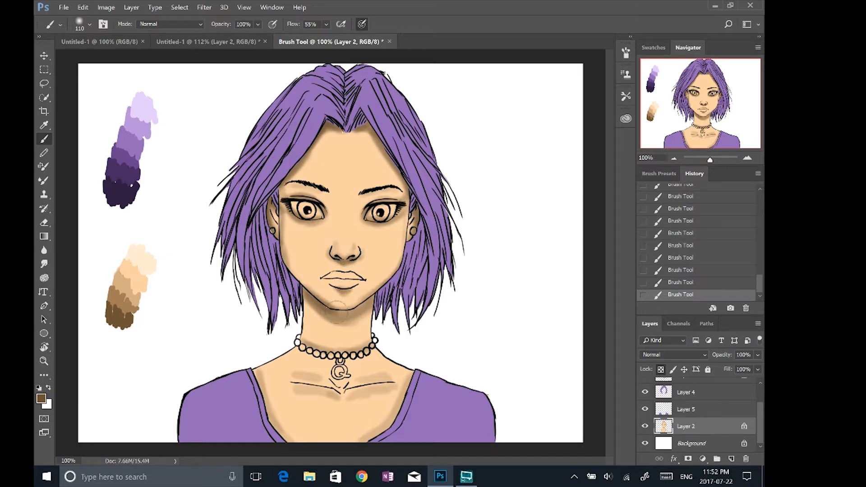
mouse_move(312, 387)
mouse_down()
mouse_move(385, 371)
mouse_move(347, 384)
mouse_move(344, 398)
mouse_move(389, 388)
mouse_up()
drag(268, 372, 386, 426)
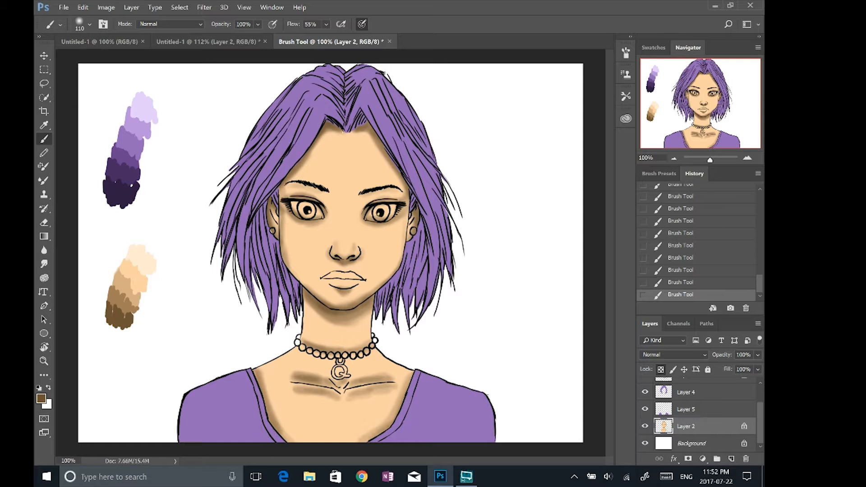
Sample the lightest skin swatch and paint highlights on the cheeks, nose, forehead, chin and collarbones
alt+click(147, 259)
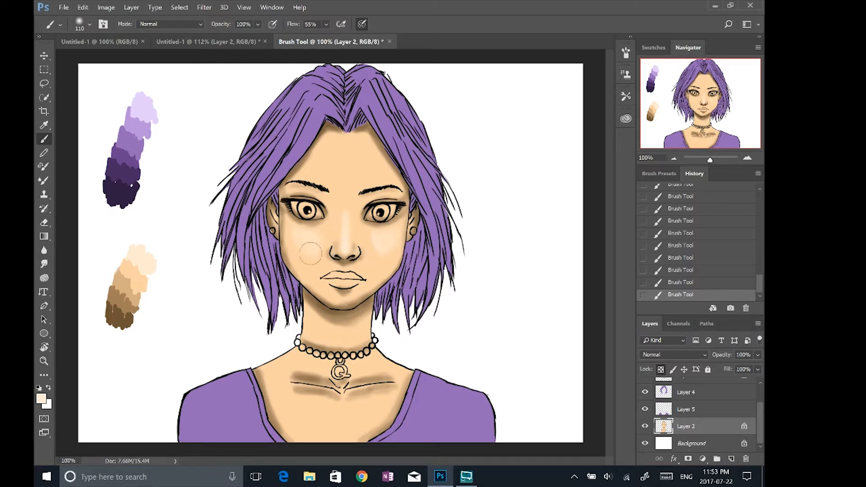
mouse_move(328, 168)
mouse_down()
mouse_move(351, 173)
mouse_move(346, 201)
mouse_up()
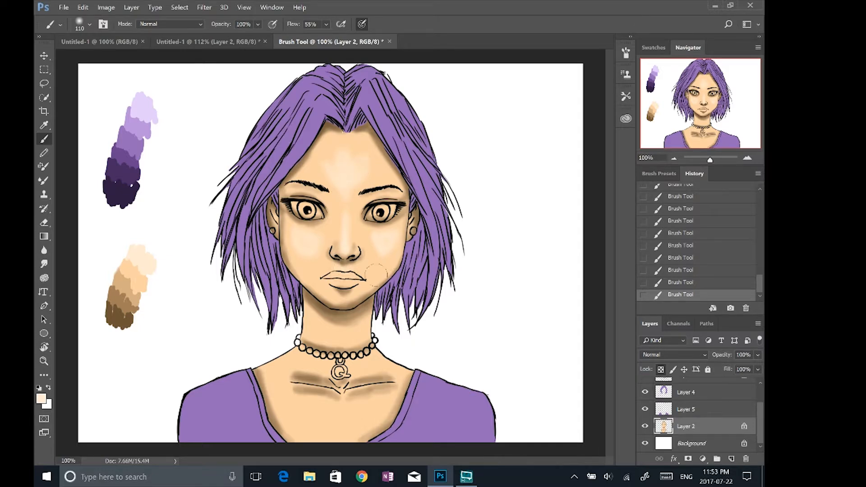
drag(334, 298, 352, 296)
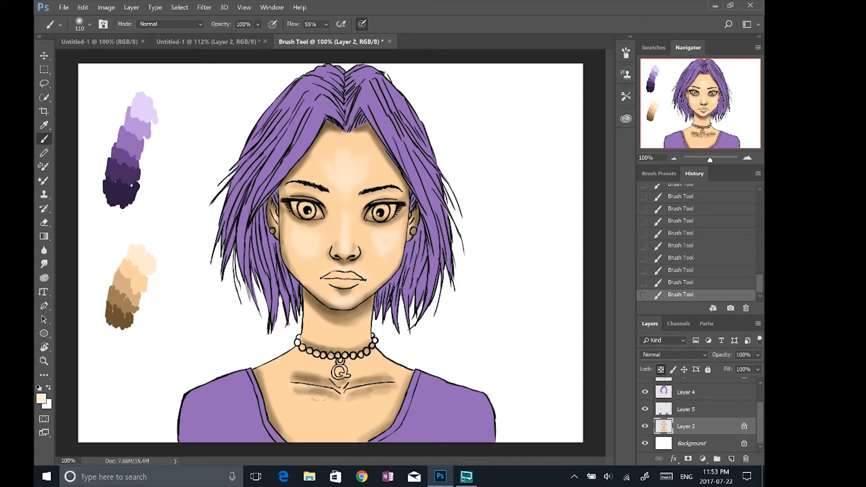
drag(396, 383, 357, 388)
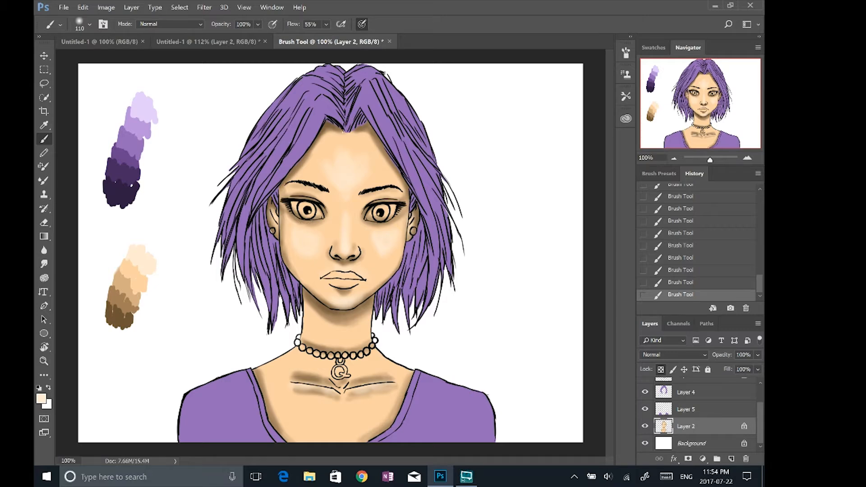
Reduce the brush to 65 px, sample the face's skin tone and set the opacity to 53% for blending
scroll(391, 265, up, 5)
alt+click(339, 276)
click(626, 53)
drag(548, 155, 540, 154)
click(626, 53)
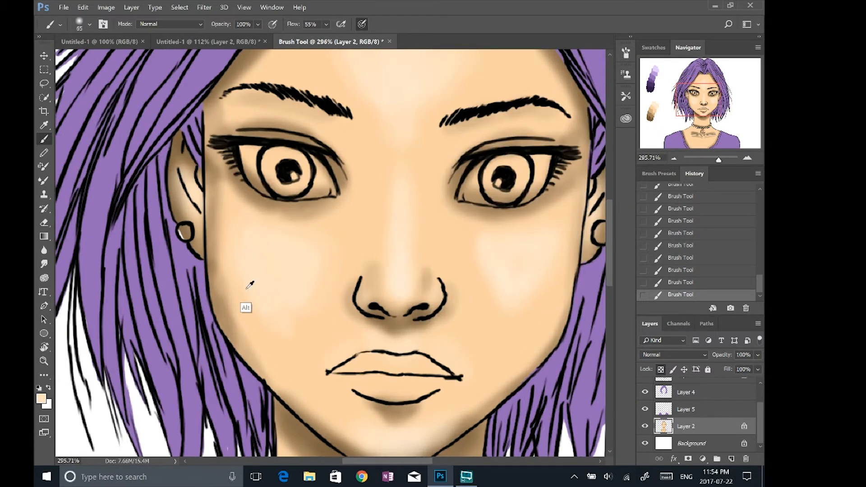
alt+click(275, 225)
scroll(268, 248, up, 2)
key(5)
key(3)
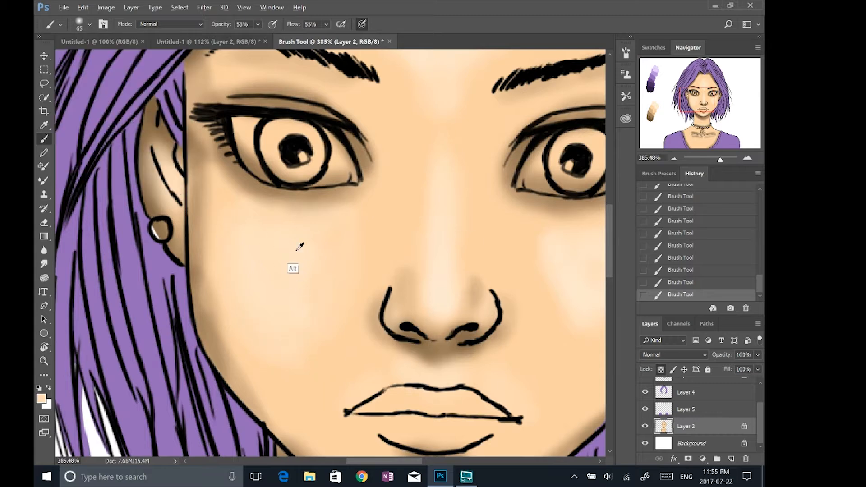
Blend the shading along the left temple and left edge of the face with sampled skin tones
alt+click(374, 178)
drag(450, 99, 450, 189)
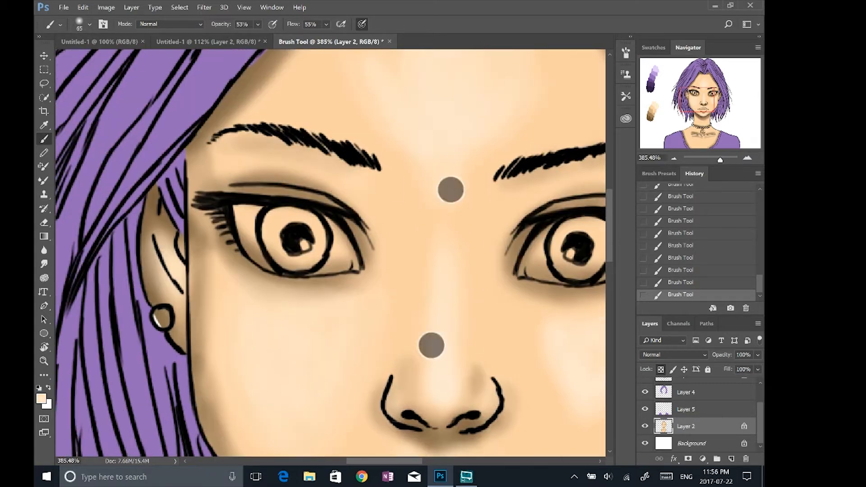
alt+click(198, 171)
mouse_move(193, 160)
mouse_down()
mouse_move(193, 203)
mouse_move(232, 261)
mouse_up()
alt+click(212, 199)
alt+click(210, 225)
drag(450, 257, 431, 190)
alt+click(198, 356)
drag(202, 367, 239, 418)
Blend the highlights and shadows on the left cheek and around the nose using sampled skin tones
alt+click(263, 290)
drag(406, 315, 353, 168)
drag(221, 288, 288, 361)
drag(478, 325, 555, 252)
alt+click(526, 292)
drag(316, 383, 428, 370)
mouse_move(342, 349)
mouse_down()
mouse_move(396, 336)
mouse_move(331, 342)
mouse_move(406, 302)
mouse_up()
Smooth the remaining tone transitions around the nose and left eye with a resampled skin tone
scroll(360, 270, up, 1)
alt+click(381, 319)
drag(406, 347, 444, 331)
drag(279, 180, 352, 194)
scroll(298, 219, up, 2)
drag(298, 219, 282, 198)
scroll(351, 199, up, 1)
Sample the right cheek's skin tone and blend the shading beneath the right eye
scroll(352, 305, down, 5)
alt+click(413, 242)
drag(414, 242, 388, 266)
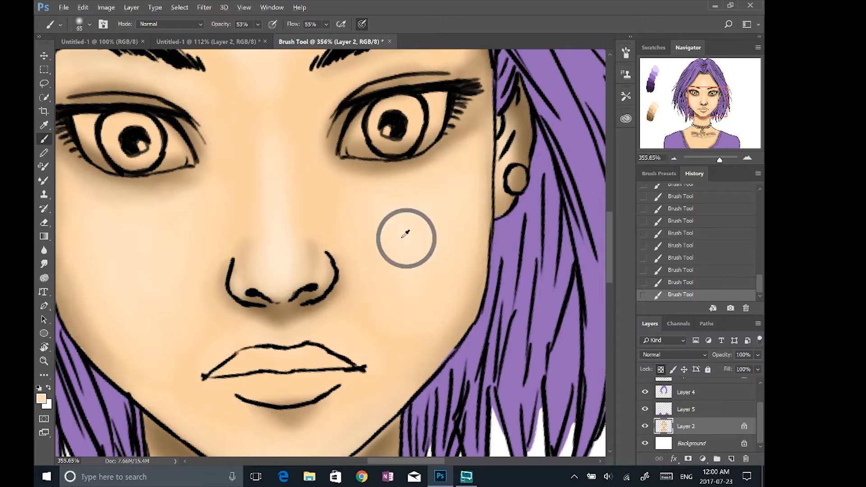
scroll(381, 215, down, 5)
scroll(396, 173, up, 2)
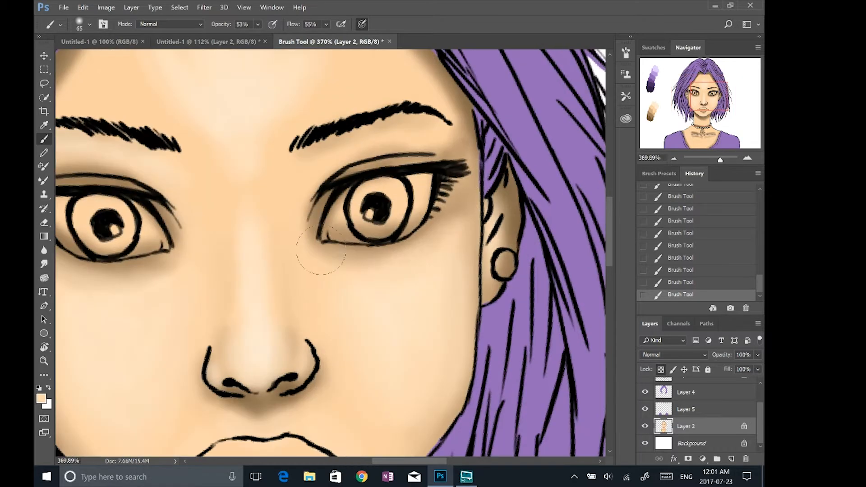
scroll(276, 276, up, 1)
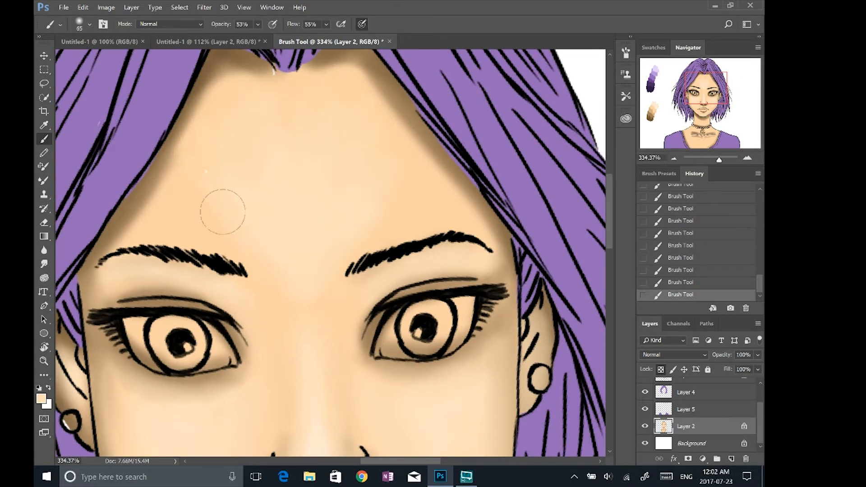
Blend the forehead tones and smooth the face shading with a 187 px Smudge tool at 50% strength
scroll(383, 156, down, 4)
mouse_move(305, 250)
mouse_down()
mouse_move(333, 298)
mouse_move(353, 304)
mouse_up()
scroll(412, 93, down, 1)
click(45, 264)
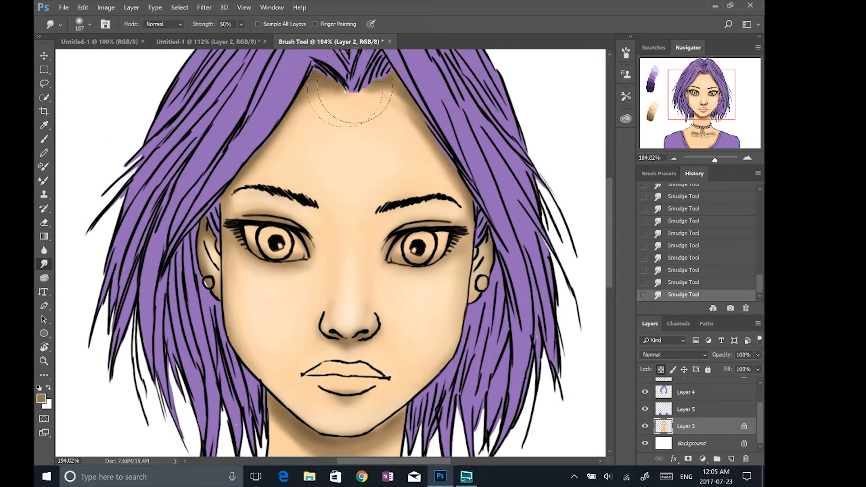
Switch back to the brush, sample a brown from the skin swatches and touch up the skin shading
key(b)
scroll(331, 252, down, 5)
alt+click(119, 286)
scroll(390, 358, up, 8)
mouse_move(236, 172)
mouse_down()
mouse_move(236, 200)
mouse_move(219, 183)
mouse_up()
scroll(189, 169, up, 4)
scroll(361, 177, down, 8)
Repaint the neck and collarbone shading with skin tones sampled from the neck
alt+click(325, 169)
alt+click(324, 254)
mouse_move(315, 249)
mouse_down()
mouse_move(367, 245)
mouse_move(401, 257)
mouse_up()
drag(393, 333, 438, 327)
drag(289, 311, 378, 323)
drag(393, 349, 465, 337)
mouse_move(471, 315)
mouse_down()
mouse_move(412, 323)
mouse_move(468, 315)
mouse_up()
drag(288, 317, 361, 324)
Blend the collarbone shading into the chest using resampled skin tones
scroll(383, 358, up, 2)
scroll(319, 271, up, 5)
drag(318, 354, 253, 320)
alt+click(288, 347)
drag(248, 318, 309, 349)
scroll(333, 270, down, 5)
drag(187, 317, 278, 332)
drag(335, 328, 424, 314)
alt+click(289, 347)
drag(302, 358, 176, 309)
Touch up the skin shading with the brush and soften its transitions with the Smudge tool
scroll(334, 293, up, 4)
drag(368, 284, 392, 279)
scroll(334, 270, down, 2)
click(44, 263)
drag(247, 168, 311, 173)
mouse_move(432, 264)
mouse_down()
mouse_move(497, 262)
mouse_move(433, 259)
mouse_up()
Return to the brush at 111 px and 35% opacity and even out the remaining skin shading
click(43, 139)
scroll(334, 252, down, 3)
click(90, 25)
drag(299, 222, 301, 244)
drag(357, 271, 367, 286)
scroll(334, 253, down, 5)
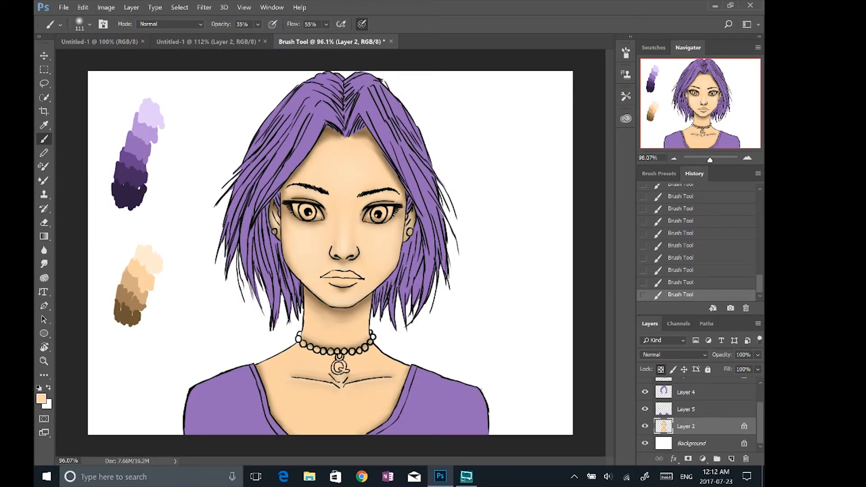
Check the finished skin shading by hiding and showing Layer 2, and select the hair on Layer 4
click(644, 426)
click(645, 426)
click(689, 393)
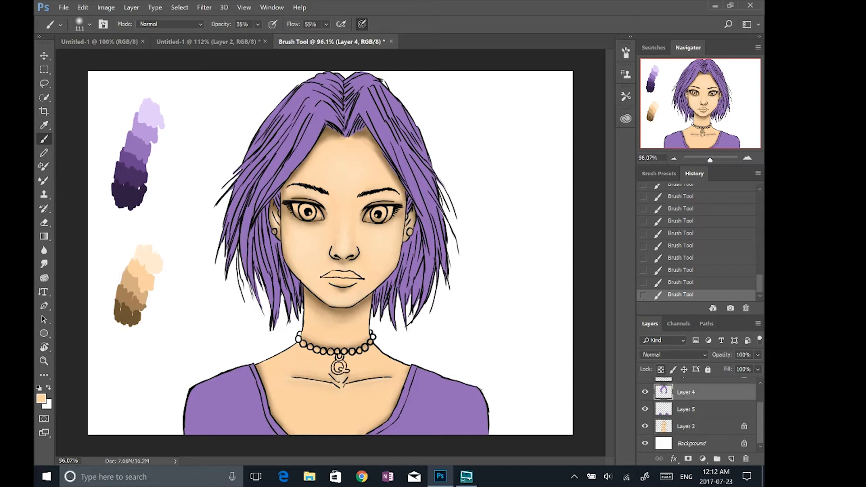
Lock Layer 4's transparent pixels, reduce the brush size, and set its hardness to 55%
click(661, 369)
click(89, 24)
click(120, 58)
mouse_move(94, 83)
mouse_down()
mouse_move(160, 83)
mouse_move(131, 83)
mouse_up()
drag(120, 59, 116, 59)
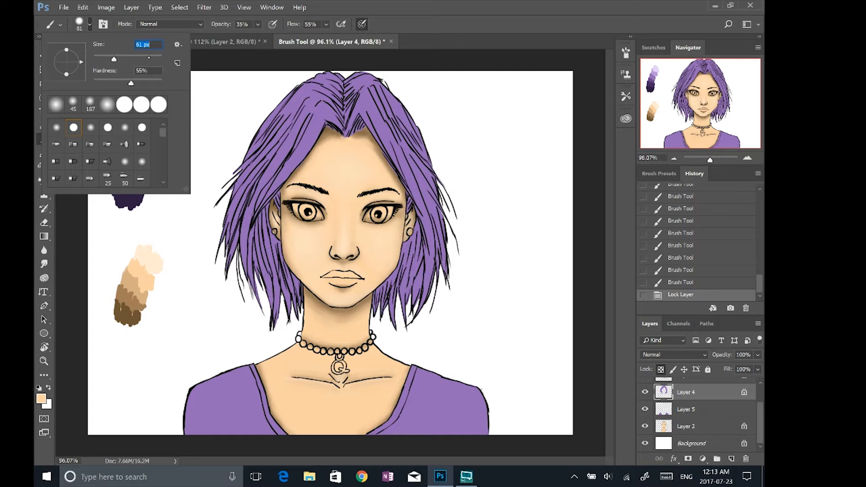
click(89, 25)
Shade the fringe, parting and left-hand strands with dark purple sampled from the palette, using a 39 px brush at 88% opacity
click(149, 173)
click(143, 163)
alt+click(142, 176)
scroll(174, 119, up, 4)
click(257, 24)
drag(258, 38, 283, 37)
drag(393, 119, 375, 156)
click(89, 25)
drag(111, 59, 106, 59)
mouse_move(396, 118)
mouse_down()
mouse_move(310, 262)
mouse_move(409, 139)
mouse_up()
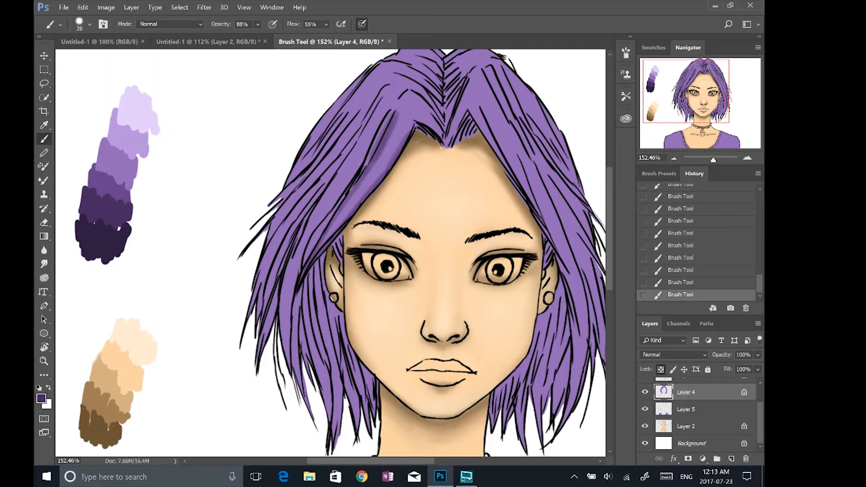
mouse_move(413, 95)
mouse_down()
mouse_move(432, 117)
mouse_move(431, 68)
mouse_move(442, 63)
mouse_move(465, 75)
mouse_move(457, 135)
mouse_move(469, 130)
mouse_up()
mouse_move(352, 192)
mouse_down()
mouse_move(302, 271)
mouse_move(284, 360)
mouse_move(300, 397)
mouse_move(333, 374)
mouse_up()
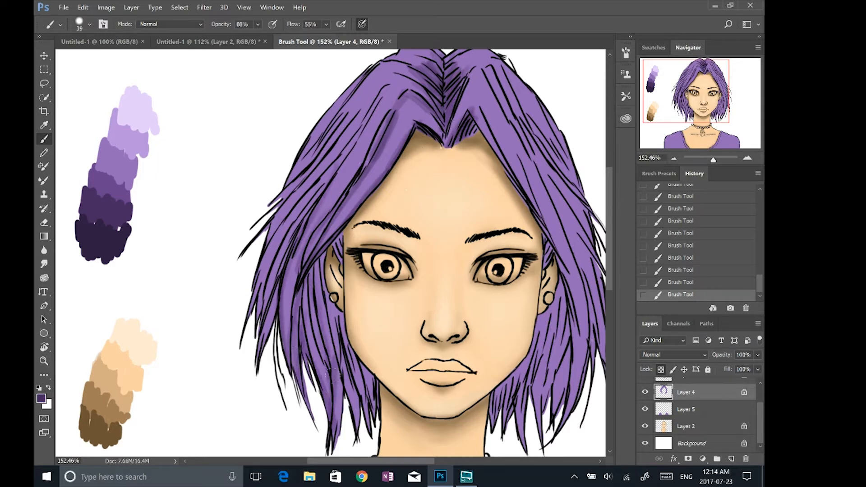
Reduce the brush to 29 px and paint dark purple shadows along the strands on both sides of the hair
click(90, 24)
drag(107, 59, 104, 59)
mouse_move(271, 223)
mouse_down()
mouse_move(360, 81)
mouse_move(333, 167)
mouse_up()
mouse_move(277, 252)
mouse_down()
mouse_move(356, 131)
mouse_move(406, 77)
mouse_up()
mouse_move(451, 216)
mouse_down()
mouse_move(339, 168)
mouse_move(319, 182)
mouse_up()
drag(351, 88, 406, 171)
drag(387, 111, 425, 212)
drag(406, 123, 437, 200)
drag(426, 166, 462, 313)
drag(431, 243, 441, 366)
mouse_move(422, 293)
mouse_down()
mouse_move(417, 379)
mouse_move(399, 401)
mouse_move(411, 309)
mouse_up()
drag(421, 259, 424, 326)
drag(377, 342, 386, 401)
drag(455, 219, 442, 372)
drag(419, 246, 424, 291)
drag(411, 261, 419, 322)
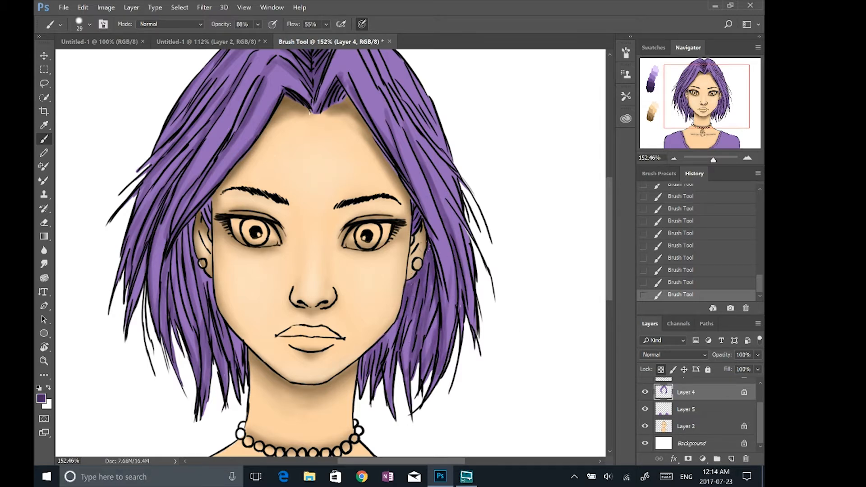
Darken the hair strands beside the face and neck with further dark purple strokes
drag(191, 226, 211, 311)
drag(184, 225, 205, 298)
mouse_move(181, 235)
mouse_down()
mouse_move(201, 300)
mouse_move(246, 351)
mouse_up()
drag(374, 347, 376, 356)
drag(403, 313, 383, 353)
mouse_move(440, 240)
mouse_down()
mouse_move(448, 315)
mouse_move(460, 311)
mouse_up()
drag(443, 186, 462, 236)
drag(440, 171, 460, 209)
drag(428, 180, 384, 229)
Add dark purple shading at the parting, across the crown and down the right-hand strands
drag(296, 85, 316, 100)
drag(311, 83, 366, 200)
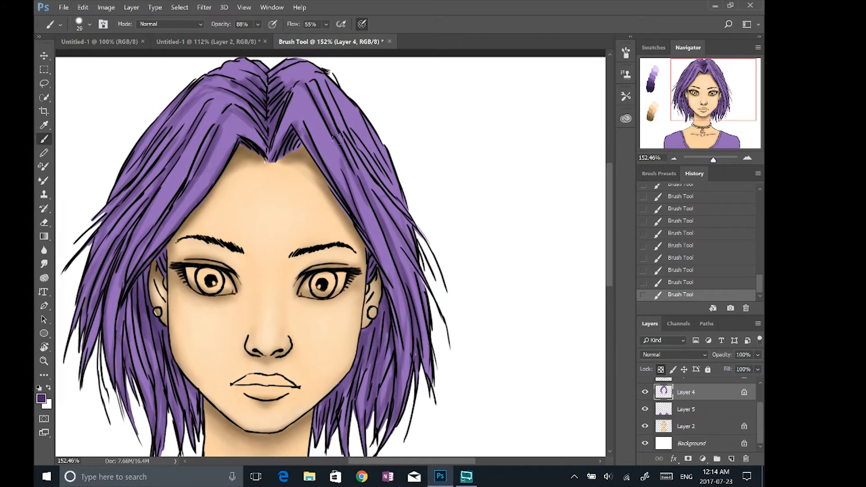
drag(332, 111, 359, 160)
drag(345, 128, 384, 194)
drag(324, 84, 381, 169)
drag(341, 117, 400, 198)
drag(365, 120, 393, 173)
drag(284, 75, 310, 64)
drag(382, 144, 423, 285)
Deepen the shading along the outer strands and hair tips on both sides of the head
scroll(533, 244, down, 2)
scroll(533, 244, down, 1)
scroll(331, 253, up, 2)
mouse_move(336, 110)
mouse_down()
mouse_move(268, 215)
mouse_move(373, 122)
mouse_move(390, 124)
mouse_up()
drag(405, 81, 496, 259)
drag(482, 207, 512, 318)
mouse_move(485, 336)
mouse_down()
mouse_move(494, 384)
mouse_move(460, 392)
mouse_up()
drag(487, 318, 473, 365)
mouse_move(457, 352)
mouse_down()
mouse_move(445, 399)
mouse_move(429, 396)
mouse_up()
drag(311, 362, 305, 390)
drag(296, 347, 287, 388)
drag(274, 419, 256, 348)
drag(241, 372, 225, 307)
mouse_move(197, 334)
mouse_down()
mouse_move(214, 269)
mouse_move(209, 236)
mouse_up()
Paint light purple highlights on the fringe, the crown and the upper strands of the hair
mouse_move(271, 184)
mouse_down()
mouse_move(259, 202)
mouse_move(323, 95)
mouse_up()
mouse_move(325, 95)
mouse_down()
mouse_move(310, 116)
mouse_move(322, 96)
mouse_up()
mouse_move(342, 110)
mouse_down()
mouse_move(307, 86)
mouse_move(321, 89)
mouse_up()
drag(289, 98, 344, 72)
drag(323, 78, 349, 64)
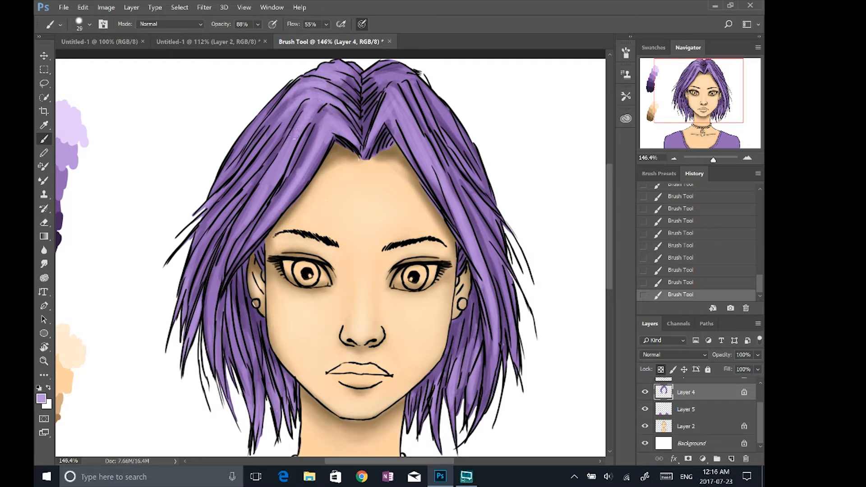
drag(307, 90, 257, 131)
drag(275, 104, 225, 167)
drag(409, 65, 372, 92)
drag(480, 94, 429, 176)
drag(500, 185, 465, 275)
Continue the light purple highlights down the right-hand strands and along the lower hair tips
drag(514, 221, 477, 331)
drag(424, 431, 408, 404)
drag(456, 442, 447, 383)
drag(469, 415, 462, 379)
drag(496, 432, 478, 329)
drag(516, 367, 509, 288)
drag(496, 212, 465, 149)
drag(250, 407, 248, 368)
drag(213, 374, 208, 334)
drag(256, 363, 244, 332)
Sample the darkest purple from the palette and darken the inner hair beside the ears and neck
scroll(536, 215, down, 1)
alt+click(105, 245)
mouse_move(289, 246)
mouse_down()
mouse_move(276, 282)
mouse_move(299, 315)
mouse_up()
drag(274, 276, 295, 334)
drag(303, 306, 326, 366)
drag(269, 283, 293, 345)
mouse_move(280, 262)
mouse_down()
mouse_move(361, 149)
mouse_move(411, 143)
mouse_up()
mouse_move(472, 262)
mouse_down()
mouse_move(487, 293)
mouse_move(479, 318)
mouse_up()
mouse_move(483, 293)
mouse_down()
mouse_move(447, 366)
mouse_move(430, 379)
mouse_up()
Add darkest purple accents between the side strands, along the fringe and at the parting
scroll(508, 302, down, 1)
drag(475, 188, 462, 167)
drag(496, 219, 455, 150)
drag(342, 199, 317, 154)
drag(282, 224, 313, 194)
drag(274, 232, 335, 152)
drag(405, 168, 378, 130)
drag(411, 131, 392, 105)
drag(385, 140, 368, 126)
drag(393, 122, 378, 112)
Sample the lightest purple from the palette and paint bright highlights on the crown, fringe and right-hand strands
scroll(143, 120, down, 2)
alt+click(143, 116)
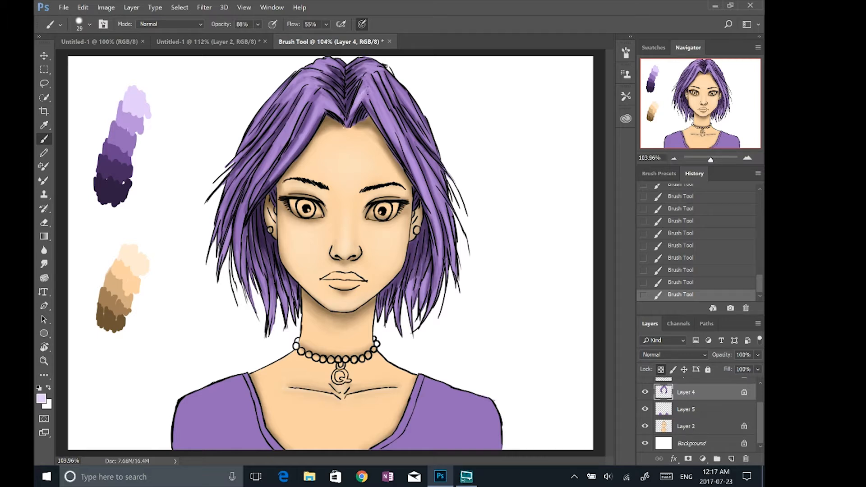
drag(365, 90, 396, 135)
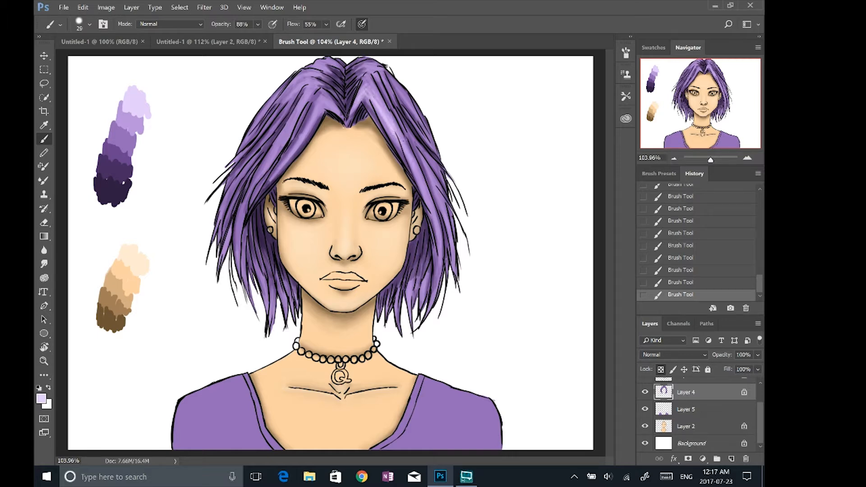
drag(430, 195, 437, 259)
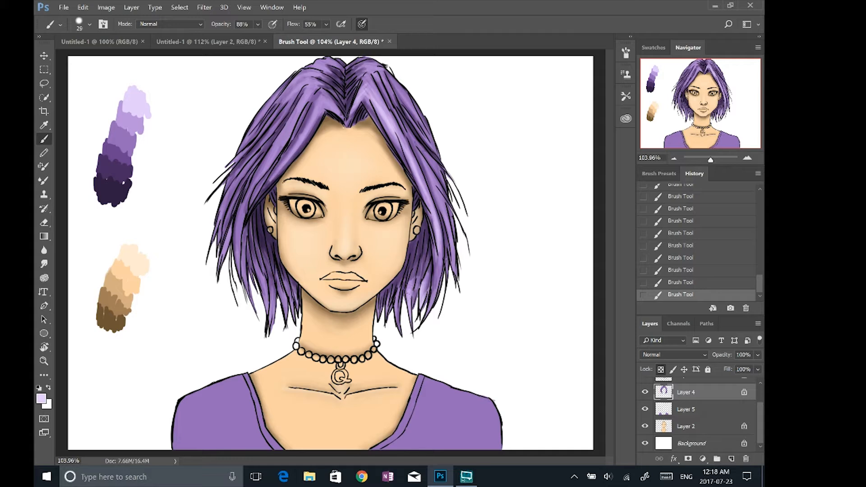
drag(441, 197, 456, 267)
drag(426, 168, 449, 208)
drag(423, 146, 445, 177)
mouse_move(401, 109)
mouse_down()
mouse_move(431, 163)
mouse_move(431, 139)
mouse_up()
drag(385, 78, 400, 113)
mouse_move(316, 106)
mouse_down()
mouse_move(272, 180)
mouse_move(308, 121)
mouse_move(345, 119)
mouse_up()
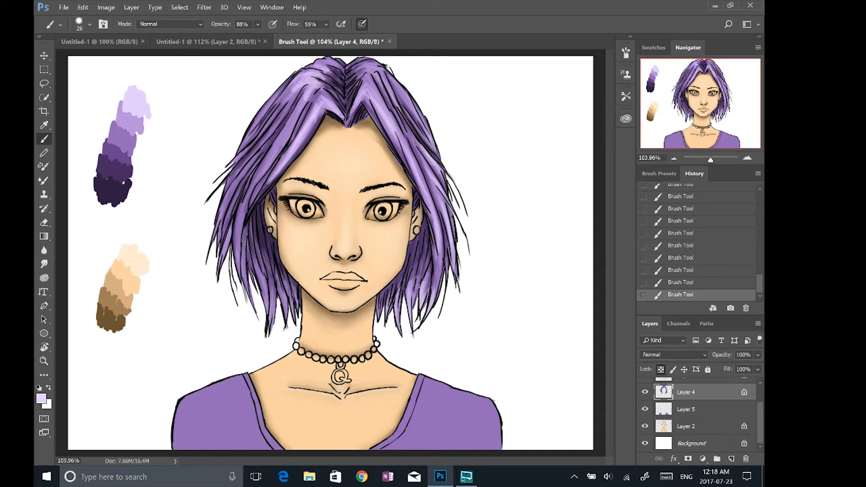
drag(354, 67, 419, 124)
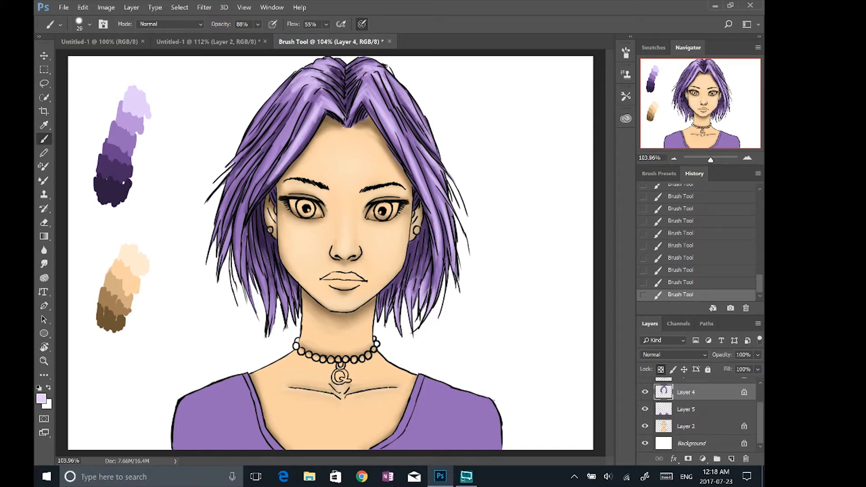
Paint lightest purple highlights along the left-hand strands from the crown down to the tips
drag(299, 106, 257, 178)
mouse_move(298, 90)
mouse_down()
mouse_move(228, 196)
mouse_move(234, 186)
mouse_up()
drag(261, 177, 240, 237)
drag(259, 276, 269, 324)
drag(267, 295, 273, 329)
drag(280, 289, 294, 322)
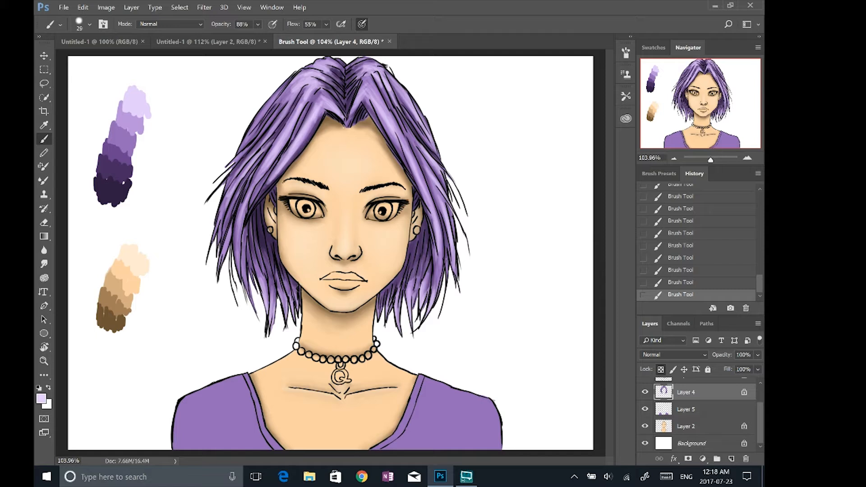
drag(244, 256, 248, 303)
drag(245, 150, 231, 168)
drag(261, 139, 223, 178)
drag(226, 205, 220, 255)
drag(279, 96, 243, 144)
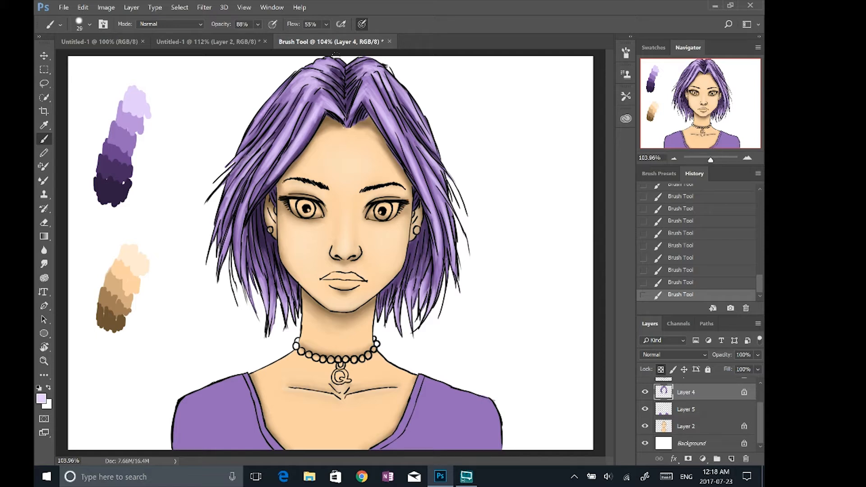
Touch up the lower right-hand strands with purples resampled from the hair, stepping back through the history to correct strokes
mouse_move(420, 167)
mouse_down()
mouse_move(439, 256)
mouse_move(411, 291)
mouse_move(412, 281)
mouse_up()
alt+click(434, 242)
alt+click(407, 312)
click(703, 267)
click(703, 258)
alt+click(419, 286)
alt+click(436, 305)
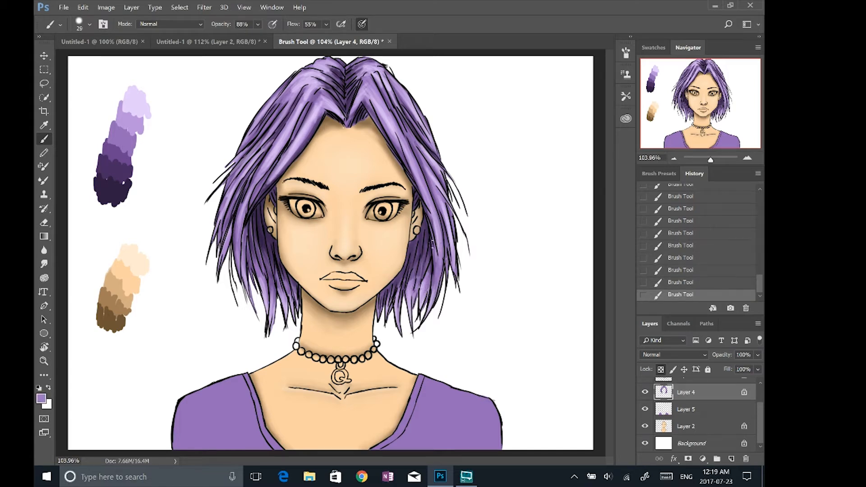
Resample hair tones around the crown and fringe for blending, step back through the history, and undo that step back
alt+click(380, 92)
alt+click(368, 63)
alt+click(336, 95)
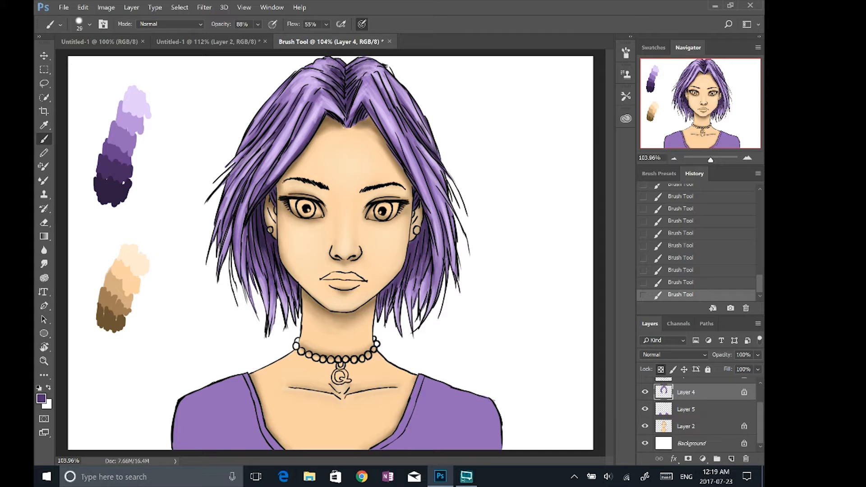
alt+click(294, 92)
alt+click(296, 94)
click(681, 245)
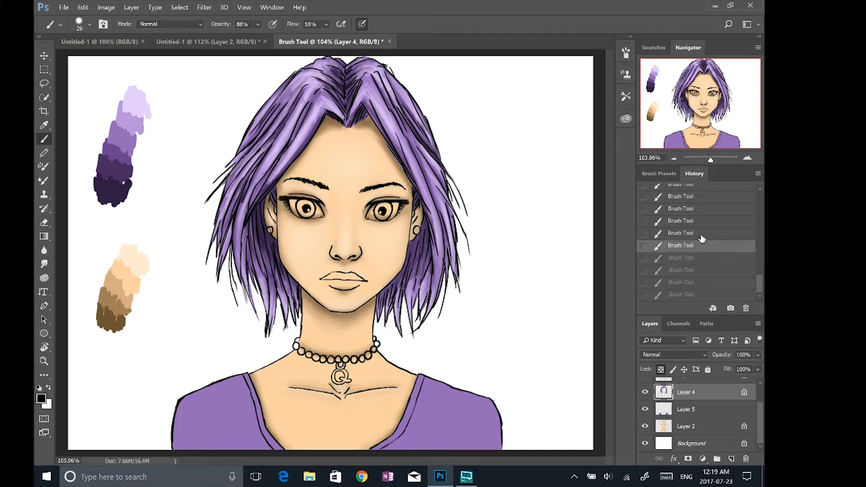
key(ctrl+z)
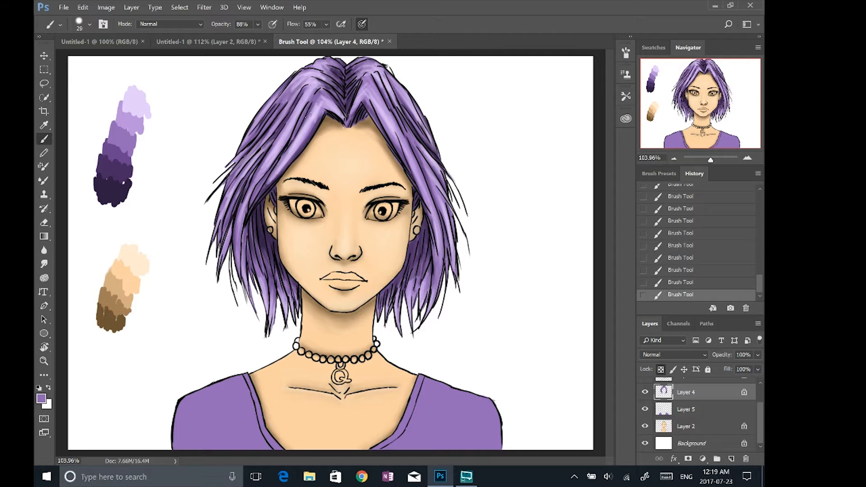
Sample a light lavender from the hair and add soft highlights to the fringe and the lower strands on both sides
alt+click(270, 184)
drag(375, 88, 376, 113)
drag(437, 206, 438, 285)
drag(437, 255, 437, 303)
drag(242, 204, 242, 278)
drag(254, 245, 255, 284)
drag(271, 277, 271, 298)
drag(269, 251, 271, 311)
drag(280, 269, 289, 303)
drag(292, 275, 293, 303)
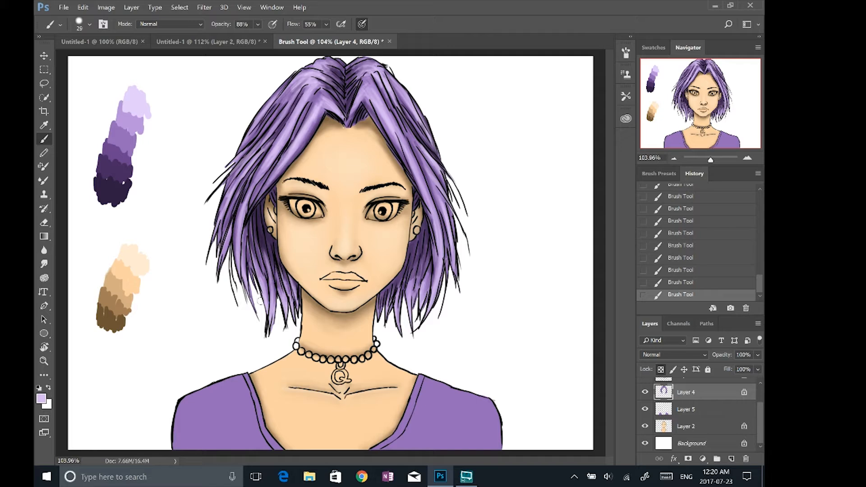
drag(418, 260, 424, 294)
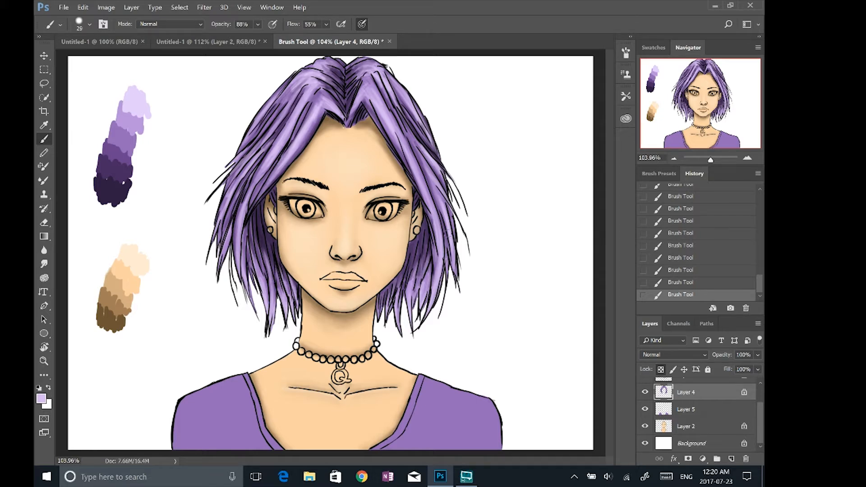
Sample a light purple from the hair and stroke it along the upper side strands and the lower tips on both sides
alt+click(283, 149)
drag(257, 153, 248, 178)
drag(266, 104, 243, 149)
mouse_move(419, 97)
mouse_down()
mouse_move(412, 135)
mouse_move(440, 176)
mouse_up()
mouse_move(456, 246)
mouse_down()
mouse_move(450, 276)
mouse_move(420, 308)
mouse_up()
drag(411, 283, 407, 323)
drag(396, 287, 398, 329)
drag(436, 247, 427, 313)
mouse_move(283, 291)
mouse_down()
mouse_move(287, 310)
mouse_move(268, 313)
mouse_up()
Sample the palette's darkest purple and paint thin shadow lines with a 14 px brush through the left-hand strands beside the forehead
alt+click(112, 202)
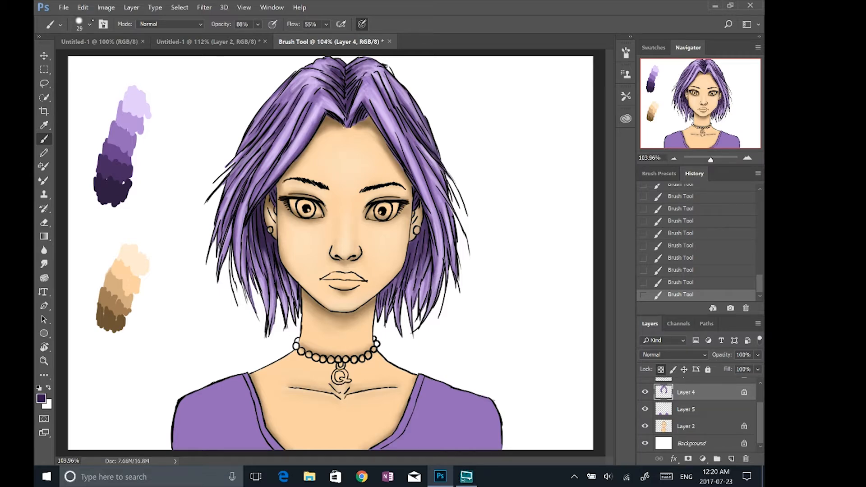
click(90, 24)
key(Return)
scroll(335, 258, up, 5)
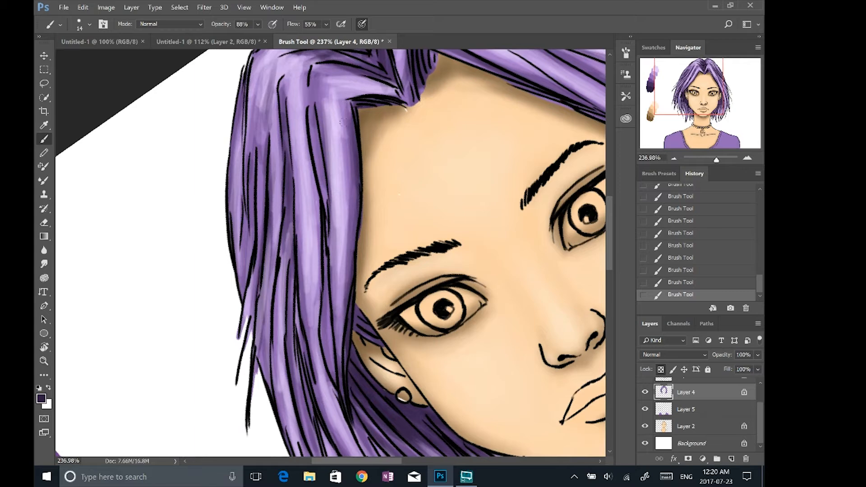
drag(331, 165, 337, 245)
mouse_move(342, 259)
mouse_down()
mouse_move(338, 350)
mouse_move(320, 358)
mouse_up()
mouse_move(303, 248)
mouse_down()
mouse_move(315, 346)
mouse_move(314, 301)
mouse_up()
drag(296, 87, 307, 190)
drag(304, 148, 317, 223)
drag(294, 134, 301, 262)
Paint thin darkest-purple shadows down the lower left-hand strands, from beside the ear to the outer tips
scroll(305, 326, up, 1)
scroll(305, 326, down, 4)
mouse_move(239, 181)
mouse_down()
mouse_move(259, 267)
mouse_move(352, 392)
mouse_up()
drag(294, 308, 338, 378)
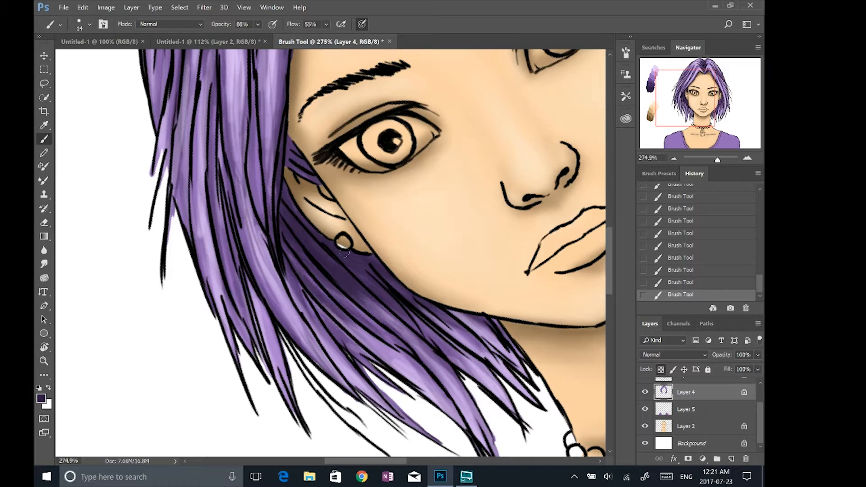
drag(223, 208, 273, 383)
drag(203, 174, 222, 309)
drag(195, 230, 212, 305)
drag(193, 92, 185, 216)
Add thin darkest-purple shadow strokes to the upper strands, the fringe and the hair around the parting
scroll(428, 426, down, 3)
drag(301, 155, 305, 216)
drag(277, 147, 279, 192)
mouse_move(249, 110)
mouse_down()
mouse_move(248, 200)
mouse_move(268, 184)
mouse_up()
scroll(334, 253, up, 2)
drag(319, 124, 330, 212)
drag(327, 119, 354, 122)
scroll(330, 252, up, 2)
drag(327, 192, 299, 232)
mouse_move(311, 202)
mouse_down()
mouse_move(293, 239)
mouse_move(246, 265)
mouse_up()
drag(222, 222, 216, 252)
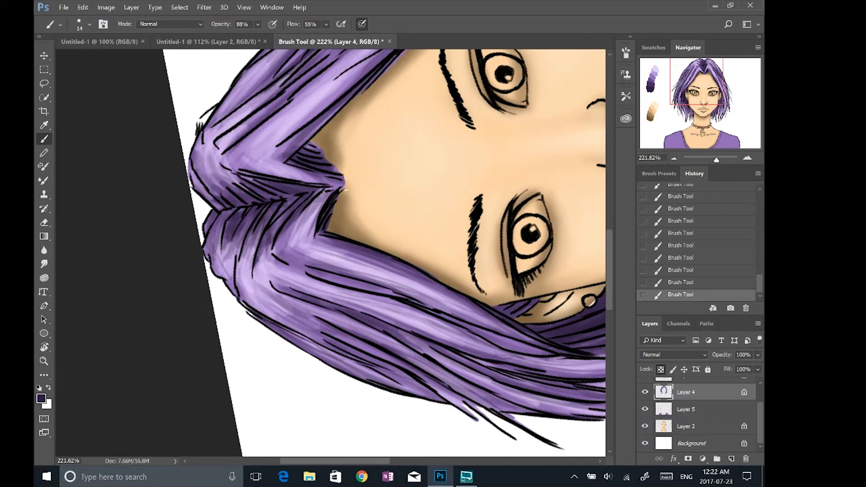
Deepen the shadows in the left-hand strands sweeping down from the crown with the darkest purple
drag(243, 288, 318, 333)
drag(278, 270, 372, 260)
scroll(447, 194, down, 2)
drag(435, 238, 355, 204)
mouse_move(518, 286)
mouse_down()
mouse_move(440, 150)
mouse_move(406, 136)
mouse_up()
drag(325, 236, 310, 271)
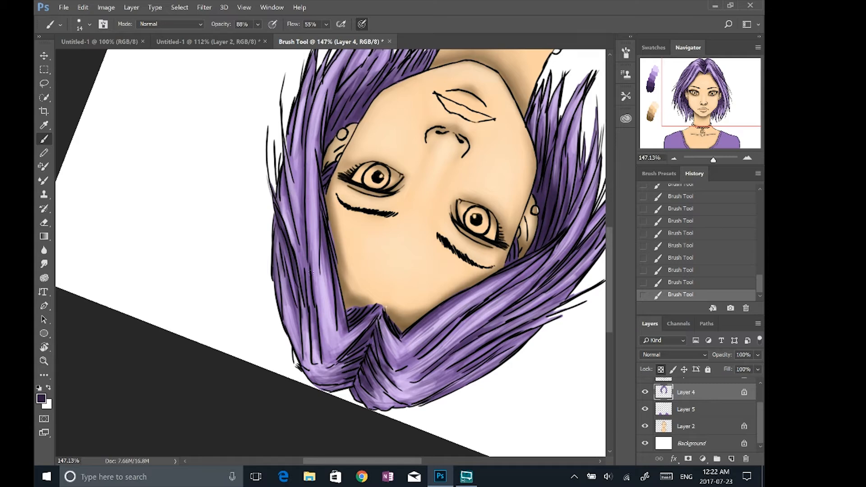
Paint darkest-purple shadow strokes along the right-hand strands from the crown down to the lower tips
drag(306, 307, 303, 352)
drag(292, 289, 285, 327)
drag(318, 158, 315, 255)
mouse_move(289, 149)
mouse_down()
mouse_move(284, 238)
mouse_move(291, 200)
mouse_up()
mouse_move(402, 251)
mouse_down()
mouse_move(381, 305)
mouse_move(395, 374)
mouse_up()
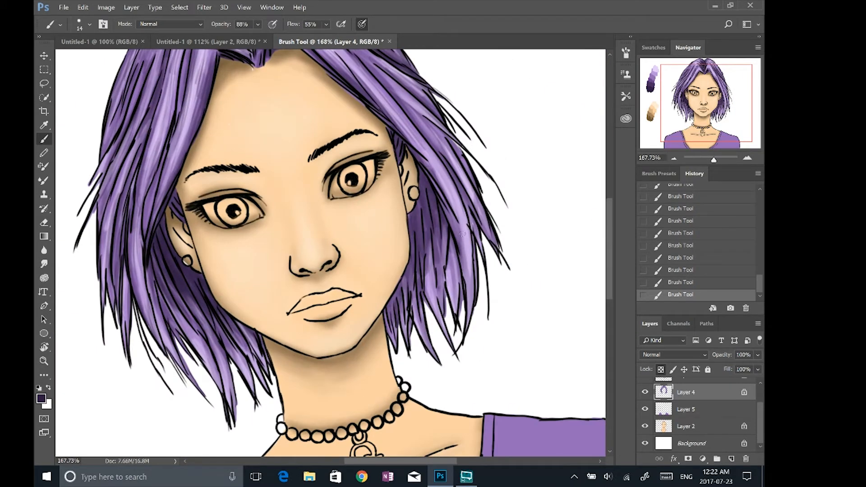
mouse_move(433, 222)
mouse_down()
mouse_move(434, 307)
mouse_move(453, 314)
mouse_up()
drag(467, 217, 459, 311)
mouse_move(480, 194)
mouse_down()
mouse_move(469, 252)
mouse_move(472, 235)
mouse_up()
drag(469, 145, 477, 176)
drag(343, 270, 252, 176)
Sample the palette's lightest purple and paint thin highlights along the right-hand strands from the parting downward
alt+click(178, 135)
drag(376, 162, 345, 225)
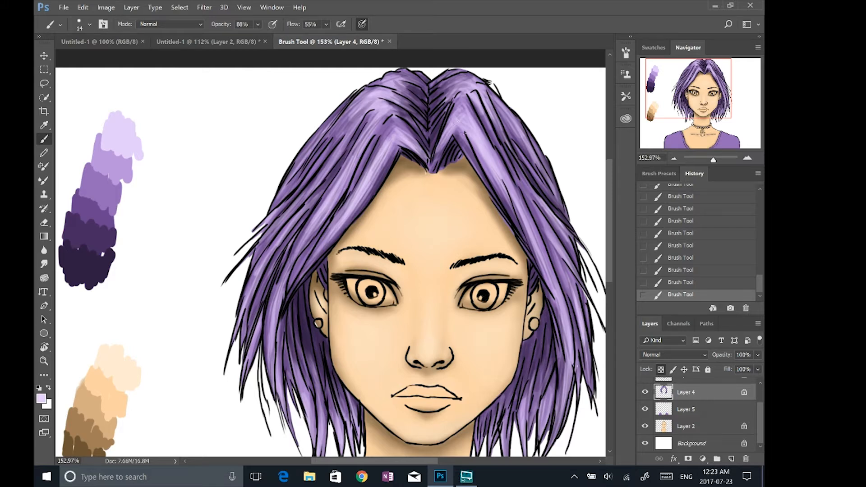
drag(461, 131, 516, 222)
drag(494, 183, 513, 214)
drag(544, 262, 561, 337)
mouse_move(540, 216)
mouse_down()
mouse_move(575, 269)
mouse_move(579, 306)
mouse_up()
drag(542, 206, 572, 236)
drag(475, 94, 505, 141)
mouse_move(490, 115)
mouse_down()
mouse_move(508, 161)
mouse_move(539, 162)
mouse_up()
drag(535, 148, 550, 179)
Paint thin lightest-purple highlights on the upper left-hand strands from the crown outward
drag(388, 94, 402, 70)
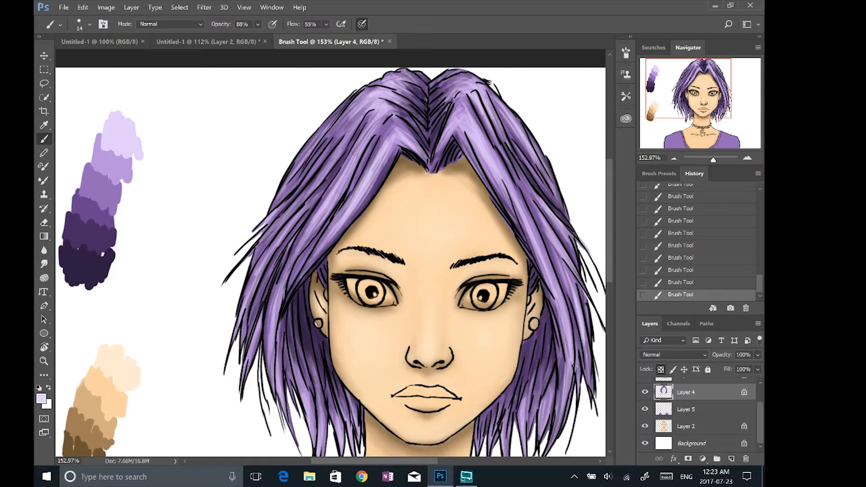
drag(395, 118, 379, 142)
mouse_move(366, 130)
mouse_down()
mouse_move(338, 195)
mouse_move(300, 204)
mouse_up()
drag(350, 115, 293, 185)
drag(354, 103, 301, 178)
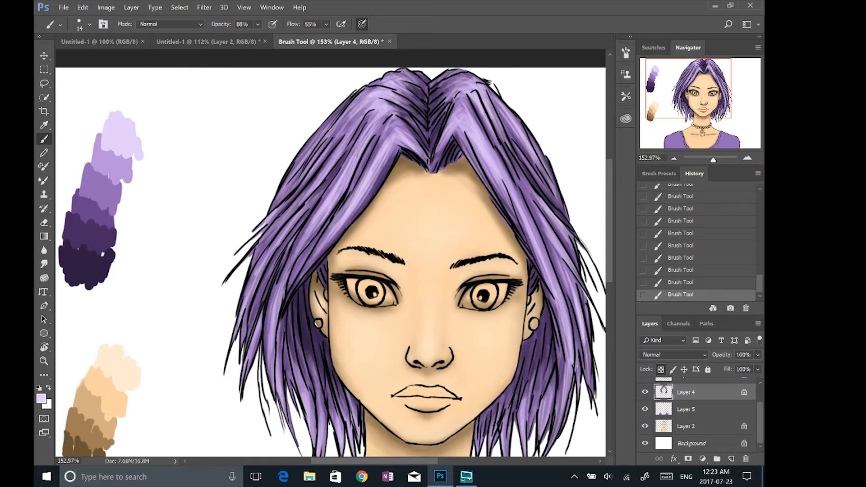
Continue the lightest-purple highlights down the lower left-hand strands beside the cheek and along the outer edge
drag(289, 271, 292, 211)
drag(297, 199, 282, 311)
drag(288, 247, 270, 325)
mouse_move(264, 201)
mouse_down()
mouse_move(248, 284)
mouse_move(252, 271)
mouse_up()
drag(296, 293, 284, 374)
drag(316, 320, 312, 390)
mouse_move(327, 341)
mouse_down()
mouse_move(325, 395)
mouse_move(334, 379)
mouse_move(346, 390)
mouse_up()
Add lightest-purple highlights to the outer right-hand strands down toward the tips
drag(558, 168, 592, 276)
drag(569, 300, 547, 388)
drag(562, 165, 576, 193)
drag(551, 181, 581, 273)
scroll(331, 252, down, 5)
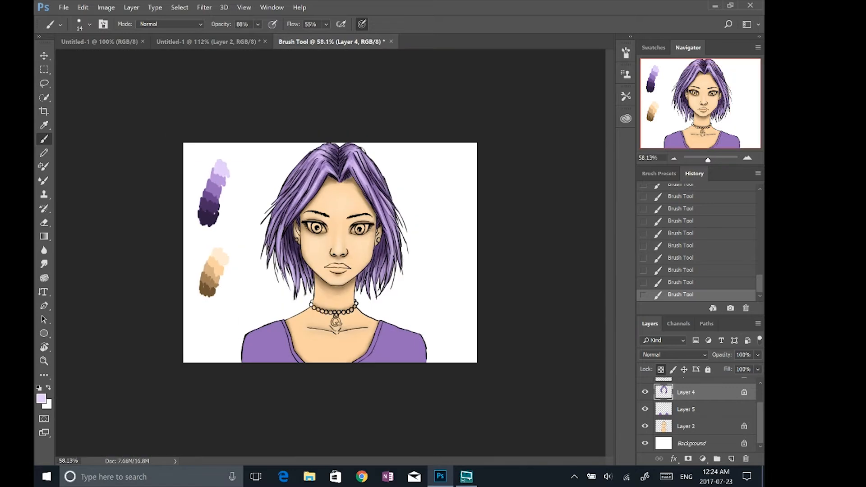
scroll(331, 252, up, 3)
scroll(333, 252, up, 1)
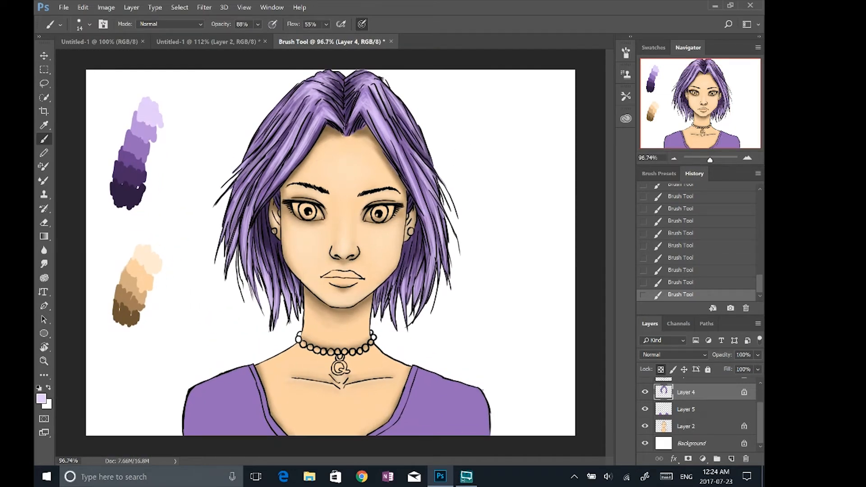
Make Layer 2 active, sample a dark purple from the palette, and set the brush to 155 px at 47% opacity
click(714, 429)
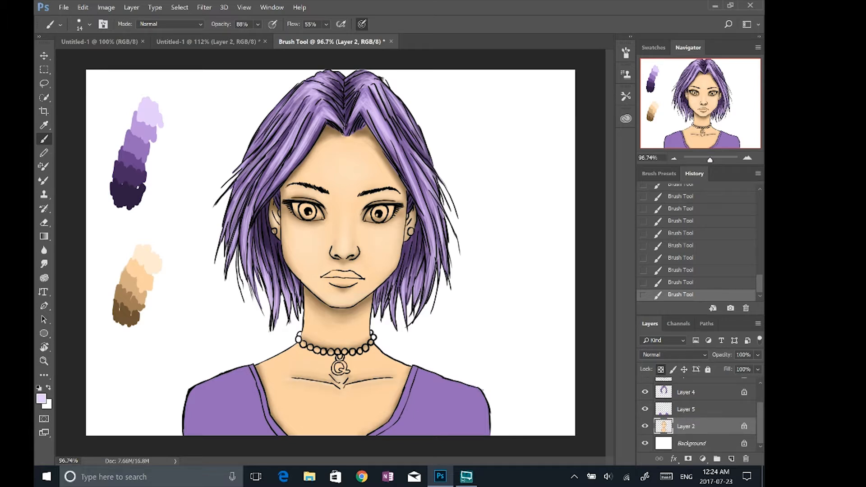
alt+click(129, 172)
click(90, 24)
click(626, 52)
click(626, 53)
click(626, 53)
click(258, 24)
click(90, 24)
click(90, 24)
click(137, 56)
click(90, 24)
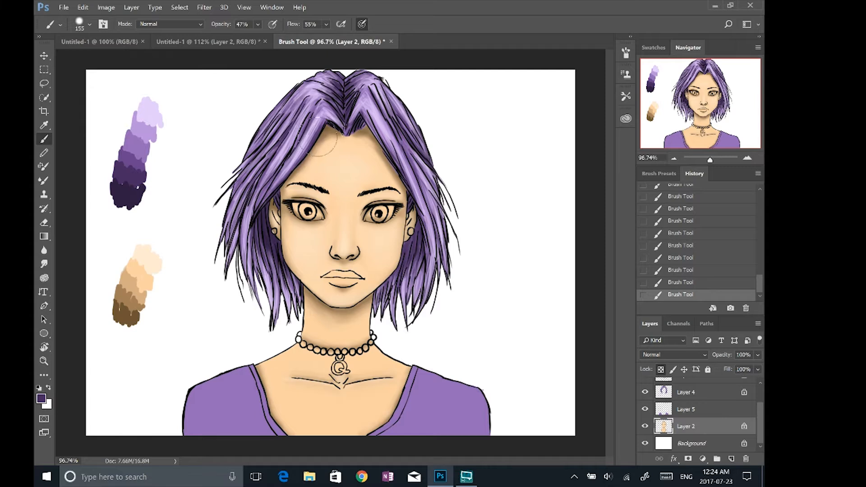
Undo the test stroke on the skin and soften the edge of the 155 px brush
key(ctrl+z)
click(90, 24)
click(93, 81)
click(89, 24)
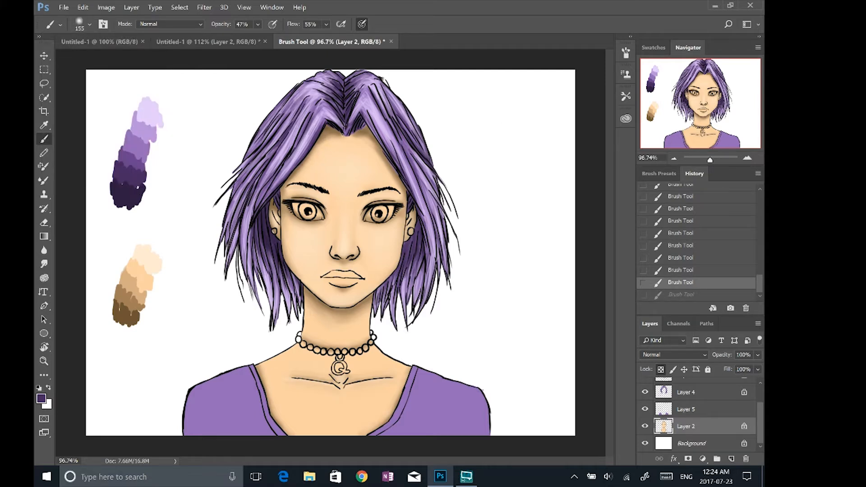
Tint the skin shadows with soft dark purple along the hairline, under the jaw and beside the shirt's neckline
drag(311, 157, 303, 168)
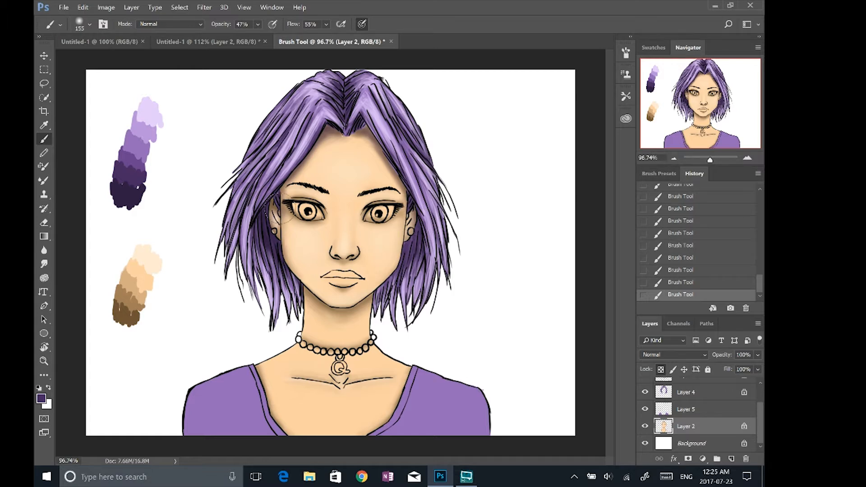
drag(294, 268, 363, 299)
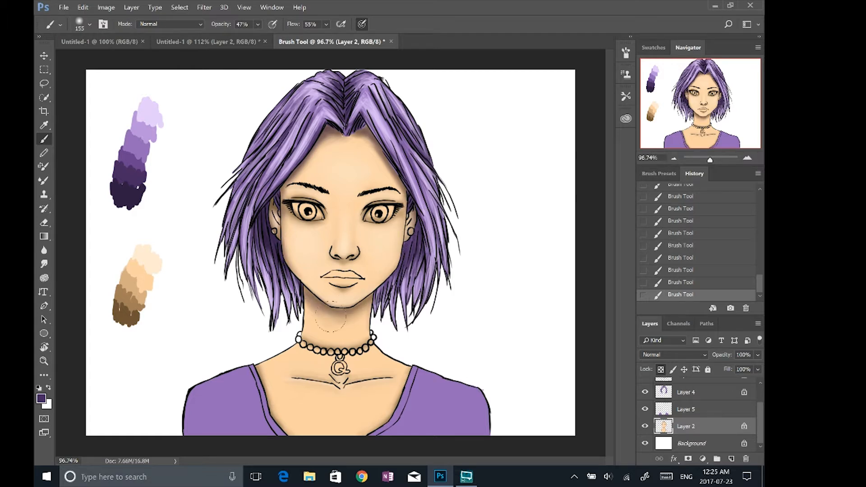
drag(269, 406, 286, 430)
drag(375, 431, 407, 373)
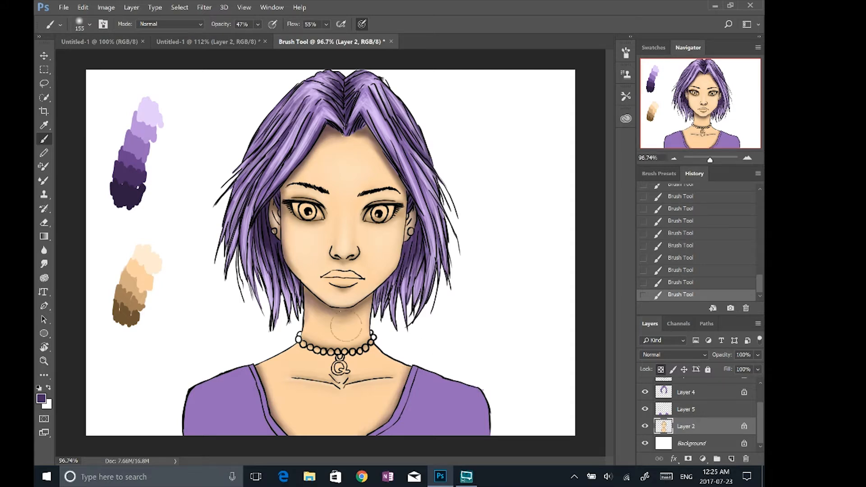
Resample skin tones from the cheeks and forehead and blend the purple-tinted shadows around the face's edges
alt+click(382, 264)
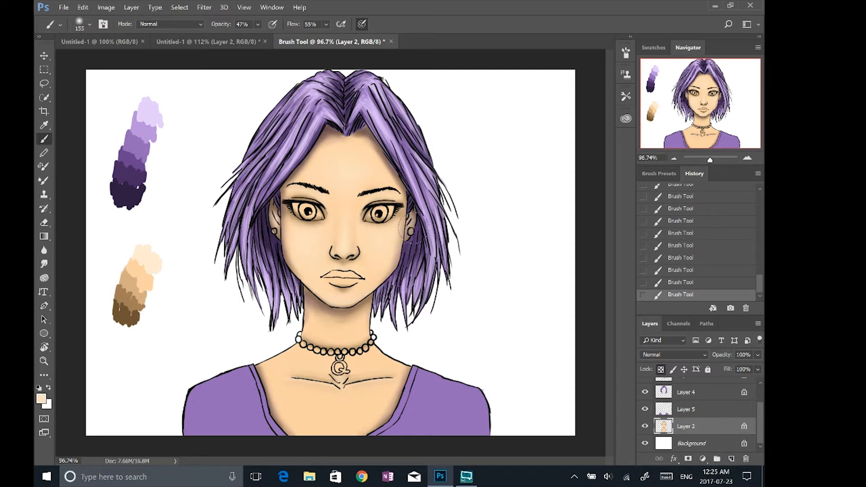
alt+click(288, 255)
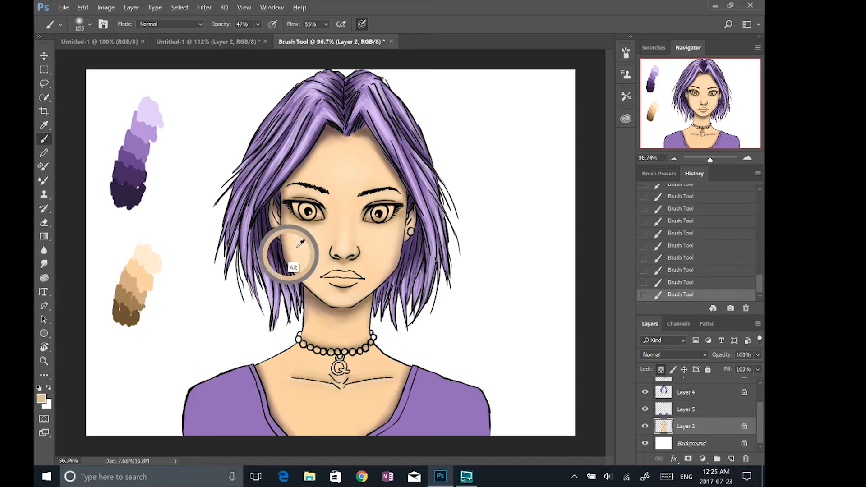
alt+click(287, 256)
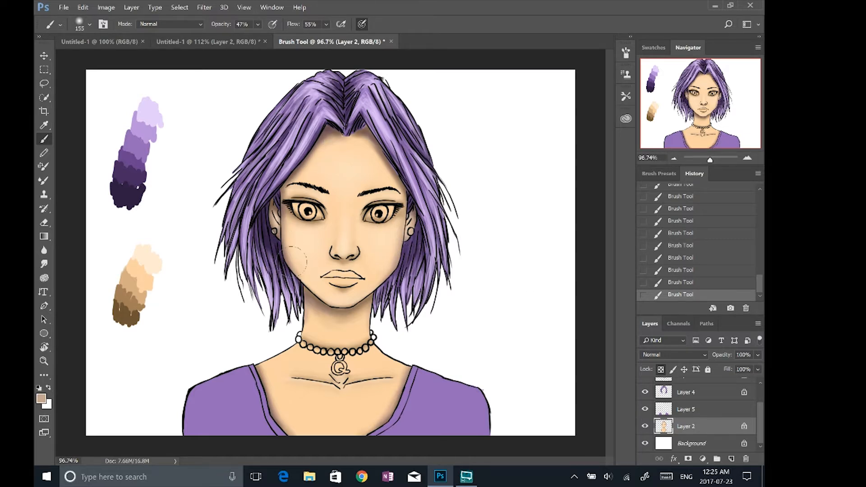
alt+click(399, 254)
alt+click(375, 152)
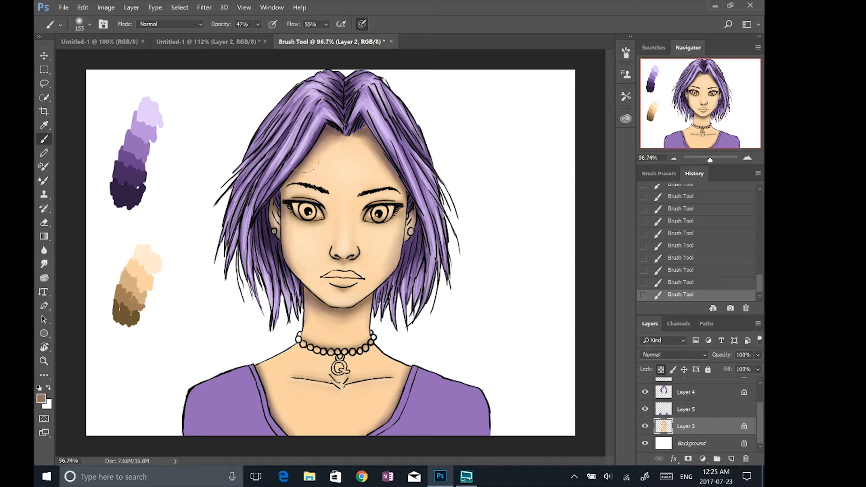
alt+click(337, 157)
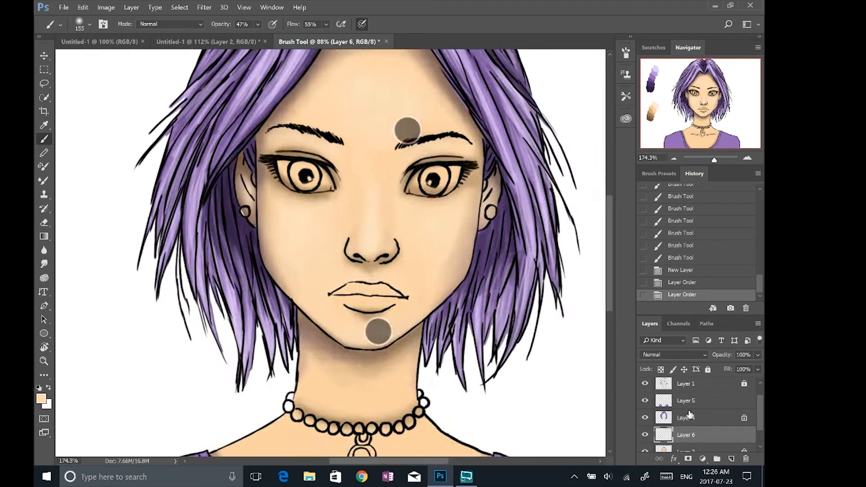
scroll(392, 231, up, 5)
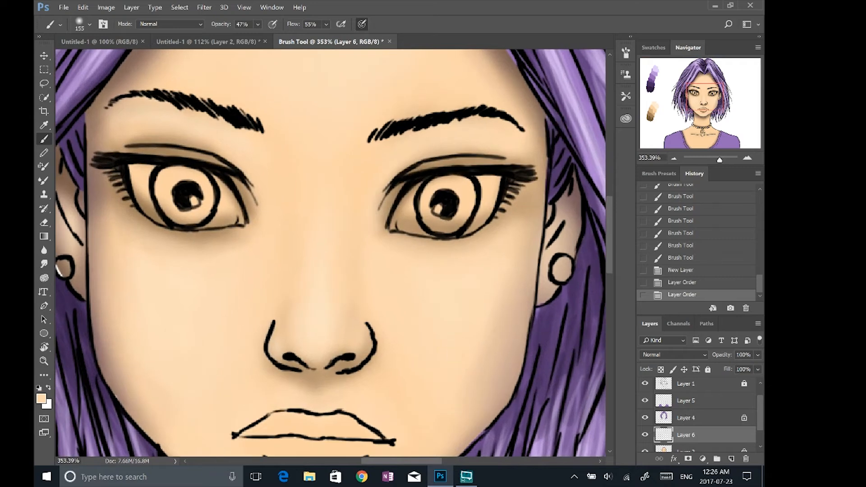
click(41, 398)
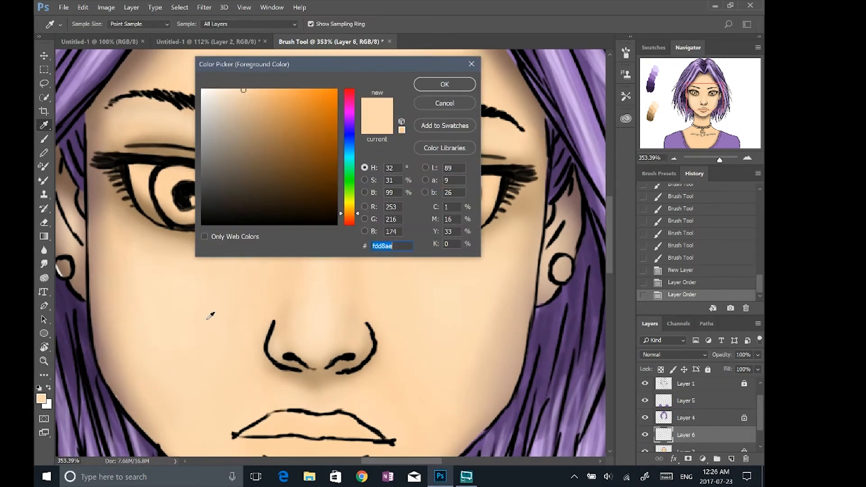
click(469, 64)
scroll(330, 253, down, 5)
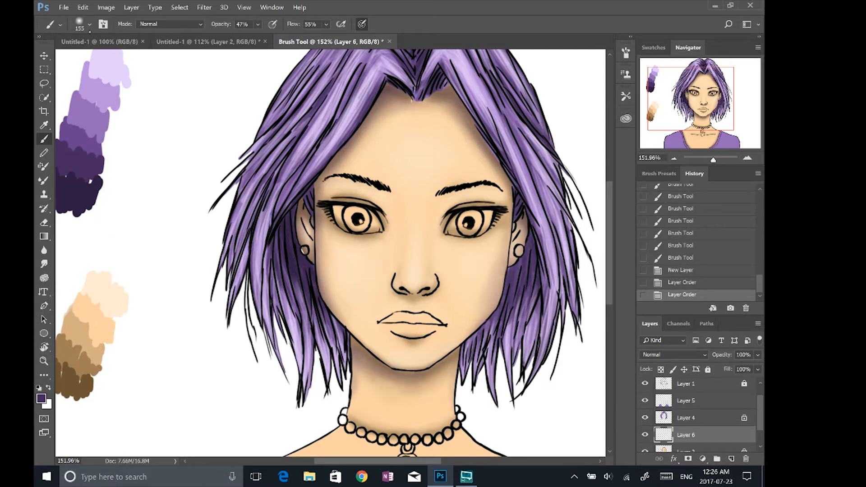
Set up a 44 px brush with 100% hardness, try it on the left-hand iris, and raise its opacity to 100%
click(90, 24)
click(108, 57)
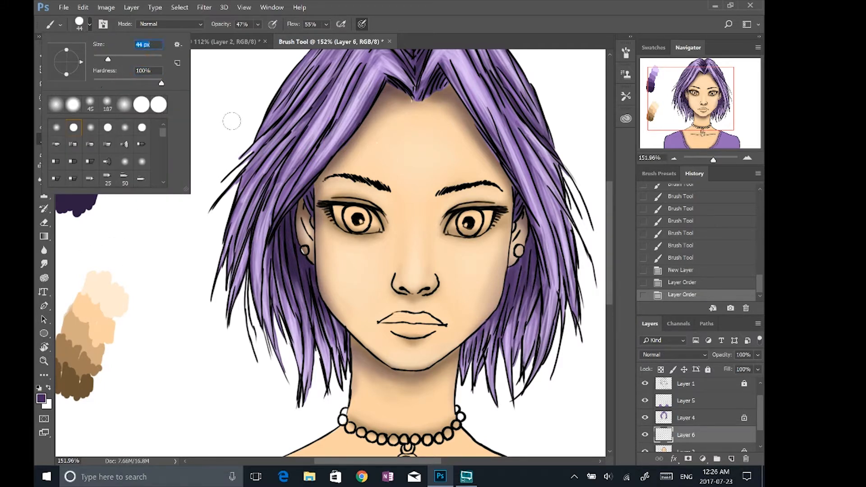
click(175, 201)
scroll(379, 221, up, 6)
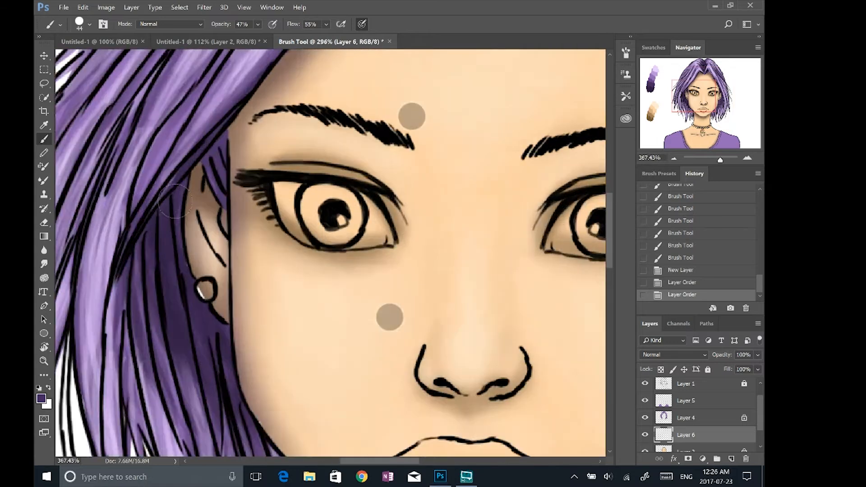
mouse_move(308, 193)
mouse_down()
mouse_move(295, 198)
mouse_move(293, 226)
mouse_move(288, 194)
mouse_up()
click(257, 24)
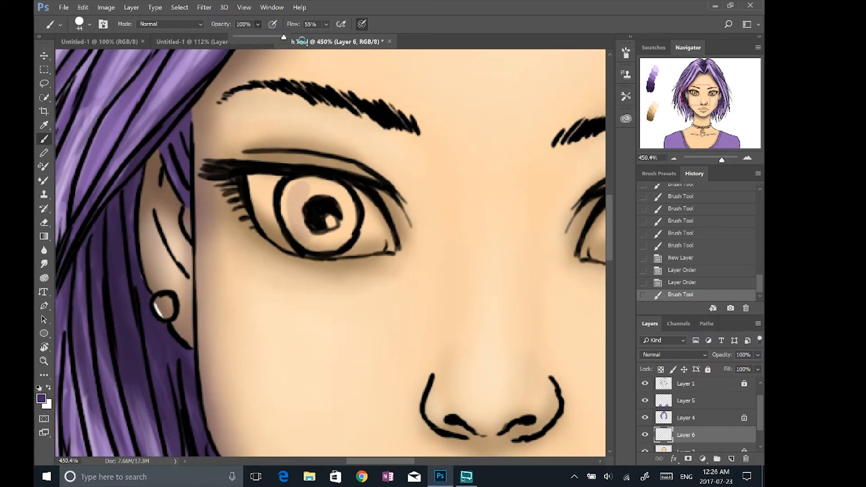
Fill both irises with flat dark purple on Layer 6
mouse_move(295, 190)
mouse_down()
mouse_move(288, 217)
mouse_move(311, 239)
mouse_up()
drag(289, 194, 343, 239)
mouse_move(324, 185)
mouse_down()
mouse_move(356, 226)
mouse_move(347, 235)
mouse_move(308, 216)
mouse_move(306, 186)
mouse_move(293, 216)
mouse_move(325, 180)
mouse_move(330, 243)
mouse_move(354, 226)
mouse_up()
scroll(398, 234, right, 3)
scroll(449, 230, down, 2)
mouse_move(460, 259)
mouse_down()
mouse_move(453, 230)
mouse_move(469, 243)
mouse_move(489, 216)
mouse_move(470, 249)
mouse_move(489, 226)
mouse_move(478, 221)
mouse_move(493, 235)
mouse_up()
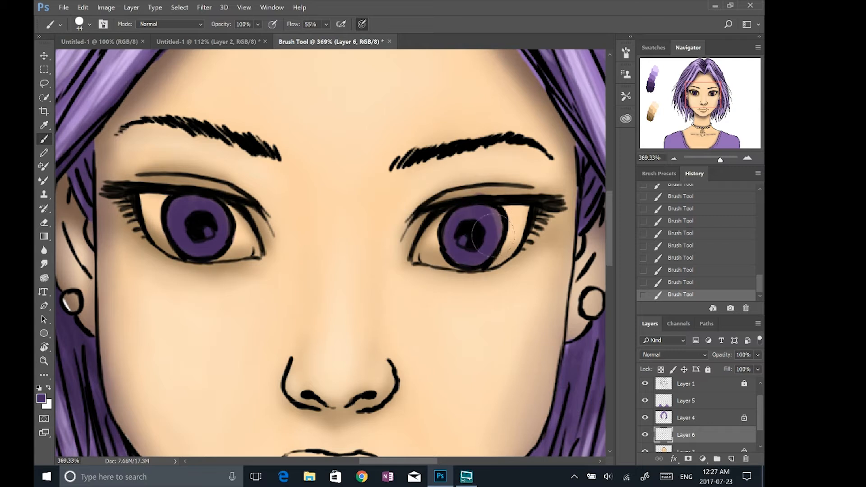
Step back through the right-hand iris strokes and restore them
key(ctrl+alt+z)
key(ctrl+alt+z)
key(ctrl+alt+z)
key(ctrl+alt+z)
key(ctrl+alt+z)
key(ctrl+alt+z)
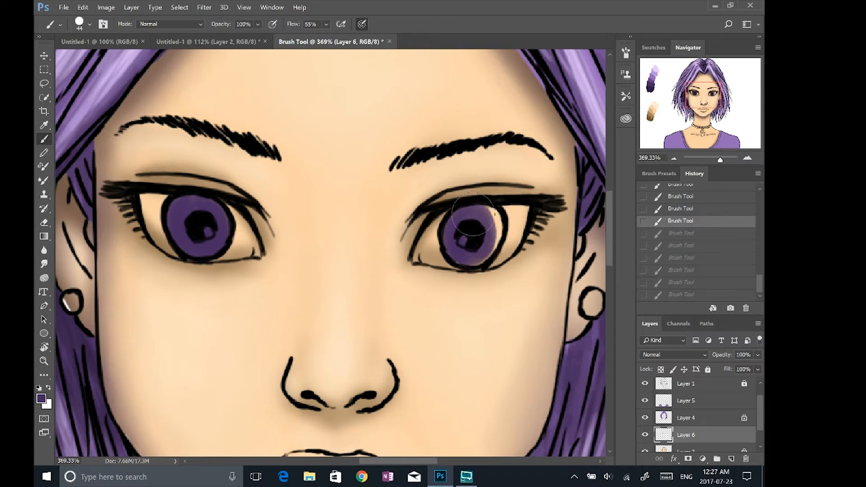
key(ctrl+shift+z)
key(ctrl+shift+z)
key(ctrl+shift+z)
key(ctrl+shift+z)
key(ctrl+shift+z)
key(ctrl+shift+z)
key(ctrl+shift+z)
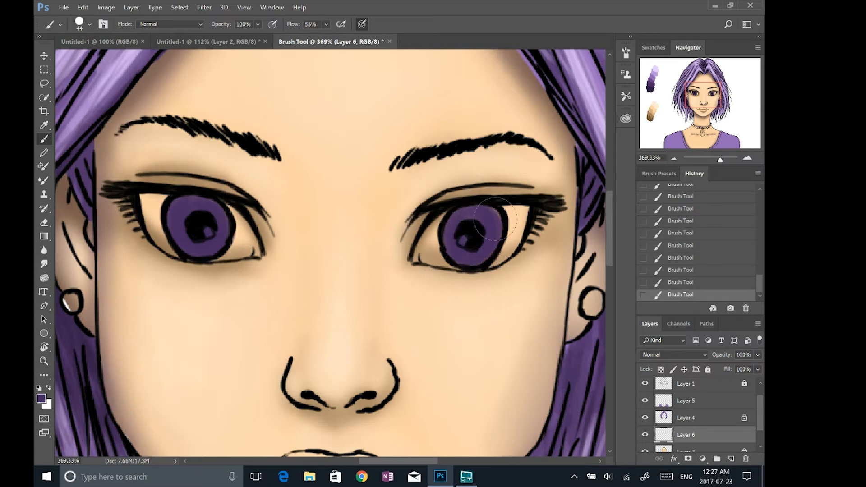
Touch up the right-hand iris in dark purple and set the foreground colour to pale cream ffecbd
mouse_move(462, 240)
mouse_down()
mouse_move(486, 221)
mouse_move(491, 226)
mouse_up()
click(41, 398)
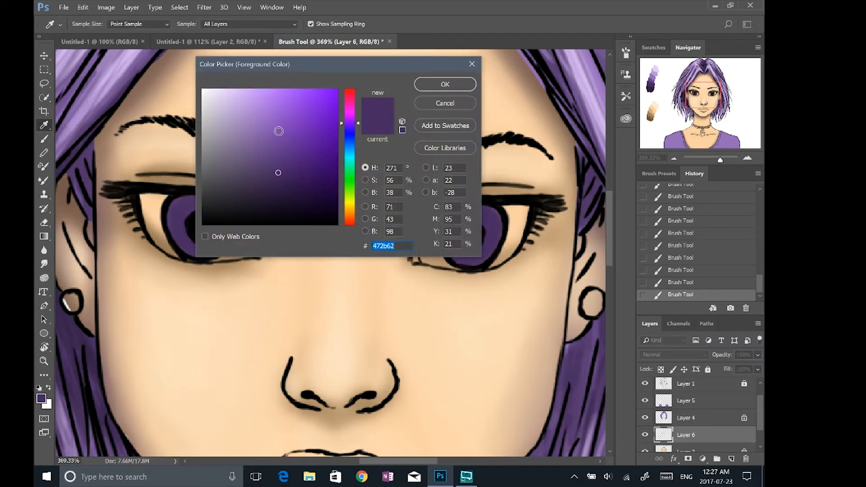
text(faefc3)
click(350, 209)
click(237, 90)
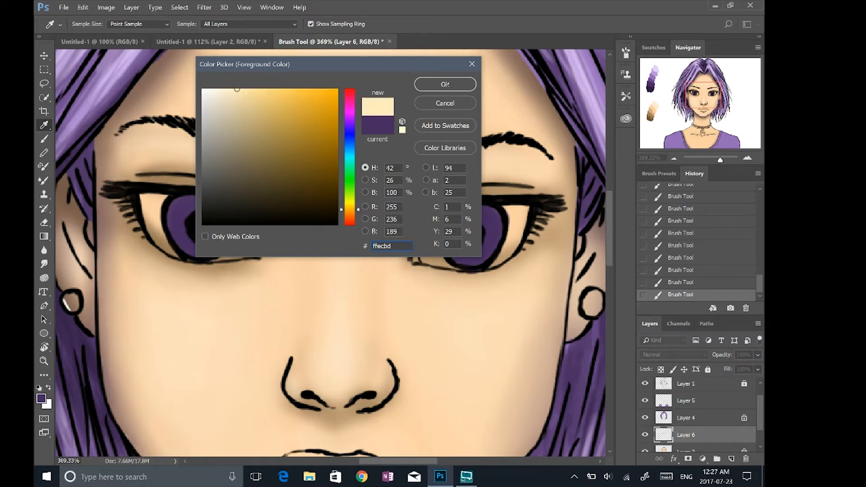
click(445, 85)
Try pale cream on the left-hand eye white with a 26 px, 100% hardness brush, and choose a lighter cream foreground colour
key(b)
click(90, 24)
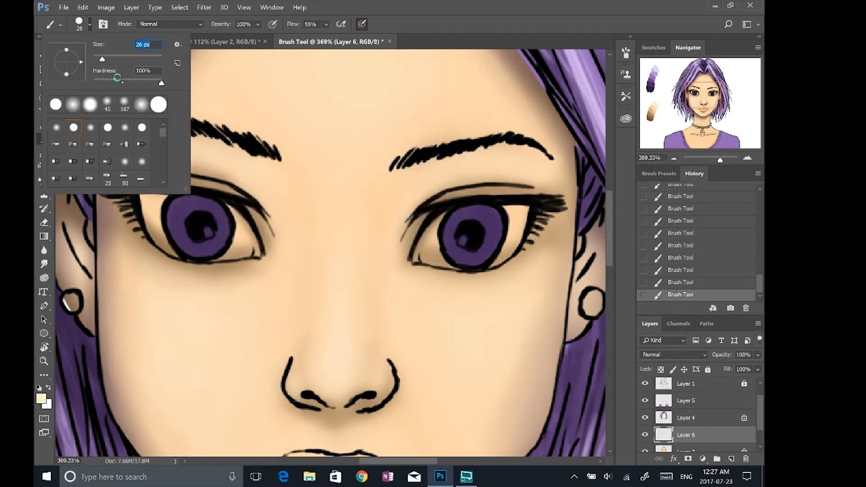
drag(158, 210, 165, 243)
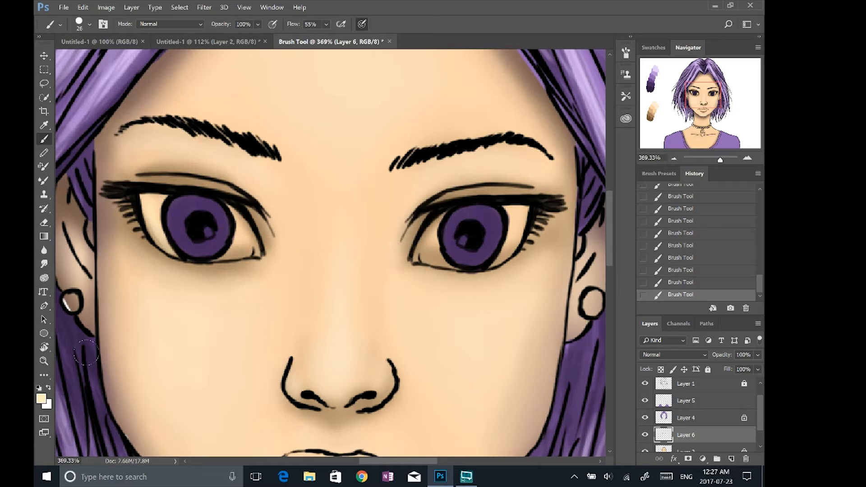
click(42, 399)
click(218, 90)
click(445, 84)
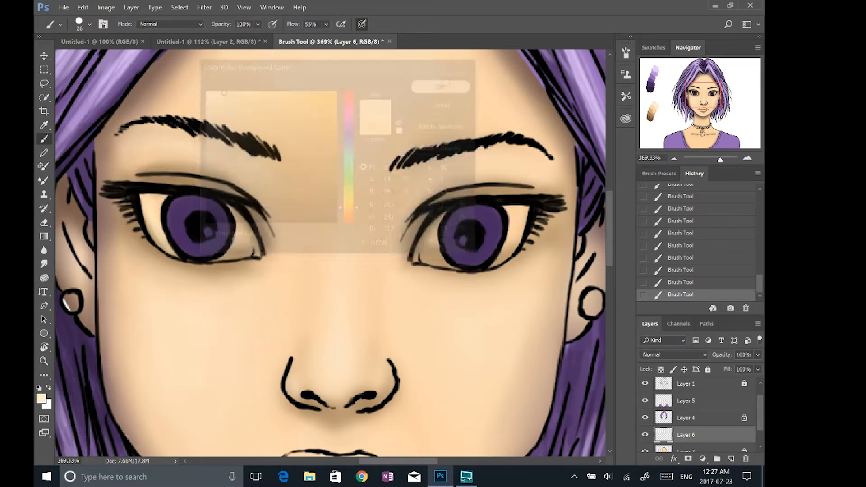
Fill the white of the left-hand eye on both sides of the iris with light cream and sample the iris purple
mouse_move(158, 204)
mouse_down()
mouse_move(174, 253)
mouse_move(144, 193)
mouse_move(168, 247)
mouse_up()
key(ctrl+alt+z)
key(ctrl+alt+z)
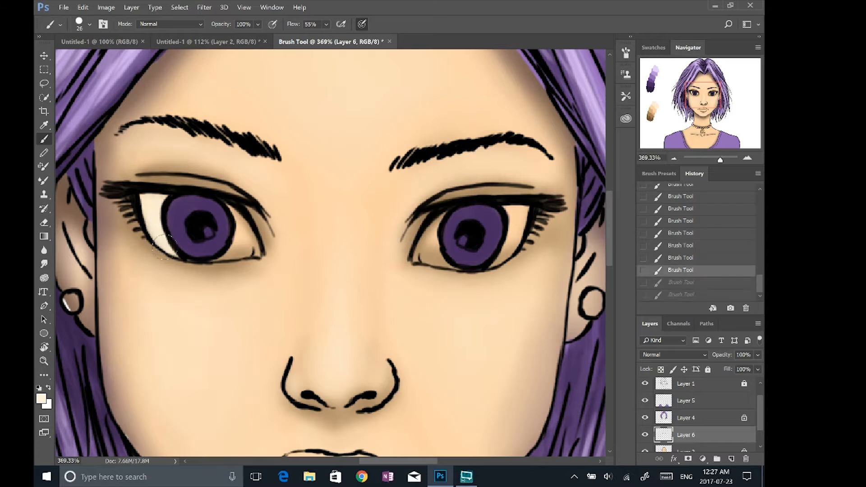
key(ctrl+shift+z)
key(ctrl+shift+z)
mouse_move(246, 212)
mouse_down()
mouse_move(243, 244)
mouse_move(228, 247)
mouse_move(236, 255)
mouse_move(245, 246)
mouse_up()
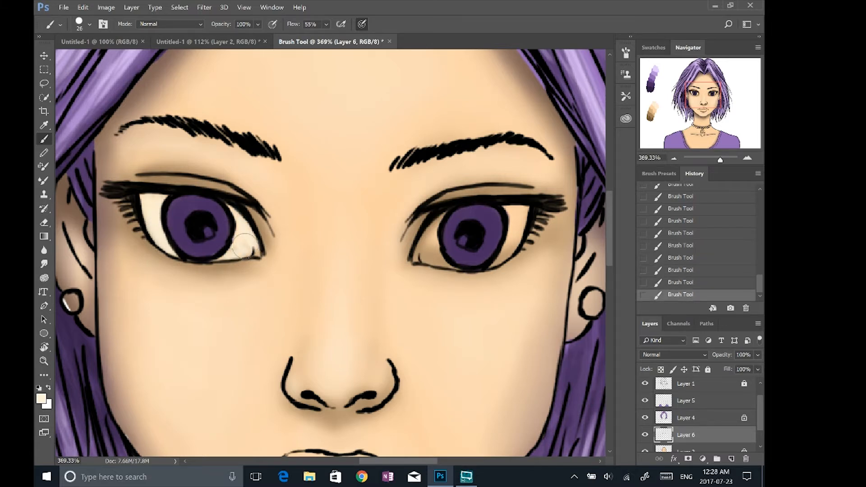
alt+click(210, 249)
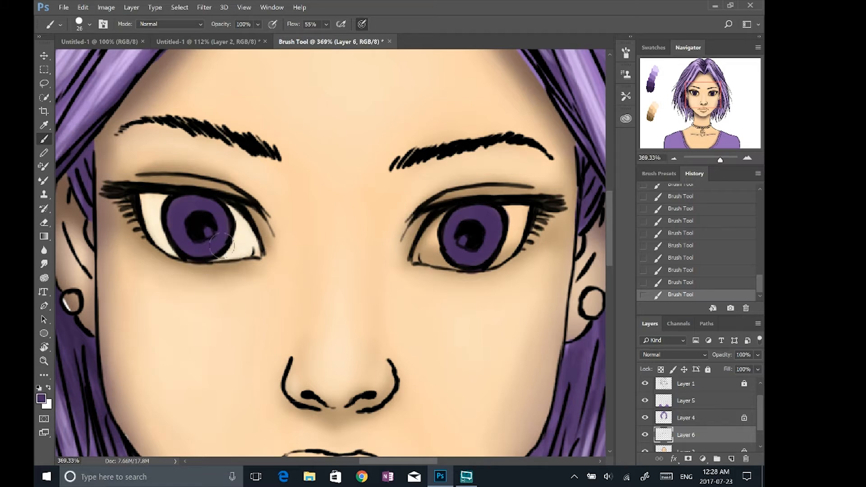
Resample the light cream and fill the white of the right-hand eye, stepping back in the history and repainting the first strokes
alt+click(151, 240)
mouse_move(444, 232)
mouse_down()
mouse_move(426, 233)
mouse_move(419, 245)
mouse_move(441, 259)
mouse_up()
drag(440, 258, 443, 262)
click(689, 234)
click(694, 221)
click(695, 209)
click(695, 198)
mouse_move(433, 246)
mouse_down()
mouse_move(428, 255)
mouse_move(469, 272)
mouse_move(518, 225)
mouse_move(510, 211)
mouse_move(524, 217)
mouse_move(512, 219)
mouse_up()
drag(494, 255, 514, 208)
scroll(334, 253, down, 5)
scroll(334, 252, up, 5)
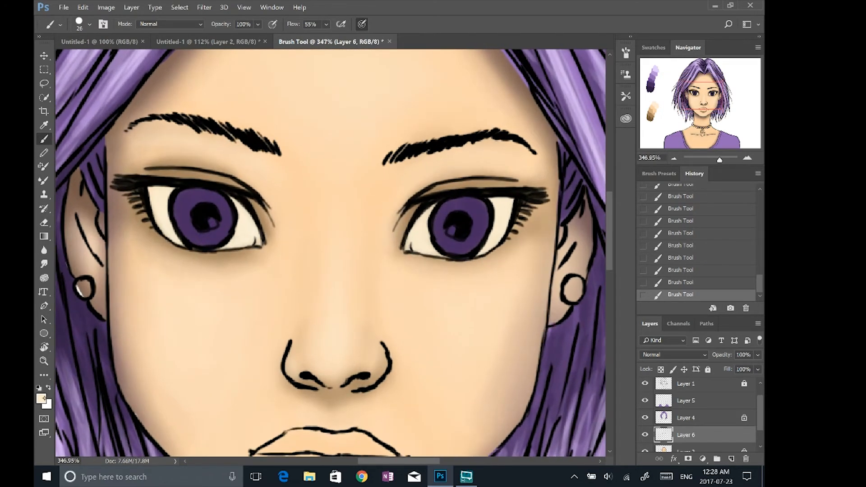
Set the foreground colour to very dark purple 21132f and shade the upper whites of both eyes at 37% brush opacity
click(41, 399)
click(187, 207)
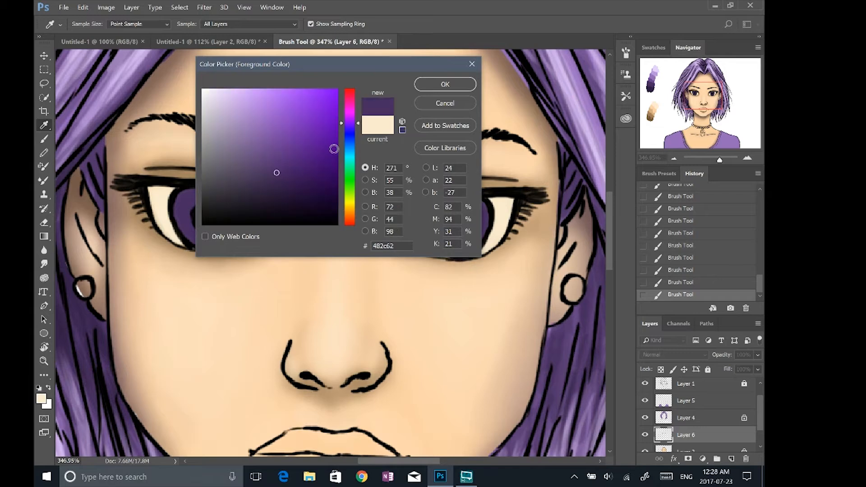
drag(277, 186, 283, 200)
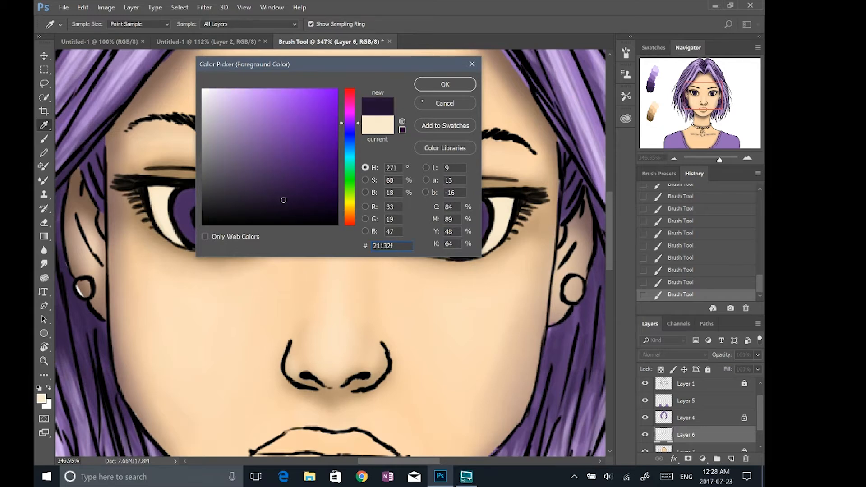
click(443, 83)
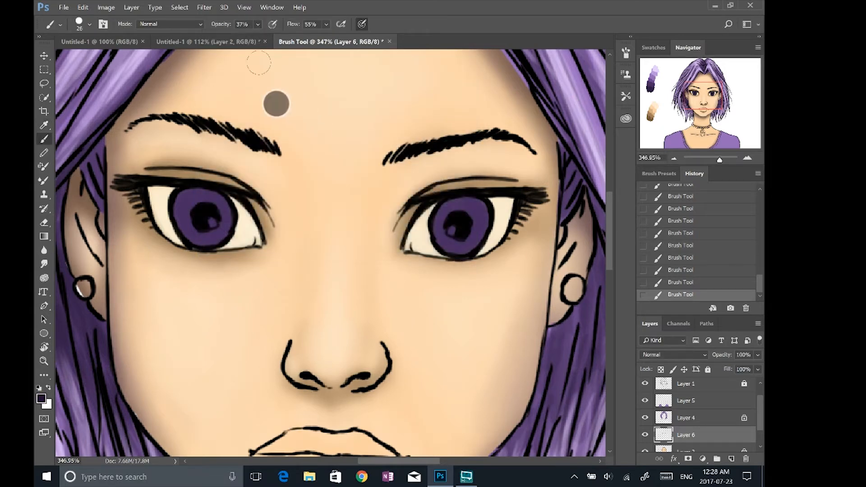
mouse_move(153, 189)
mouse_down()
mouse_move(222, 201)
mouse_move(242, 215)
mouse_move(240, 207)
mouse_move(264, 233)
mouse_move(230, 193)
mouse_move(248, 207)
mouse_up()
mouse_move(172, 180)
mouse_down()
mouse_move(200, 181)
mouse_move(168, 183)
mouse_move(225, 196)
mouse_move(255, 235)
mouse_up()
mouse_move(419, 207)
mouse_down()
mouse_move(406, 240)
mouse_move(471, 198)
mouse_move(412, 232)
mouse_up()
drag(486, 198, 509, 202)
Shade the upper part and edges of both irises in the same very dark purple
mouse_move(443, 211)
mouse_down()
mouse_move(480, 216)
mouse_move(477, 204)
mouse_move(447, 233)
mouse_up()
mouse_move(183, 208)
mouse_down()
mouse_move(202, 204)
mouse_move(183, 207)
mouse_move(187, 216)
mouse_move(184, 193)
mouse_move(198, 201)
mouse_move(181, 211)
mouse_move(188, 200)
mouse_move(220, 224)
mouse_move(181, 190)
mouse_move(135, 186)
mouse_move(188, 196)
mouse_move(143, 191)
mouse_move(170, 198)
mouse_move(187, 235)
mouse_move(165, 189)
mouse_move(170, 214)
mouse_move(233, 234)
mouse_move(238, 202)
mouse_move(239, 223)
mouse_up()
mouse_move(433, 222)
mouse_down()
mouse_move(440, 239)
mouse_move(429, 225)
mouse_move(490, 237)
mouse_up()
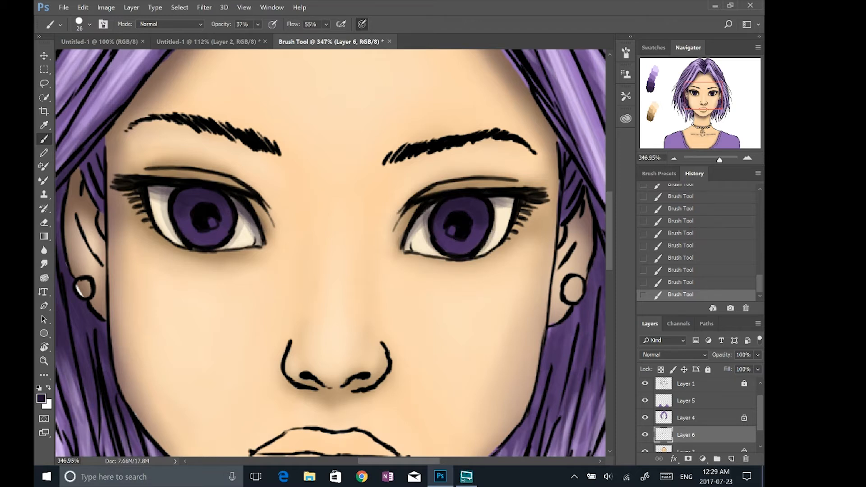
mouse_move(175, 199)
mouse_down()
mouse_move(239, 233)
mouse_move(245, 212)
mouse_up()
mouse_move(440, 247)
mouse_down()
mouse_move(487, 239)
mouse_move(487, 203)
mouse_move(491, 225)
mouse_move(485, 212)
mouse_up()
Sample cream from the left-hand eye white and soften the shadow edges in the whites of both eyes
alt+click(160, 215)
mouse_move(161, 205)
mouse_down()
mouse_move(153, 198)
mouse_move(159, 204)
mouse_up()
drag(234, 237, 252, 221)
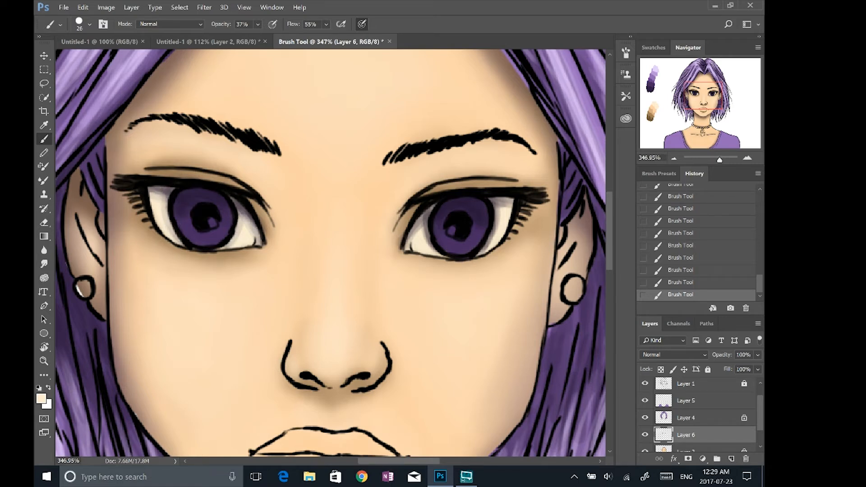
mouse_move(419, 245)
mouse_down()
mouse_move(422, 225)
mouse_move(420, 246)
mouse_up()
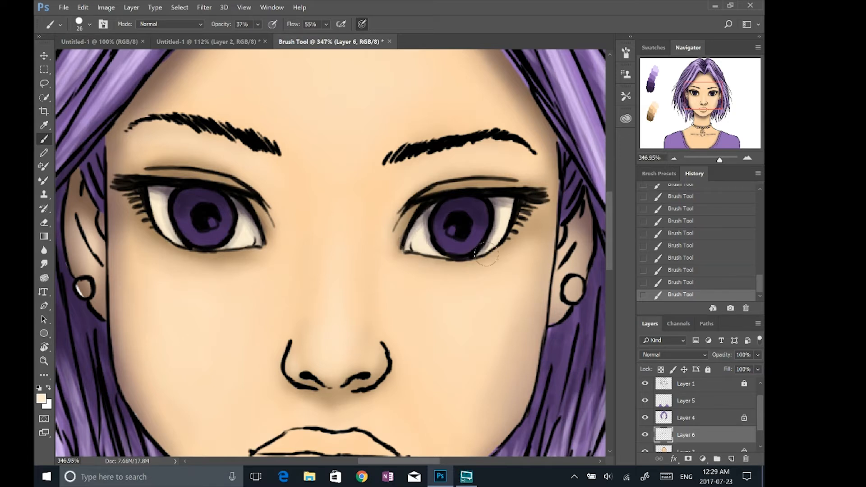
drag(509, 210, 502, 208)
Sample the dark iris purple, choose a darker shade of it, and deepen the upper shadows of both irises
alt+click(190, 196)
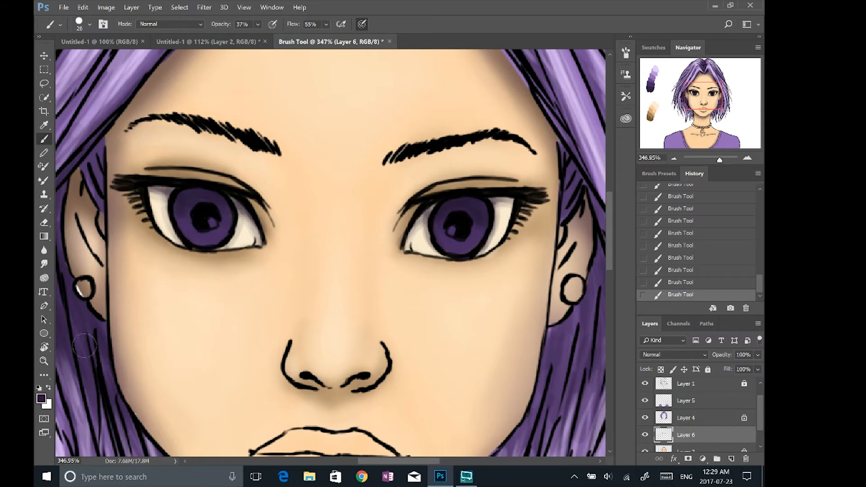
click(41, 398)
click(287, 212)
click(444, 84)
mouse_move(181, 199)
mouse_down()
mouse_move(187, 206)
mouse_move(213, 192)
mouse_move(190, 202)
mouse_move(201, 193)
mouse_move(222, 195)
mouse_move(184, 203)
mouse_up()
mouse_move(436, 222)
mouse_down()
mouse_move(454, 201)
mouse_move(461, 216)
mouse_move(475, 210)
mouse_up()
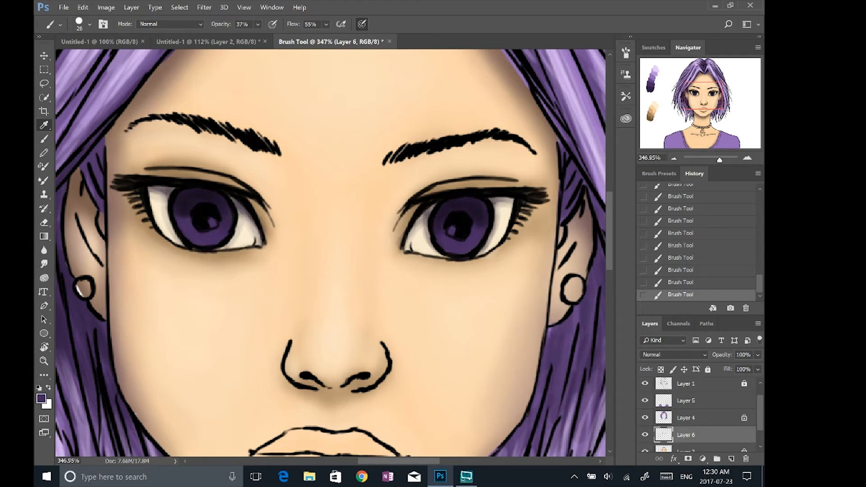
Choose a lighter purple foreground colour and paint highlights along the lower part of both irises
click(41, 398)
click(249, 125)
click(446, 83)
mouse_move(195, 227)
mouse_down()
mouse_move(198, 221)
mouse_move(211, 232)
mouse_move(200, 219)
mouse_move(225, 223)
mouse_up()
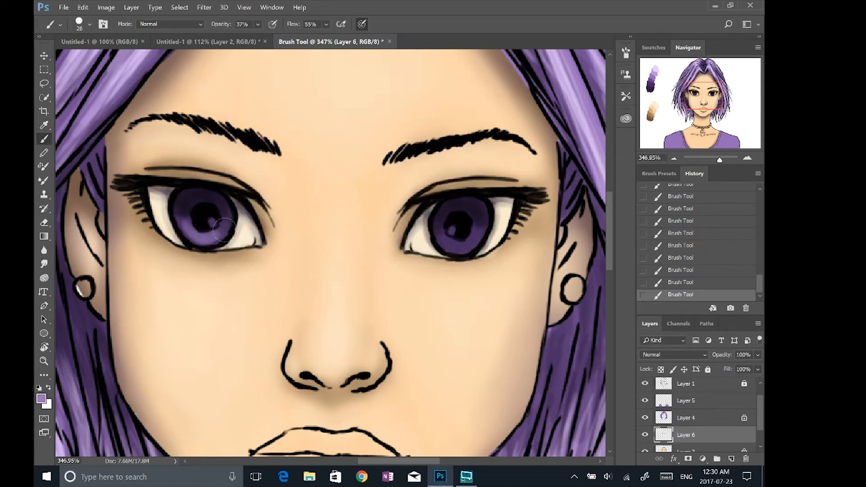
mouse_move(460, 235)
mouse_down()
mouse_move(464, 248)
mouse_move(480, 221)
mouse_move(452, 240)
mouse_move(469, 246)
mouse_move(462, 236)
mouse_move(465, 246)
mouse_up()
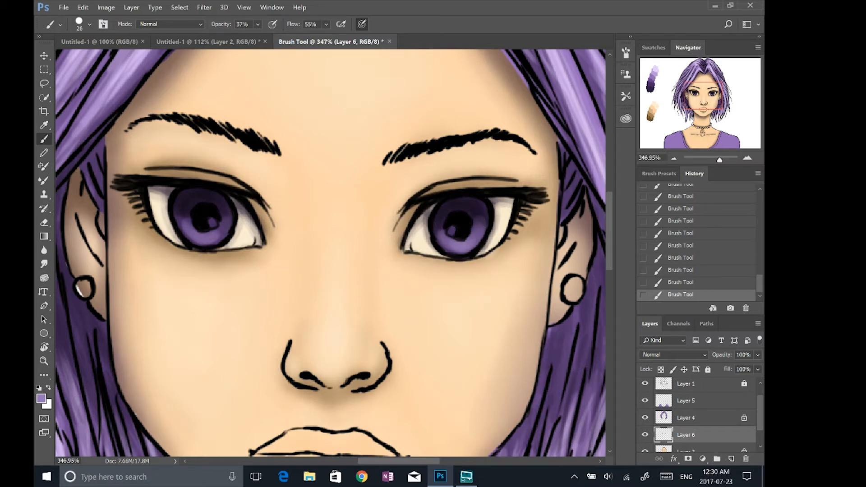
mouse_move(221, 233)
mouse_down()
mouse_move(189, 228)
mouse_move(224, 233)
mouse_move(207, 217)
mouse_move(190, 227)
mouse_up()
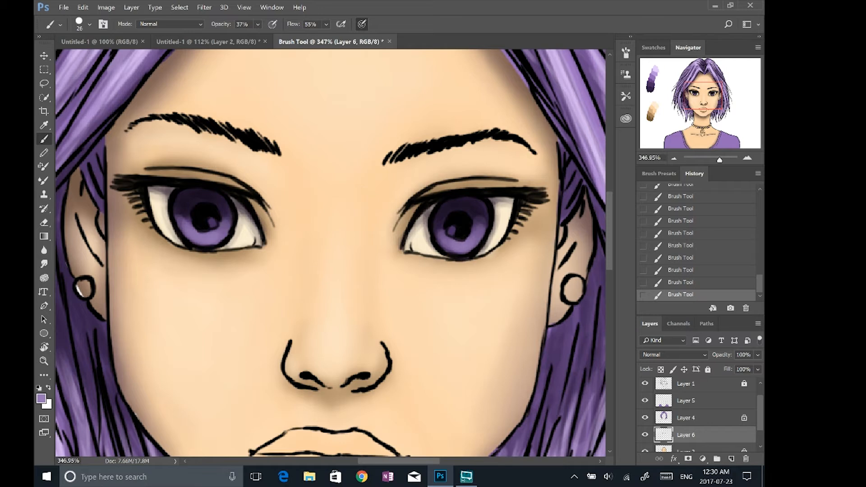
Blend the highlights into the shadows of both irises using purples sampled from within them
alt+click(182, 215)
mouse_move(180, 217)
mouse_down()
mouse_move(182, 196)
mouse_move(185, 220)
mouse_up()
alt+click(197, 231)
alt+click(188, 202)
alt+click(225, 225)
alt+click(213, 217)
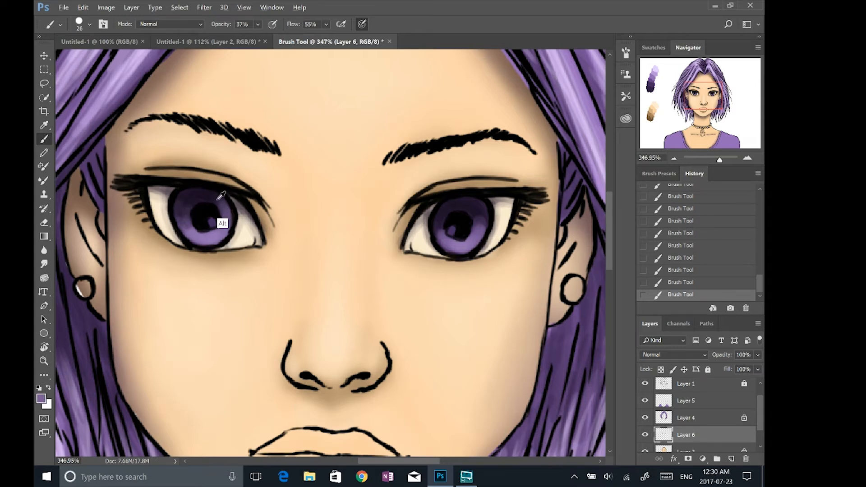
alt+click(442, 236)
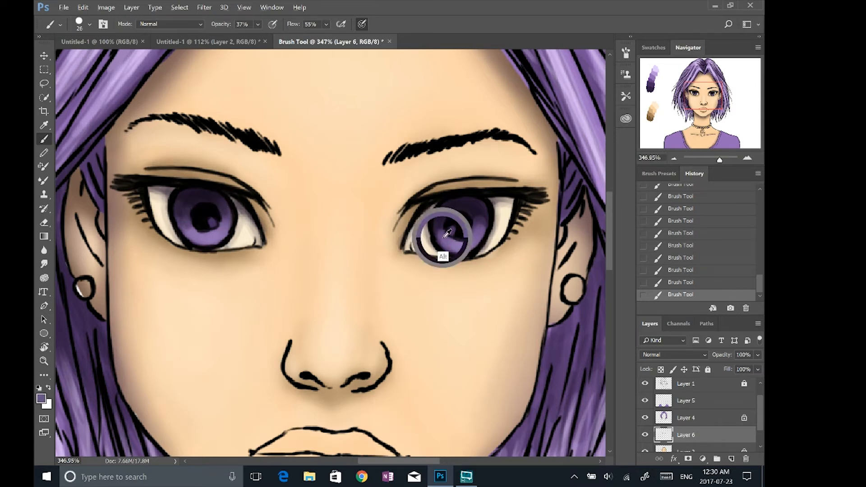
alt+click(482, 227)
alt+click(474, 228)
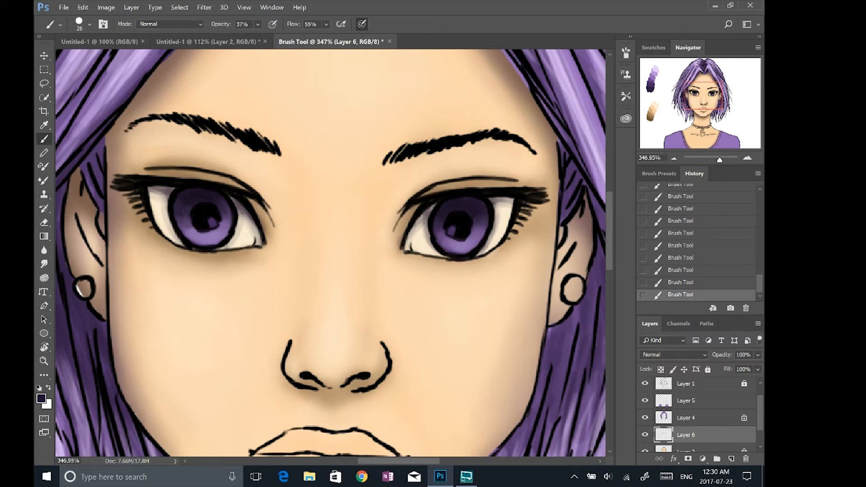
Reduce the brush to 7 px, raise its opacity to 54%, and draw fine dark radial lines in the right-hand iris
scroll(478, 232, down, 3)
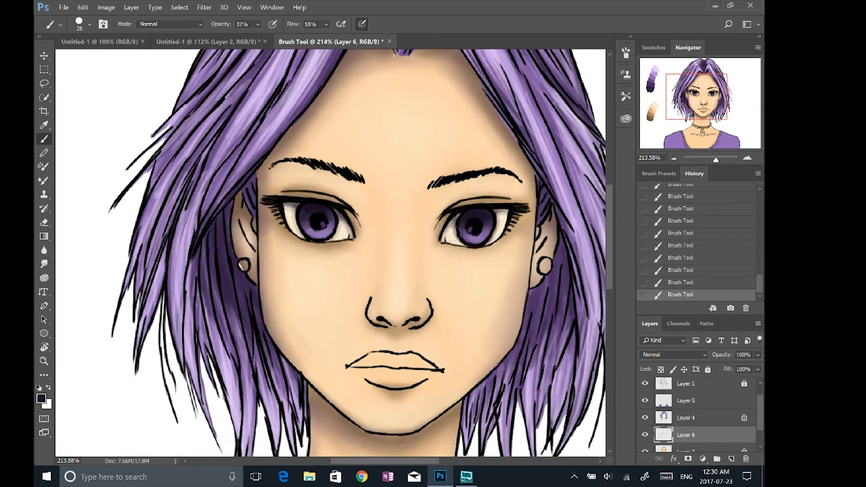
scroll(454, 232, up, 3)
scroll(454, 231, up, 3)
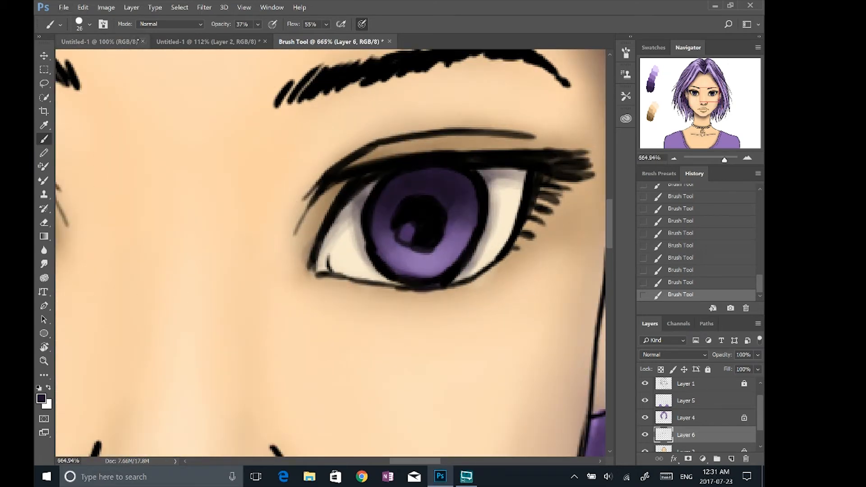
click(89, 23)
key(Down)
drag(112, 59, 106, 58)
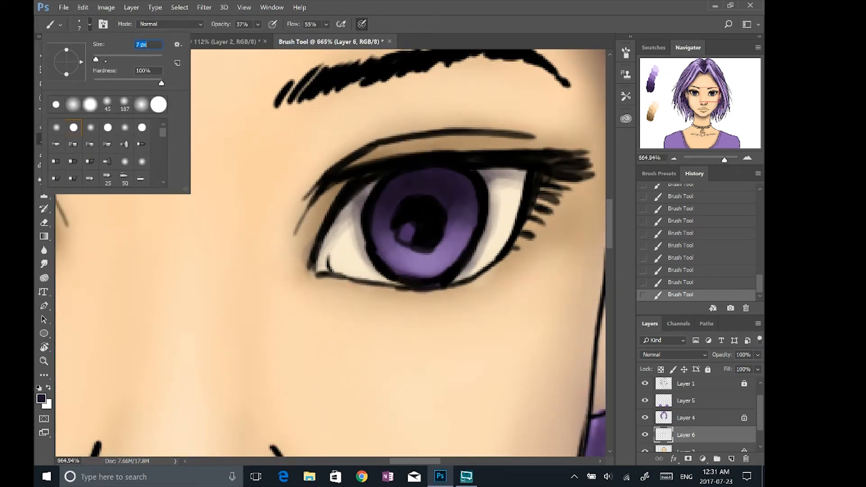
click(428, 255)
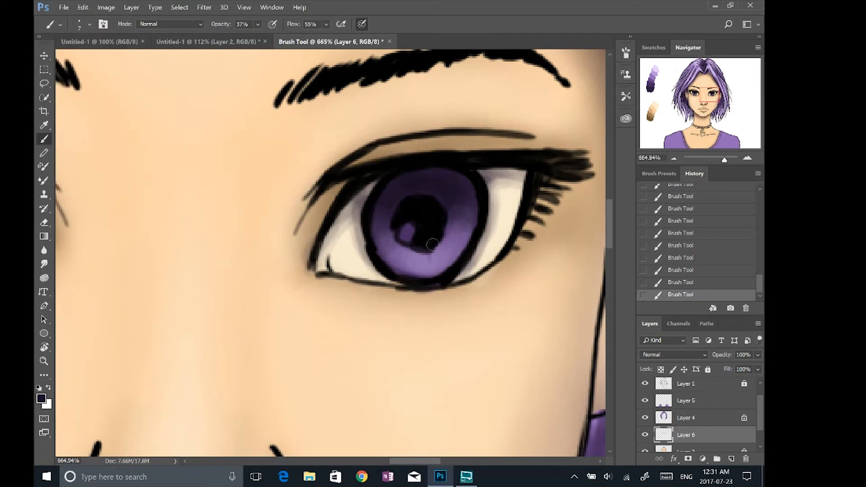
click(258, 24)
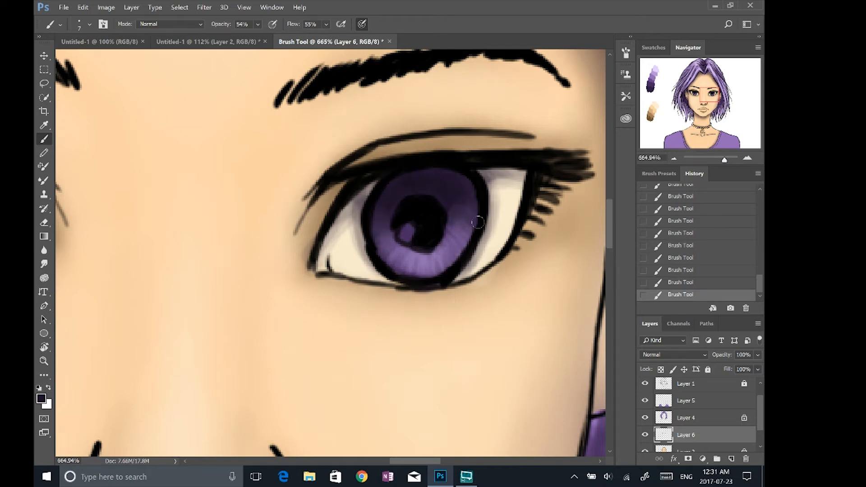
Draw matching fine dark radial lines around the pupil in the lower part of the left-hand iris
scroll(330, 252, down, 5)
scroll(316, 223, up, 5)
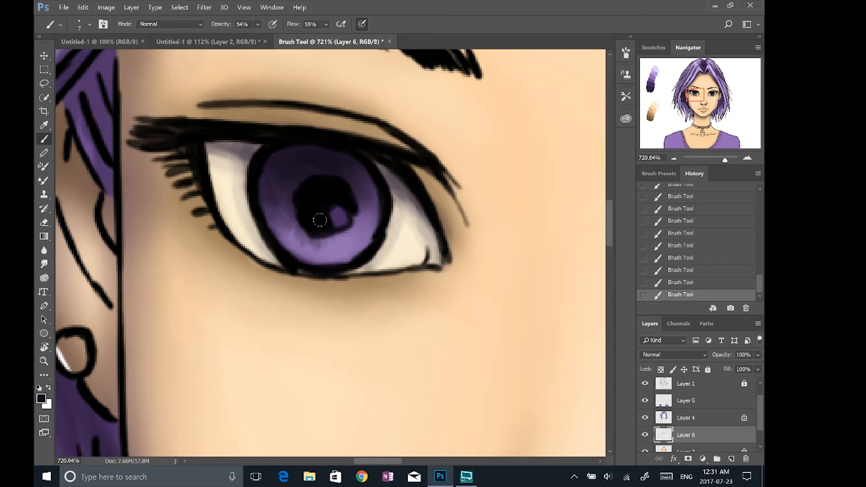
drag(360, 260, 350, 247)
mouse_move(350, 263)
mouse_down()
mouse_move(342, 247)
mouse_move(335, 252)
mouse_up()
drag(332, 264, 329, 252)
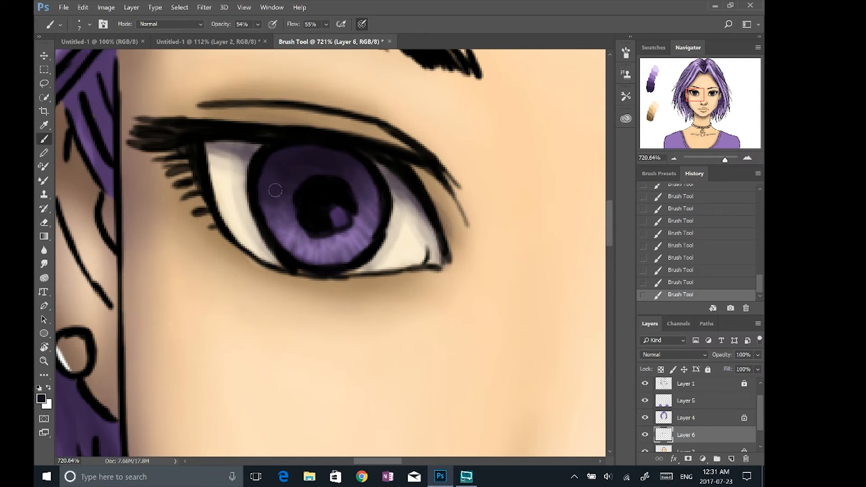
Sample purples from the left-hand iris and refine the fine radial texture in the irises
key(alt)
alt+click(281, 220)
scroll(337, 228, down, 6)
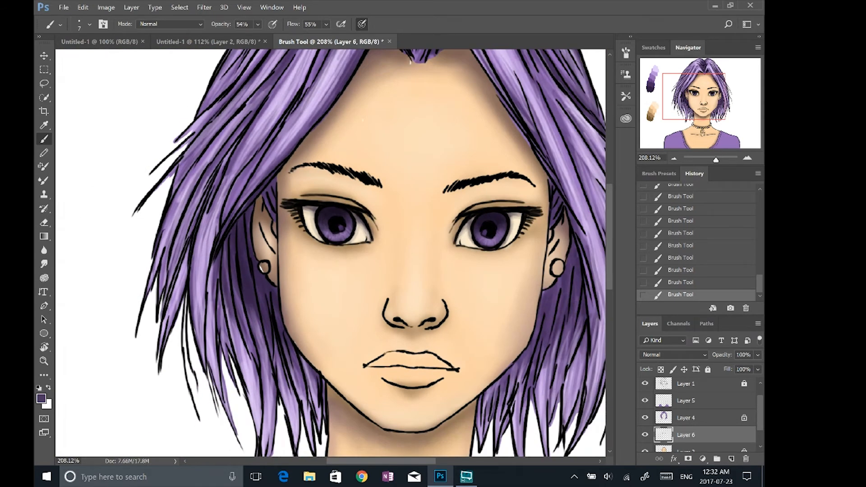
scroll(339, 232, up, 5)
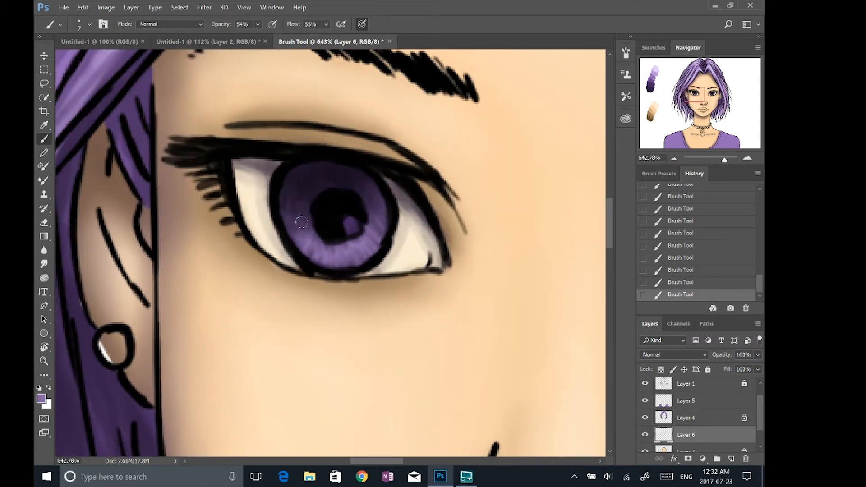
scroll(404, 245, down, 3)
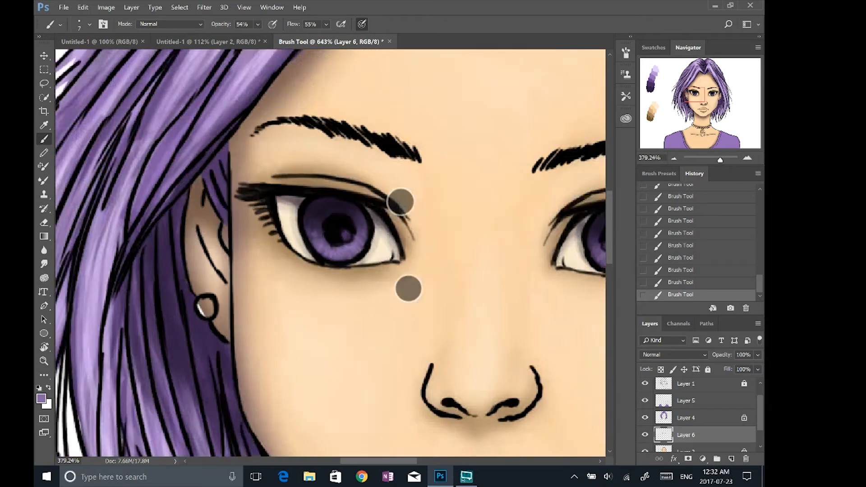
scroll(469, 246, up, 3)
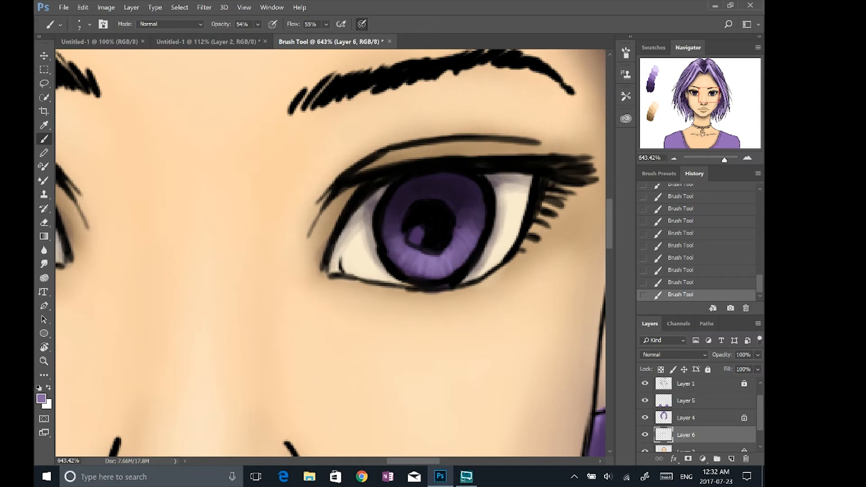
Select Layer 1, sample black from the right-hand pupil, and unlock the layer
scroll(330, 253, down, 5)
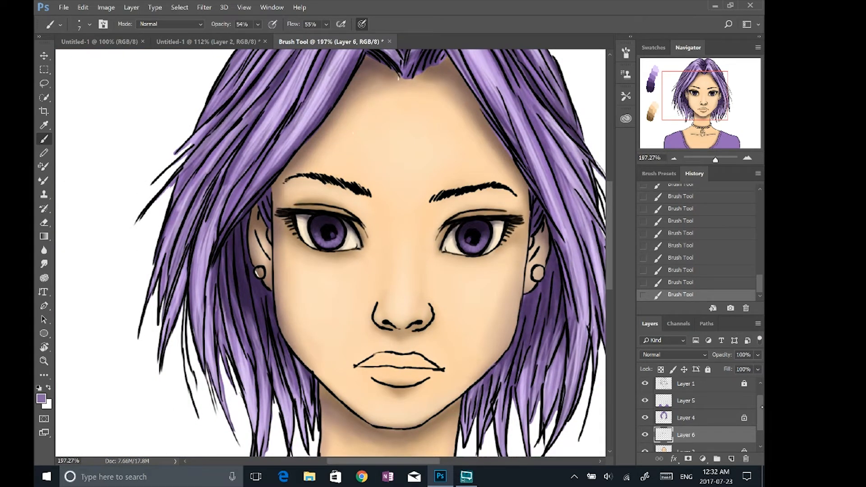
key(alt+bracketright)
key(alt+bracketright)
key(alt+bracketright)
alt+click(479, 232)
click(708, 369)
Paint the right-hand pupil solid black on Layer 1, covering the purple notch at its lower edge
scroll(479, 234, up, 5)
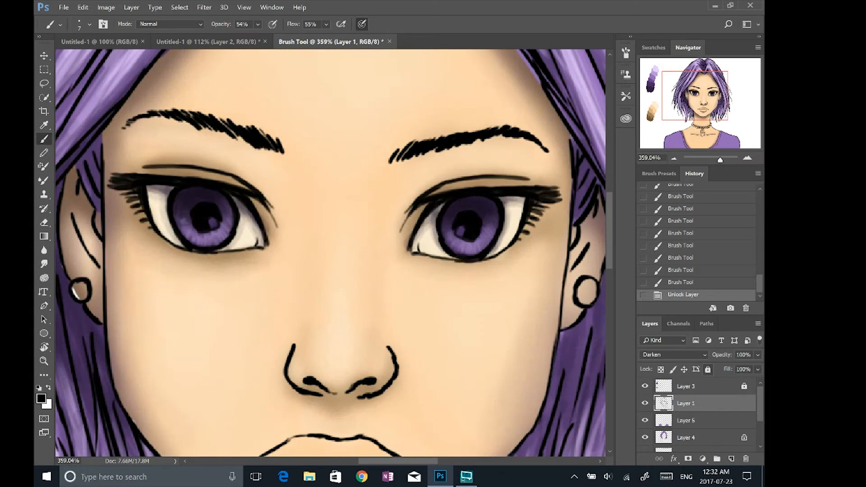
drag(446, 233, 438, 239)
drag(442, 233, 436, 241)
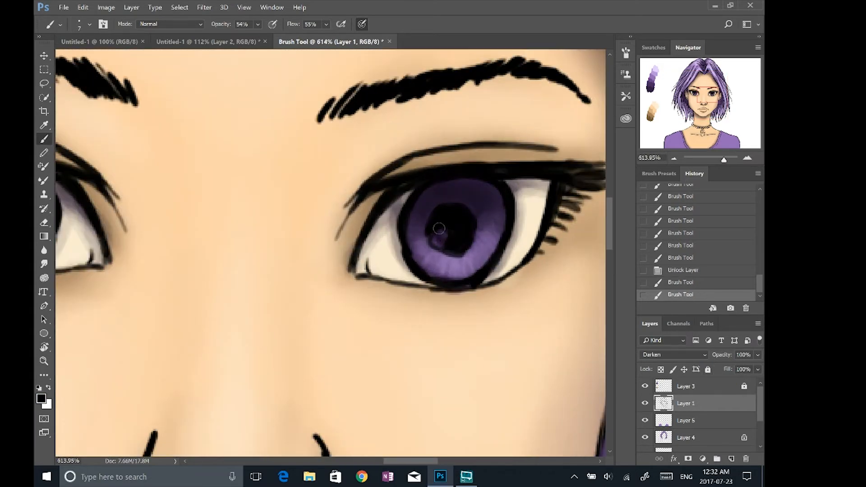
drag(447, 248, 443, 249)
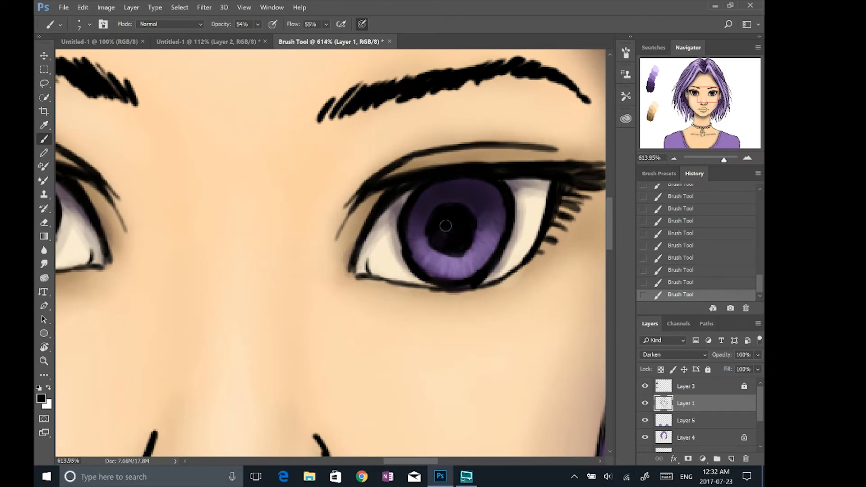
Fill the purple notch in the left-hand pupil with black so the pupil is round
scroll(444, 236, down, 5)
scroll(344, 230, up, 4)
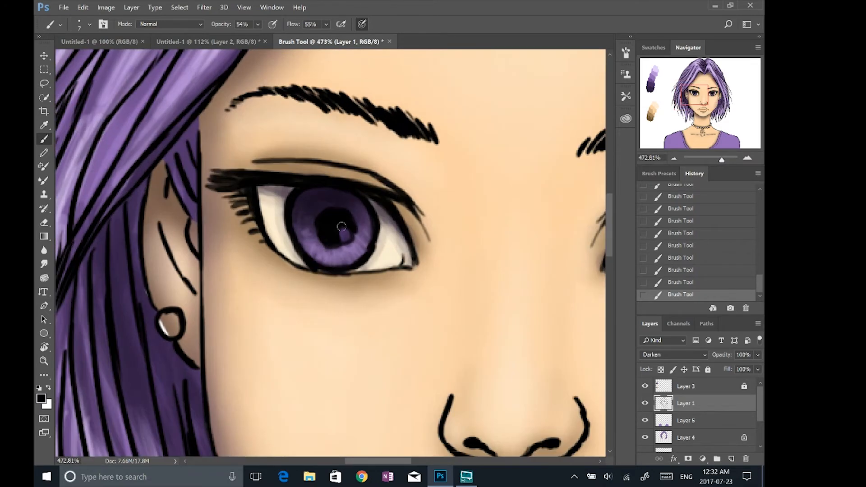
scroll(354, 230, up, 3)
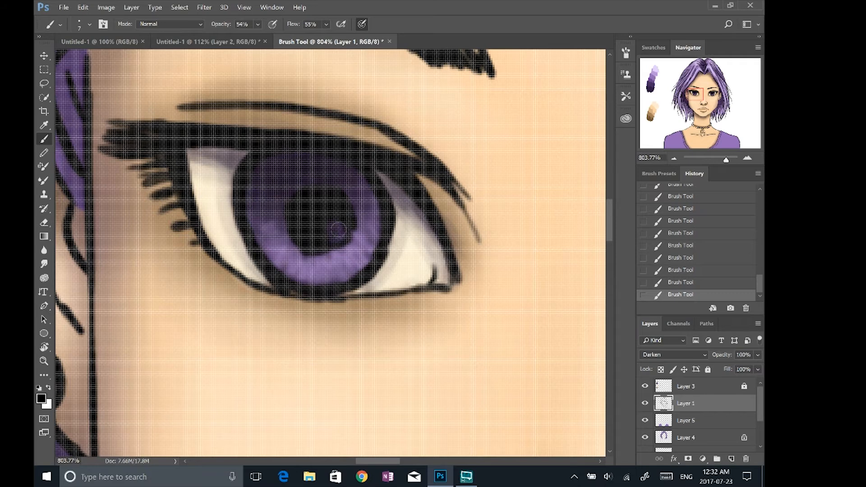
scroll(336, 220, down, 1)
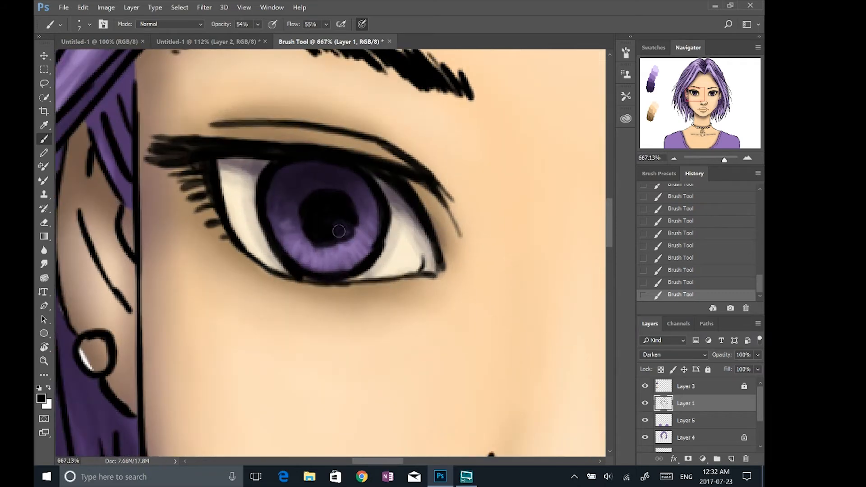
drag(343, 227, 348, 230)
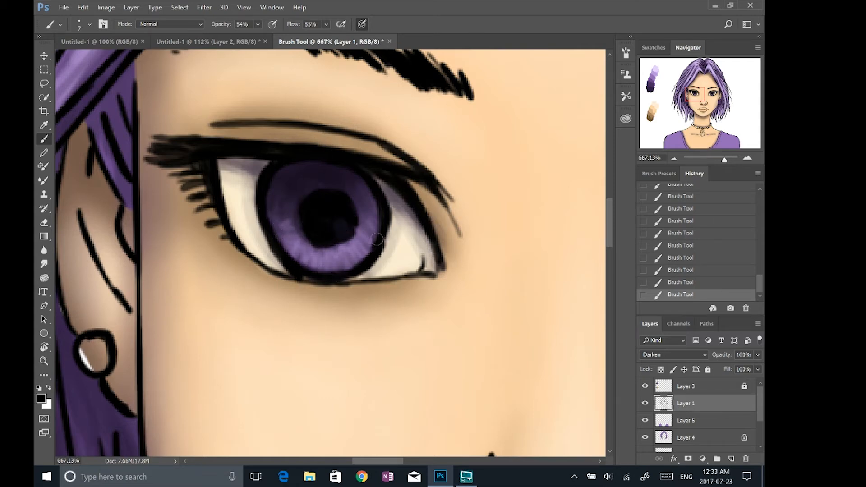
Lock Layer 1 and add a new layer directly above Layer 4 for the lip colour
scroll(431, 232, down, 2)
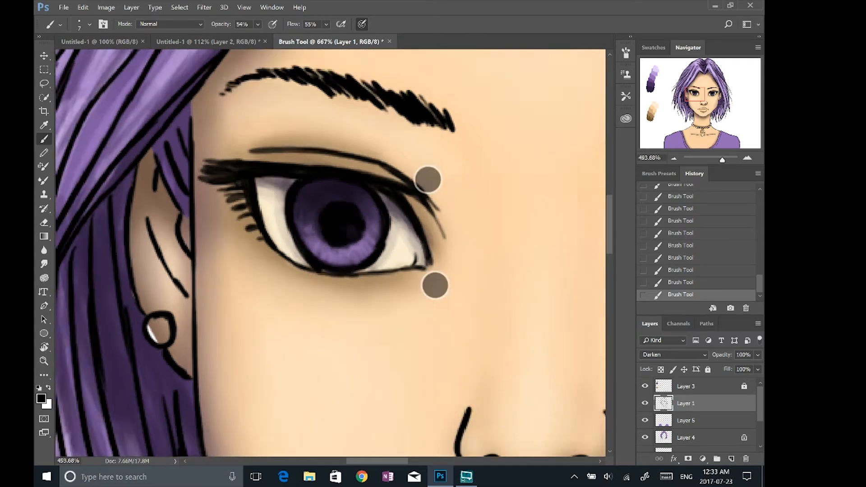
scroll(431, 232, down, 2)
scroll(534, 250, up, 1)
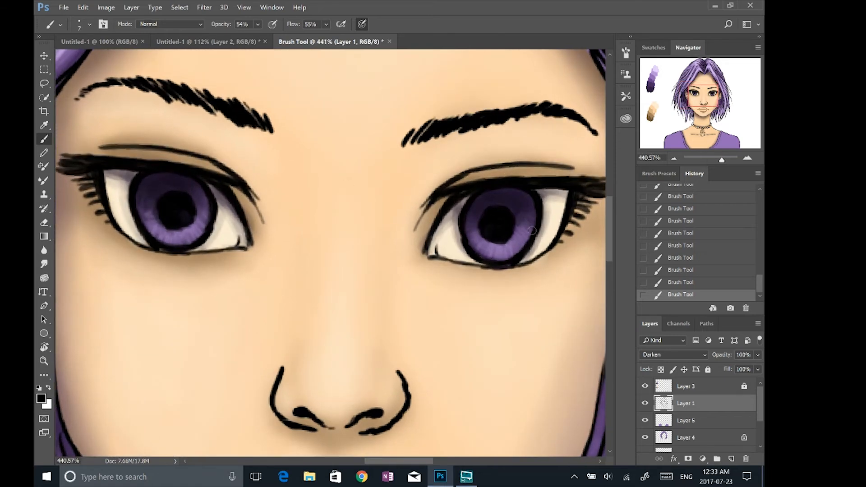
scroll(508, 229, down, 3)
scroll(508, 229, up, 1)
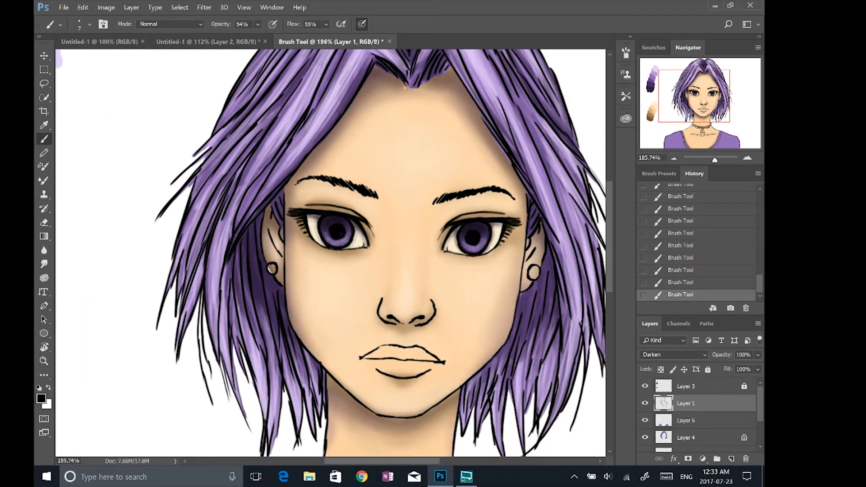
key(ctrl+slash)
drag(760, 404, 759, 417)
click(723, 411)
click(731, 459)
Set the brush to 100% opacity and 100% flow, and turn off its Transfer dynamics for flat lip colour
scroll(476, 305, up, 3)
scroll(476, 306, up, 1)
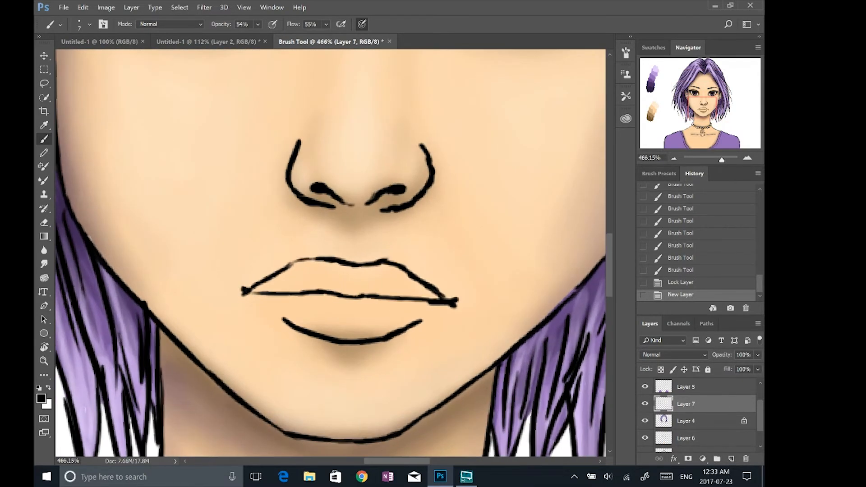
key(0)
key(shift+0)
drag(294, 297, 345, 325)
click(625, 53)
click(424, 143)
click(320, 309)
click(320, 309)
click(626, 53)
Fill the upper and lower lips with flat dark purple on Layer 7, resizing the brush to fit
mouse_move(271, 296)
mouse_down()
mouse_move(326, 322)
mouse_move(254, 294)
mouse_move(311, 325)
mouse_move(352, 334)
mouse_move(355, 321)
mouse_up()
click(89, 25)
drag(54, 53, 66, 53)
click(335, 291)
mouse_move(304, 308)
mouse_down()
mouse_move(347, 327)
mouse_move(444, 311)
mouse_move(356, 269)
mouse_move(300, 266)
mouse_move(255, 289)
mouse_up()
Resize the eraser and remove the dark purple that spills outside the lip outline
click(44, 222)
click(90, 24)
drag(110, 59, 105, 59)
click(421, 350)
mouse_move(456, 325)
mouse_down()
mouse_move(438, 342)
mouse_move(431, 338)
mouse_up()
key(ctrl+z)
mouse_move(248, 306)
mouse_down()
mouse_move(287, 321)
mouse_move(236, 323)
mouse_up()
key(ctrl+z)
mouse_move(246, 257)
mouse_down()
mouse_move(238, 263)
mouse_move(301, 261)
mouse_up()
Return to the brush and fill the remaining gaps in the dark purple lip colour
key(b)
click(307, 287)
drag(301, 281, 308, 280)
click(355, 284)
Sample the medium purple from the hair swatches and turn on the brush's Transfer dynamics
scroll(484, 261, down, 5)
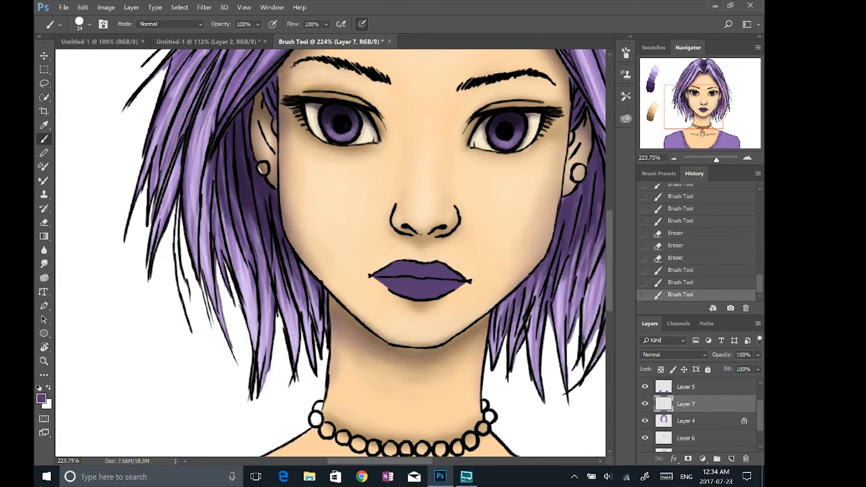
scroll(449, 272, down, 3)
scroll(449, 272, up, 2)
alt+click(141, 99)
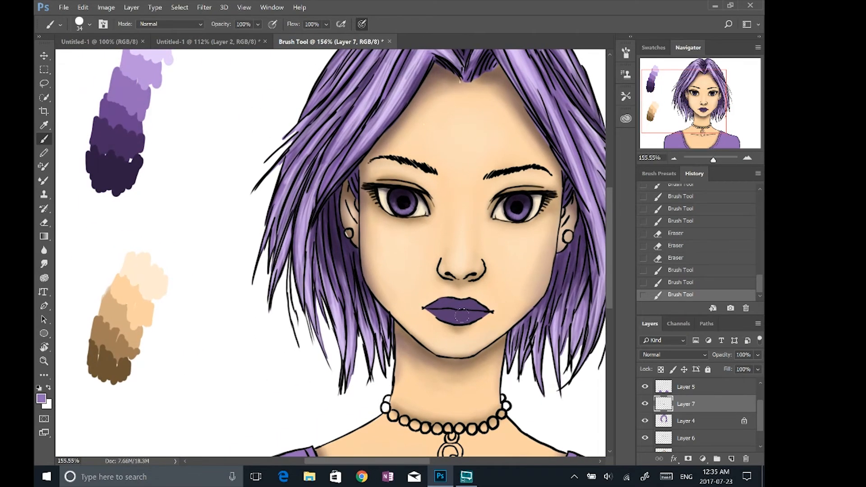
key(F5)
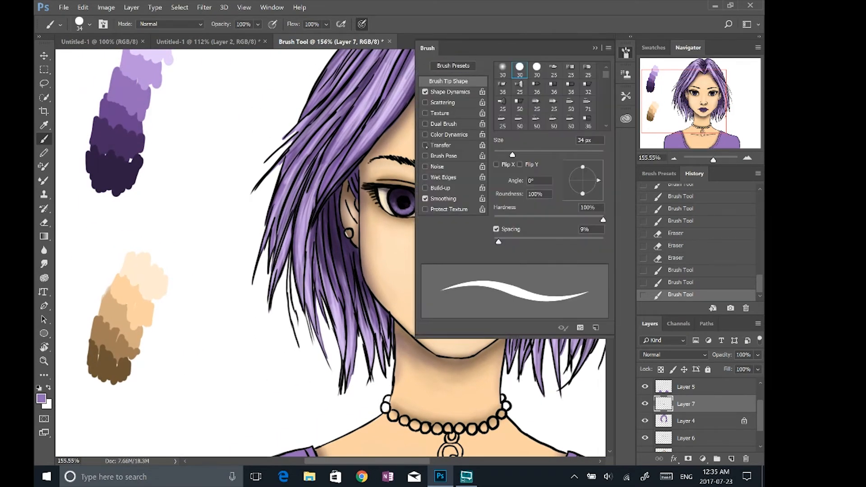
click(425, 145)
click(90, 25)
click(595, 47)
click(594, 48)
scroll(450, 288, up, 5)
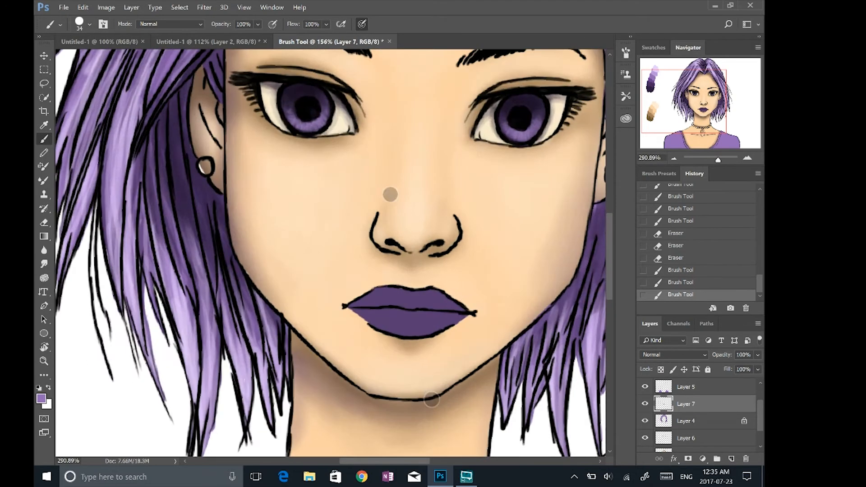
Paint medium purple over the middle of the lower and upper lips, leaving darker edges
mouse_move(327, 331)
mouse_down()
mouse_move(369, 343)
mouse_move(322, 325)
mouse_move(405, 339)
mouse_move(370, 344)
mouse_up()
mouse_move(372, 344)
mouse_down()
mouse_move(416, 338)
mouse_move(378, 342)
mouse_up()
drag(381, 343, 430, 335)
mouse_move(318, 328)
mouse_down()
mouse_move(376, 343)
mouse_move(399, 336)
mouse_move(334, 328)
mouse_move(390, 345)
mouse_move(311, 325)
mouse_move(375, 348)
mouse_move(426, 345)
mouse_up()
mouse_move(332, 307)
mouse_down()
mouse_move(377, 306)
mouse_move(343, 303)
mouse_move(425, 312)
mouse_move(318, 308)
mouse_up()
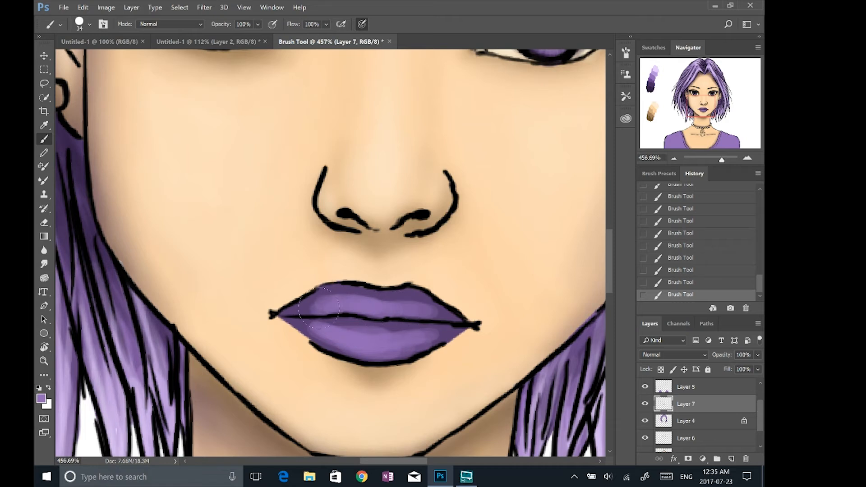
drag(376, 304, 413, 296)
Sample a dark purple from the hair and shade the lower lip just beneath the mouth line
alt+click(106, 269)
mouse_move(316, 316)
mouse_down()
mouse_move(390, 324)
mouse_move(365, 322)
mouse_up()
alt+click(318, 307)
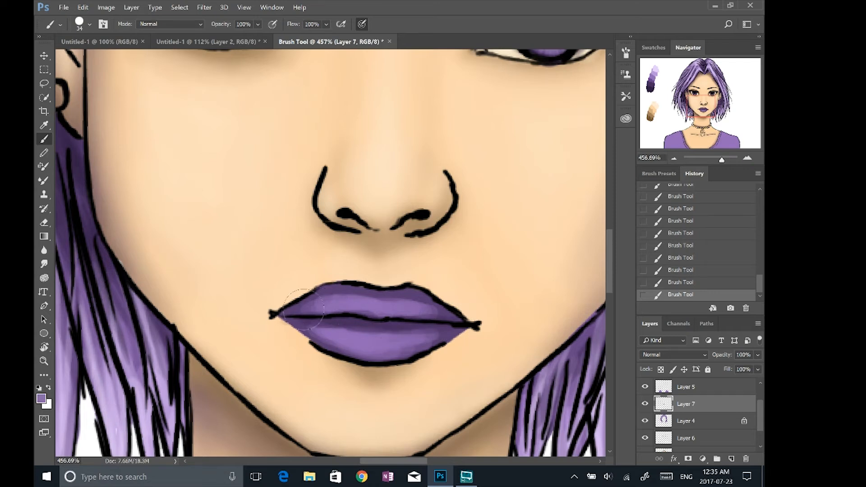
Reduce the brush to 29 px and 55% opacity, and blend the lower lip's shading with purples sampled from it
click(89, 24)
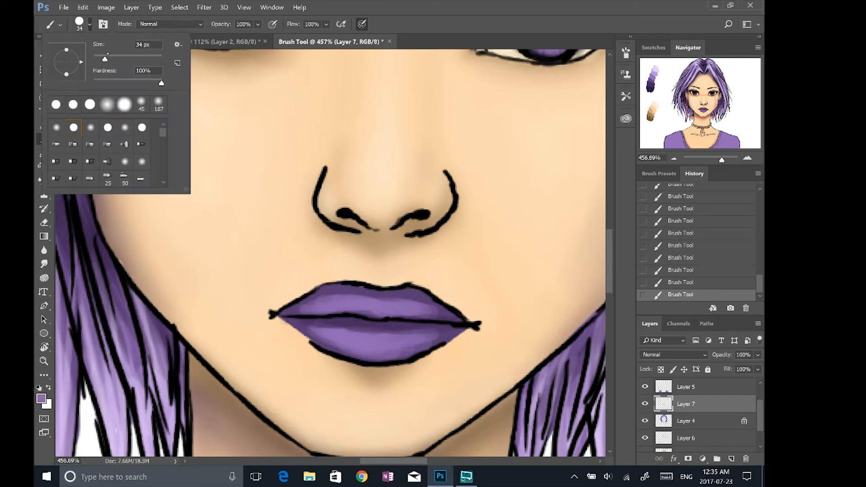
key(Return)
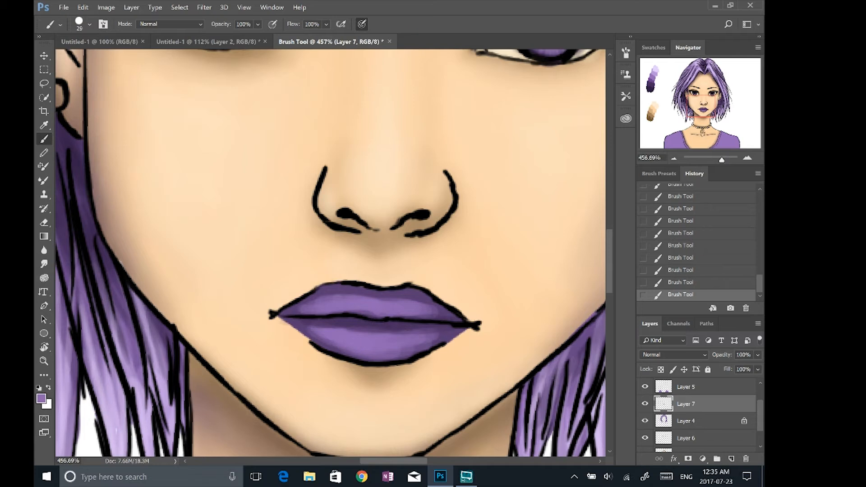
click(257, 24)
key(Return)
alt+click(375, 324)
alt+click(383, 343)
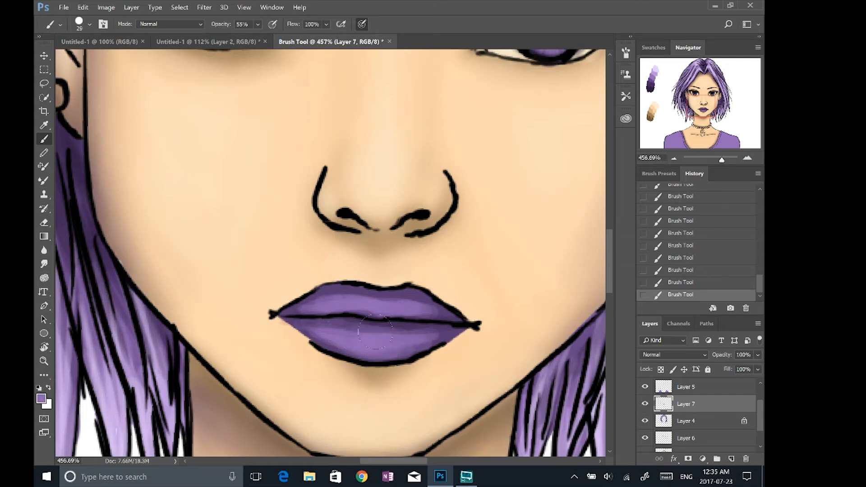
scroll(455, 309, down, 1)
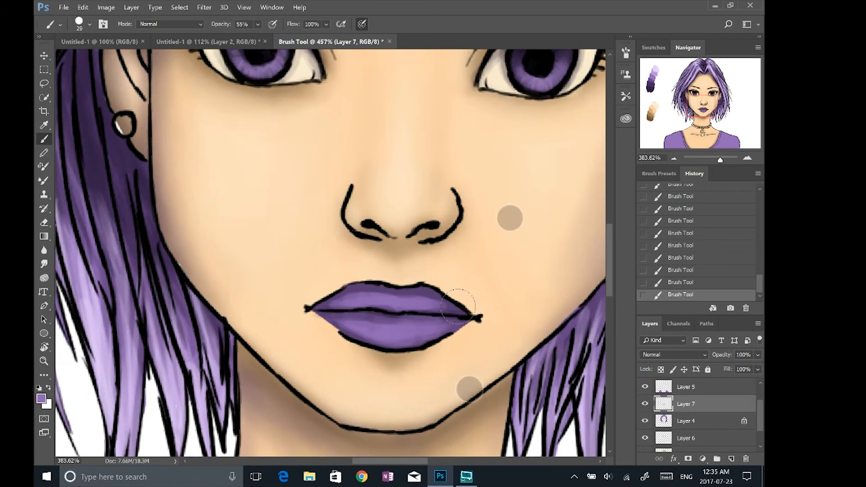
Sample dark and medium purples from the lips and smooth the shading along the mouth line and upper lip
scroll(457, 307, up, 4)
scroll(458, 306, up, 1)
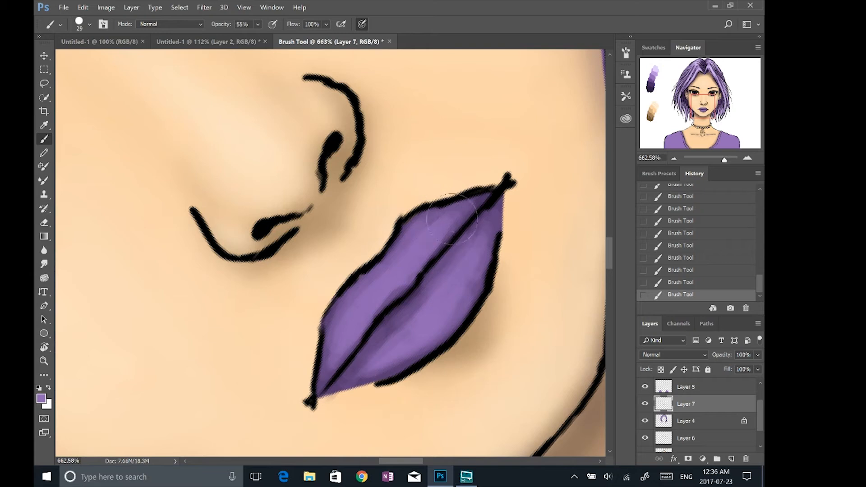
alt+click(411, 304)
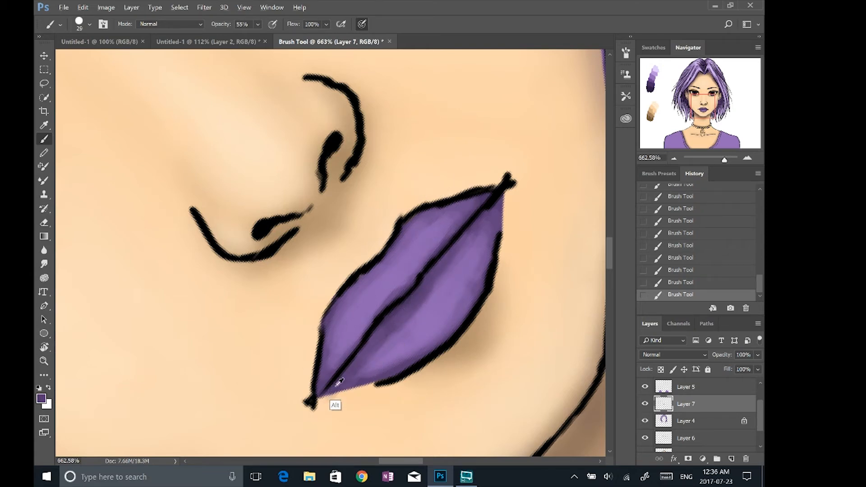
alt+click(392, 315)
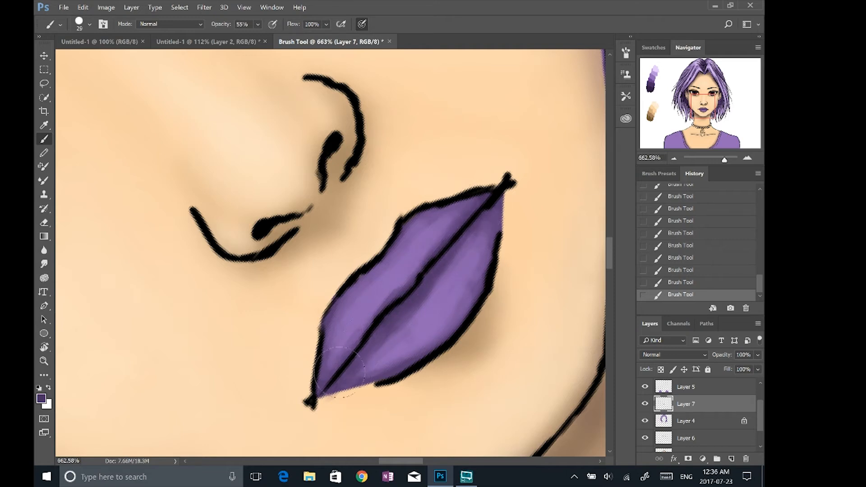
alt+click(405, 339)
drag(380, 351, 447, 271)
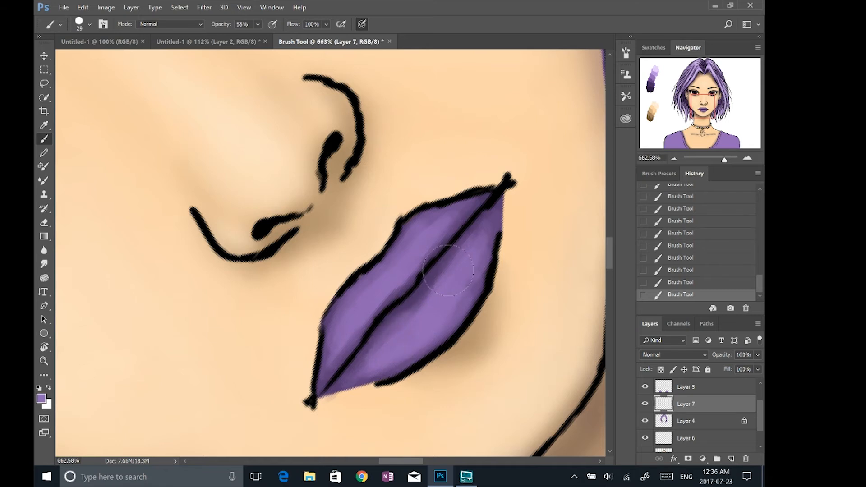
drag(401, 273, 335, 356)
drag(384, 275, 461, 209)
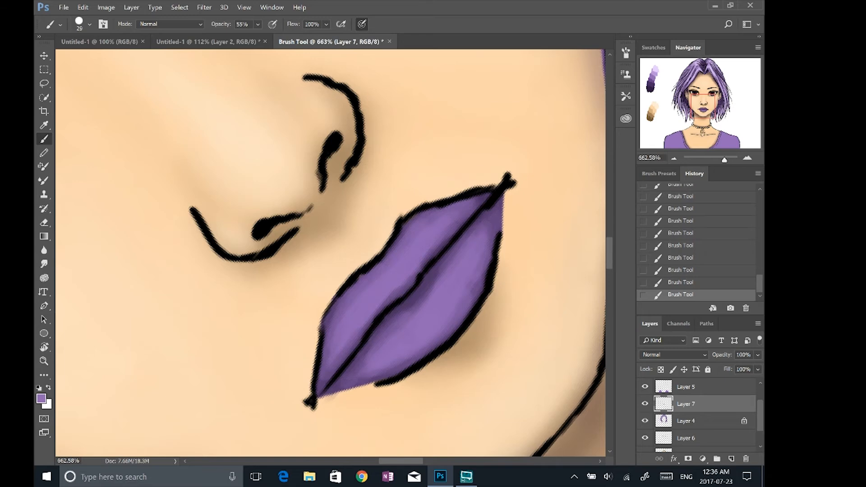
Sample the light purple from the hair swatches and paint highlights on both lips
scroll(472, 242, down, 5)
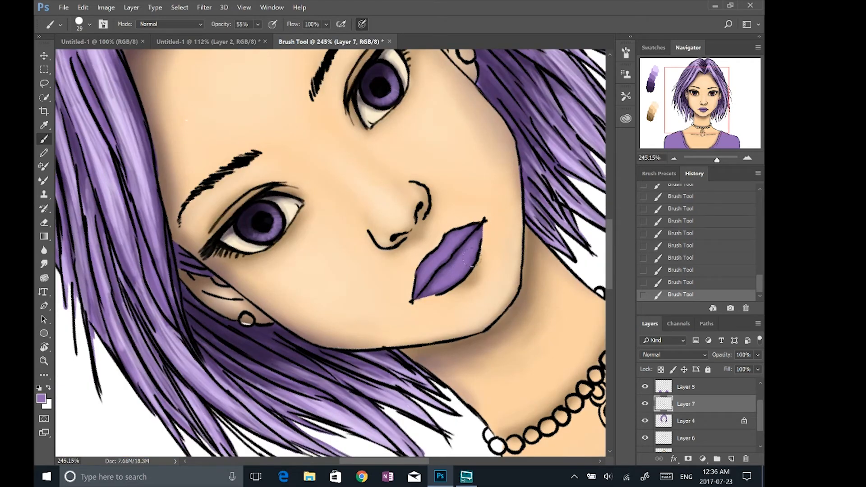
scroll(478, 241, down, 3)
alt+click(369, 356)
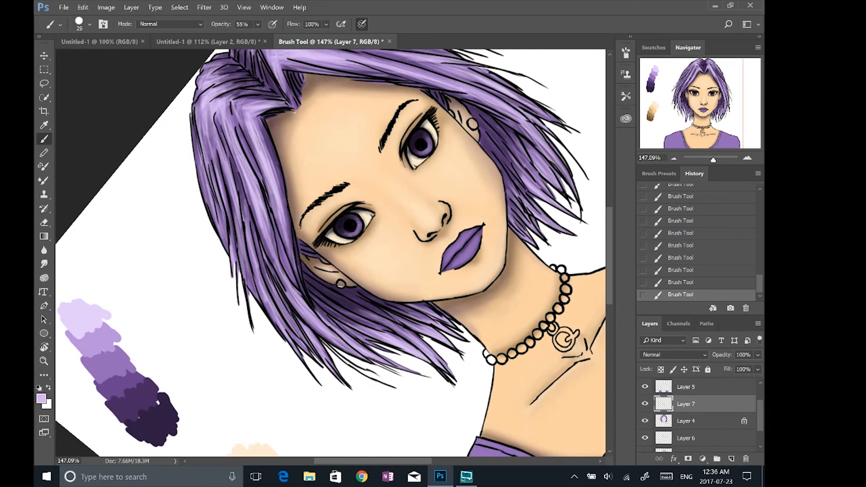
scroll(485, 236, up, 6)
mouse_move(417, 301)
mouse_down()
mouse_move(456, 250)
mouse_move(416, 304)
mouse_move(421, 296)
mouse_move(403, 305)
mouse_move(465, 237)
mouse_move(419, 244)
mouse_move(422, 235)
mouse_move(378, 283)
mouse_move(413, 249)
mouse_up()
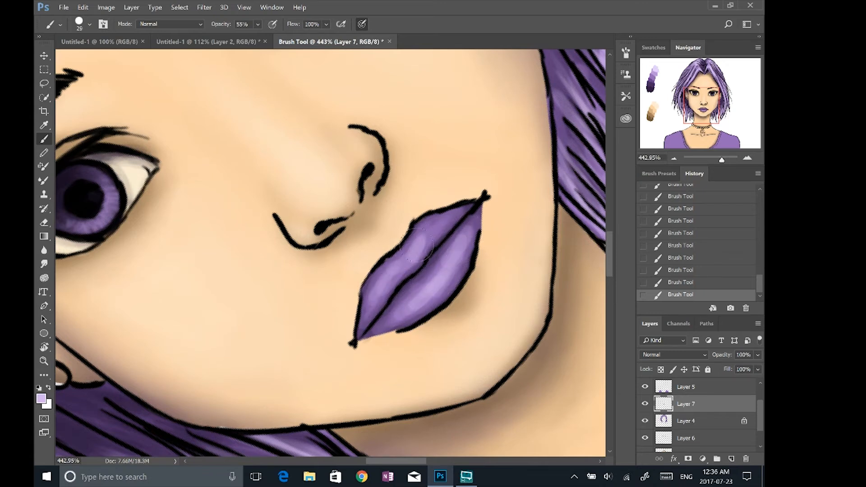
Sample a darker lip purple, lower the brush hardness, and soften the edges of the lower lip's highlight
scroll(501, 234, up, 3)
alt+click(467, 293)
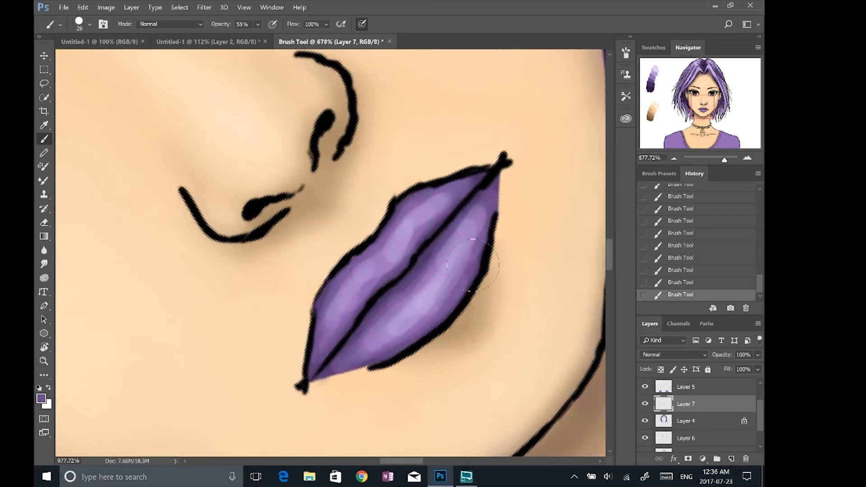
click(89, 23)
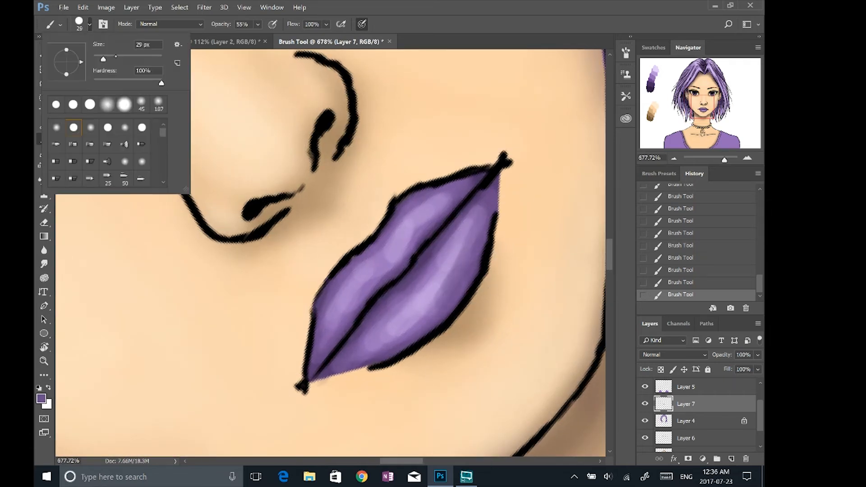
click(114, 82)
click(479, 240)
mouse_move(458, 256)
mouse_down()
mouse_move(429, 296)
mouse_move(443, 278)
mouse_move(428, 296)
mouse_up()
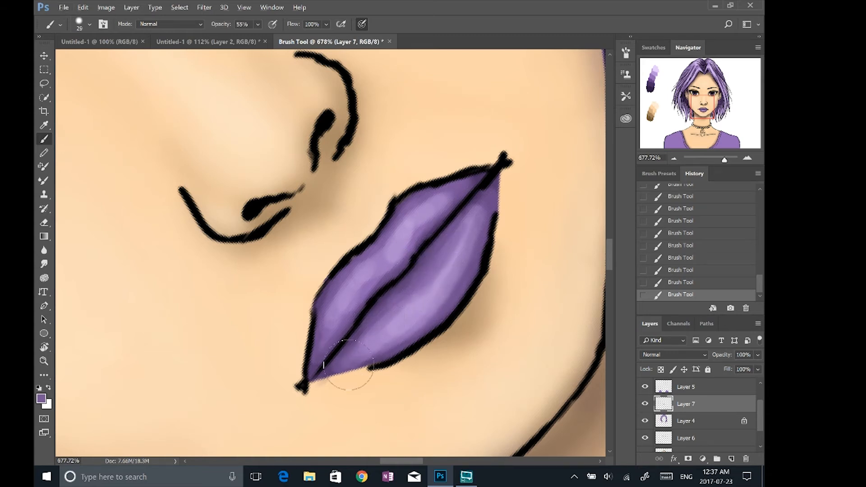
key(alt)
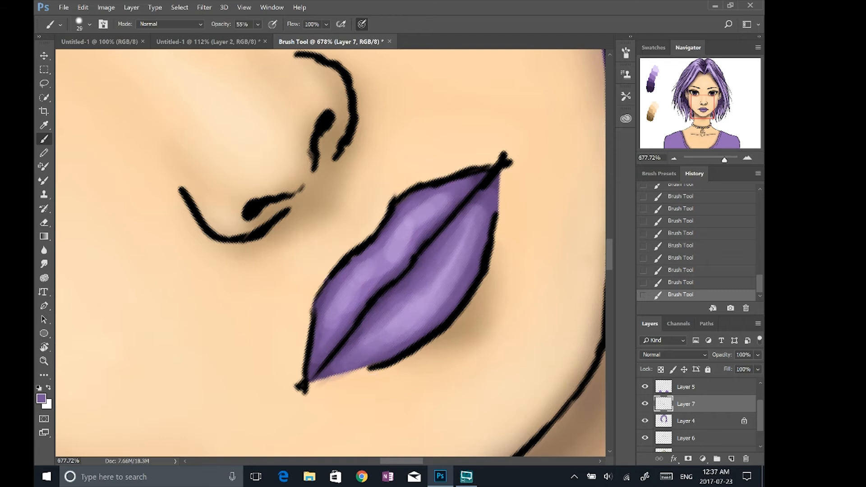
Blend the lower lip's highlight into its shading with light and medium purples sampled from the lip
alt+click(453, 260)
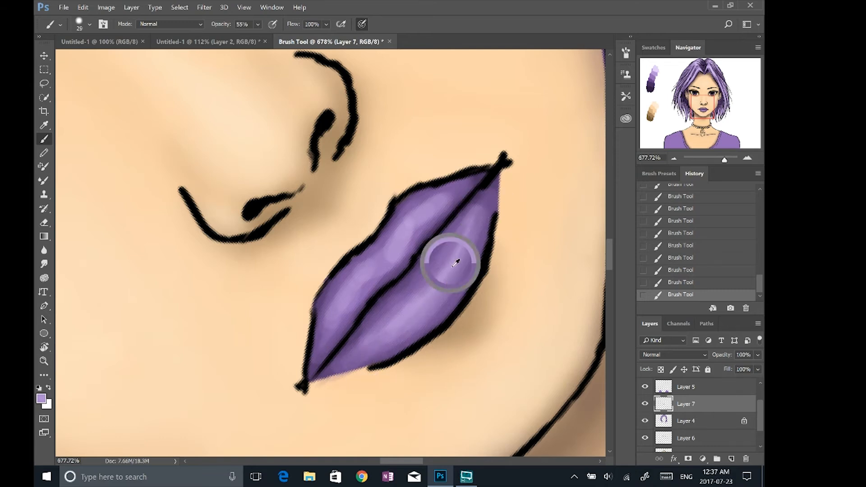
mouse_move(479, 212)
mouse_down()
mouse_move(475, 252)
mouse_move(464, 303)
mouse_up()
alt+click(472, 267)
alt+click(481, 240)
drag(474, 227, 419, 306)
alt+click(407, 308)
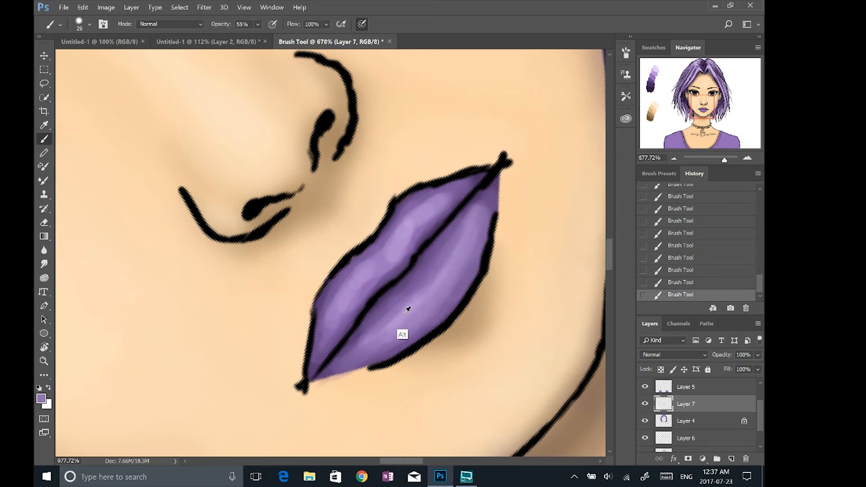
Smooth the highlights along the upper lip with purples sampled from the surrounding lip colour
alt+click(352, 287)
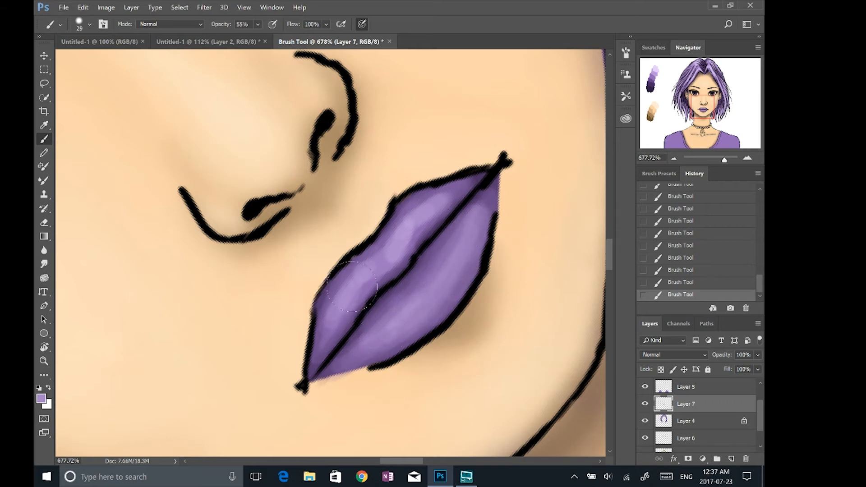
alt+click(421, 232)
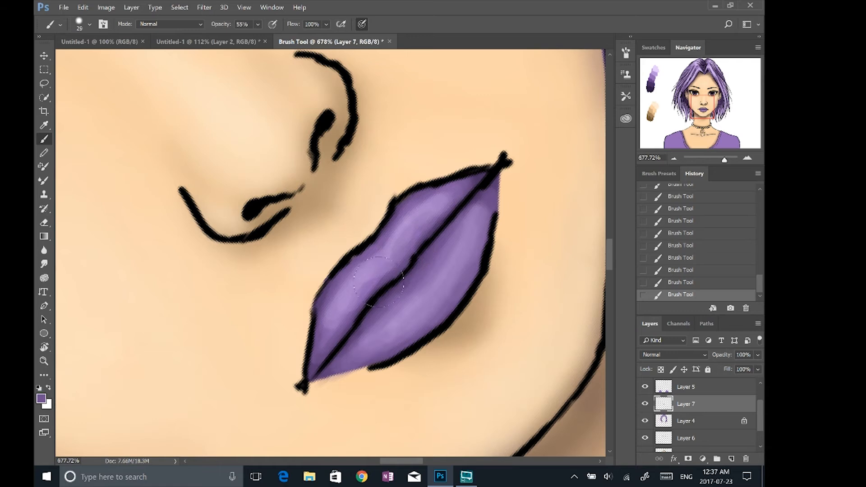
alt+click(367, 300)
alt+click(441, 199)
drag(476, 183, 464, 184)
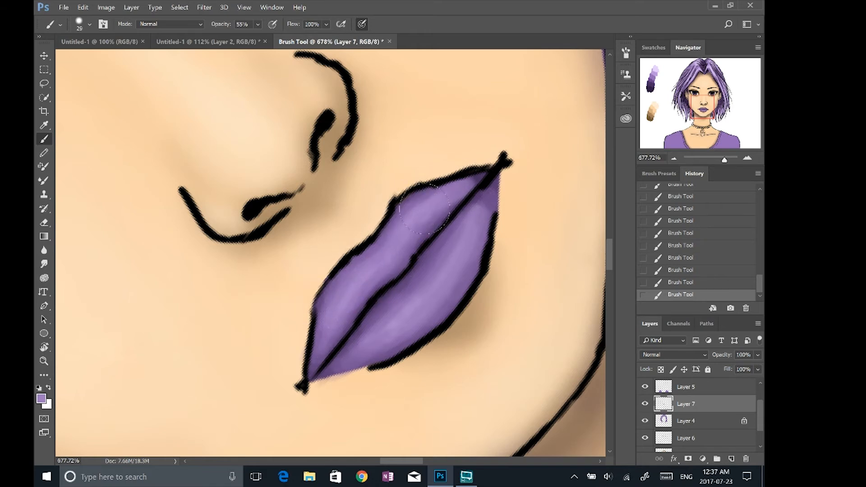
Sample darker purples from the lips and blend the shading at the corner of the mouth and lower lip
alt+click(495, 189)
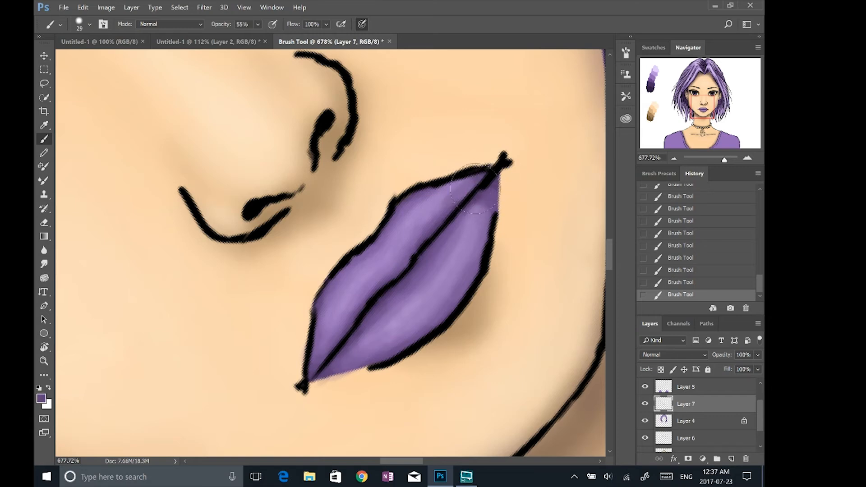
scroll(487, 226, down, 4)
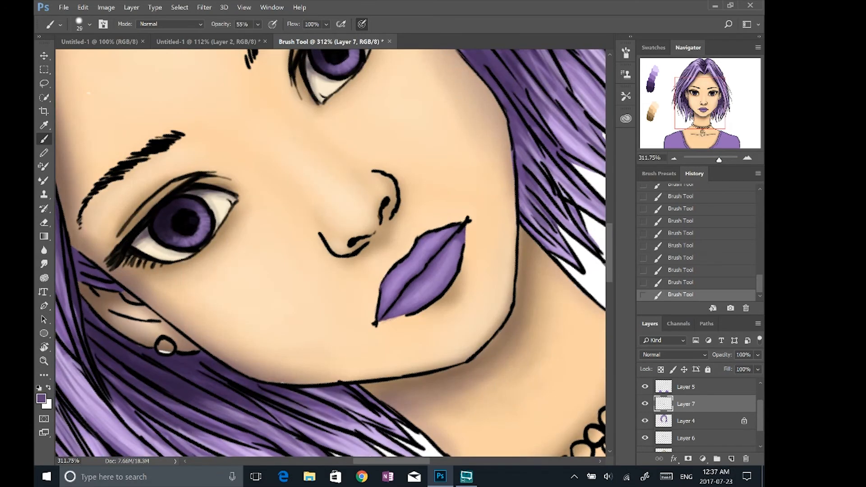
click(44, 112)
click(43, 139)
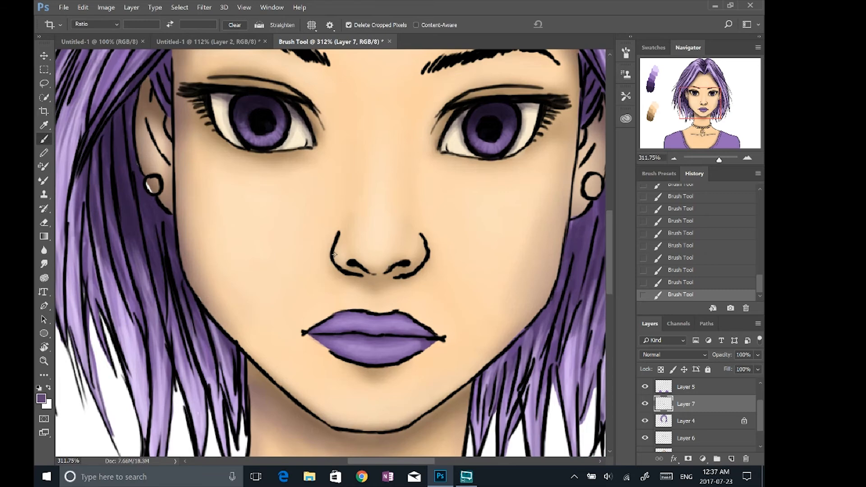
scroll(482, 324, down, 2)
scroll(455, 352, up, 5)
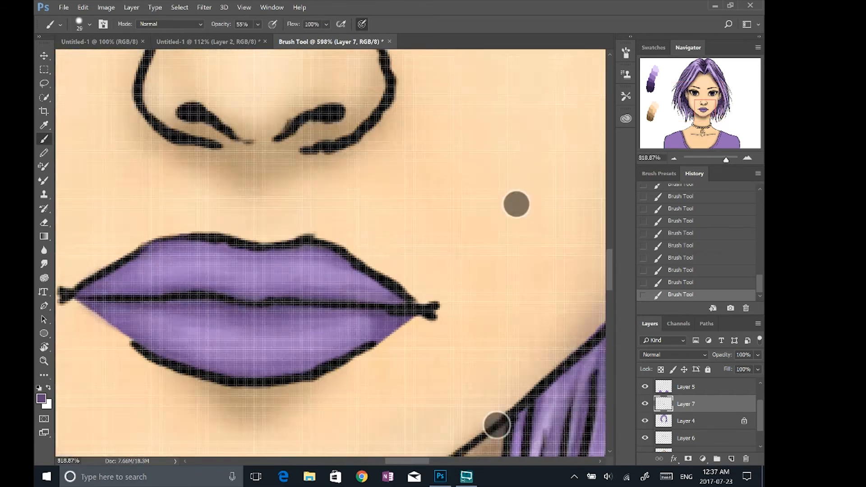
alt+click(372, 334)
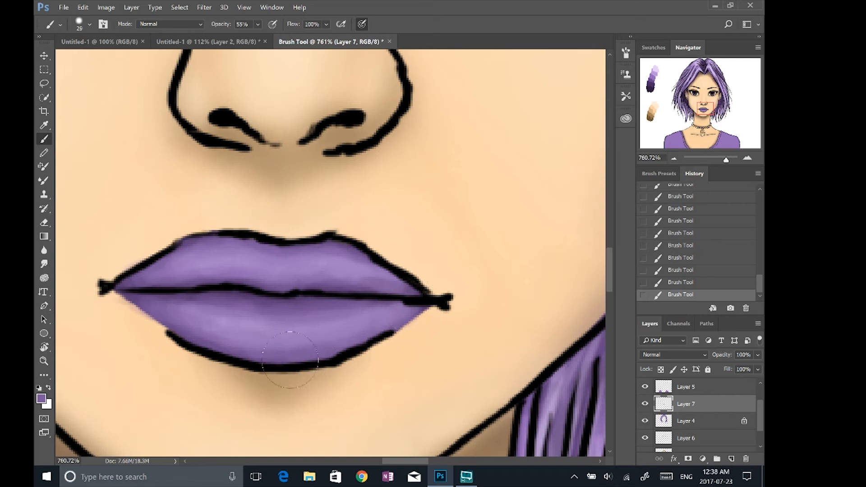
scroll(474, 296, down, 1)
scroll(474, 296, down, 6)
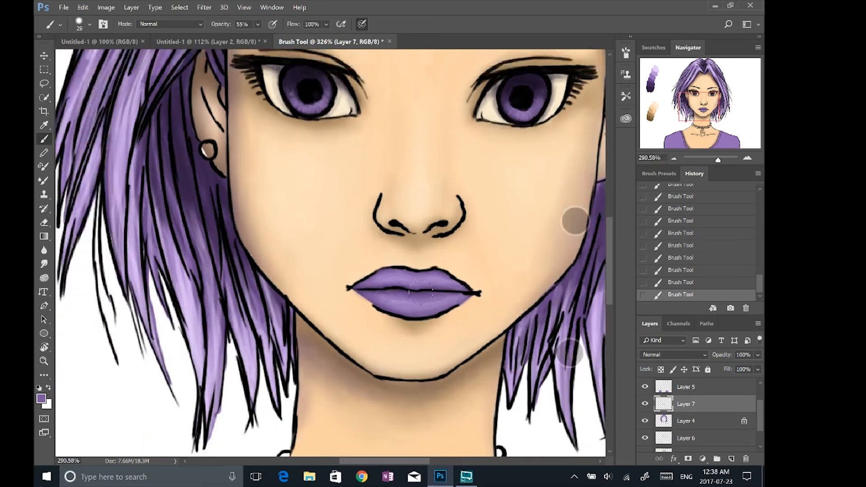
scroll(475, 296, down, 2)
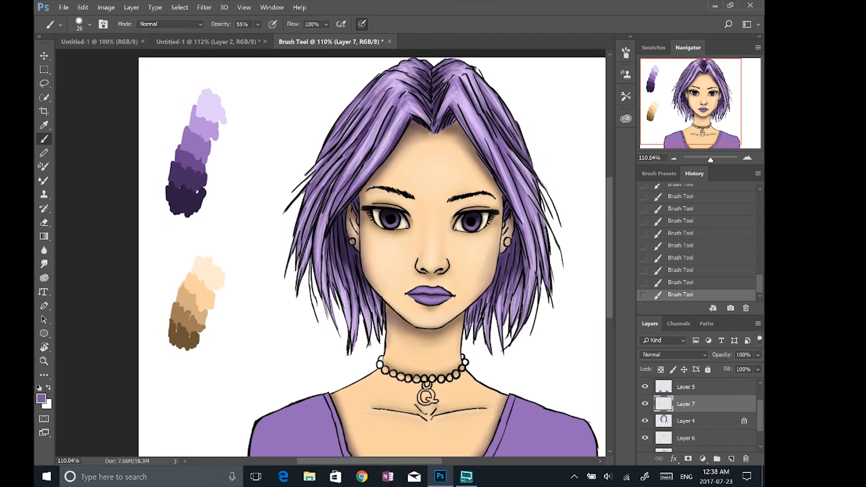
Lock the transparent pixels of the shirt's Layer 5 and shade the sleeve edge in the darkest swatch purple at 76 px
mouse_move(759, 420)
mouse_down()
mouse_move(759, 433)
mouse_move(761, 419)
mouse_up()
scroll(330, 253, down, 1)
double_click(721, 393)
click(566, 78)
alt+click(119, 187)
scroll(345, 367, up, 3)
click(89, 24)
drag(103, 60, 110, 60)
drag(227, 321, 217, 346)
key(/)
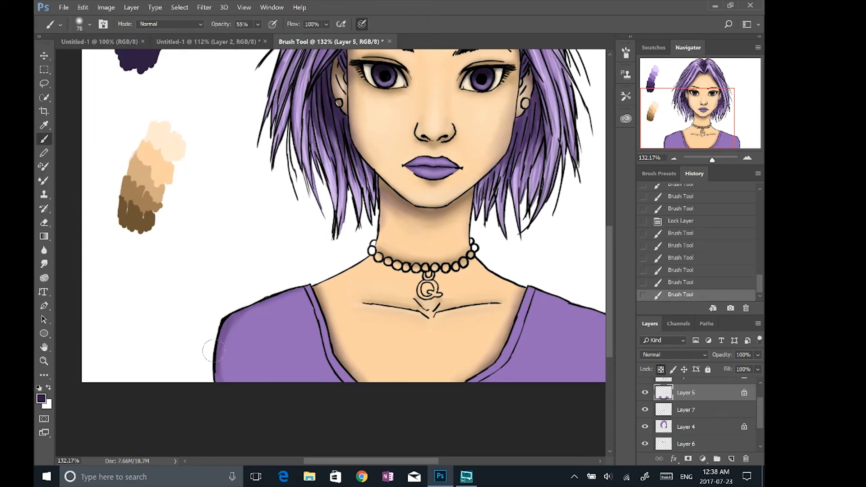
Shade the shirt along the neckline, shoulders and sleeves, blending with purples sampled from the artwork
alt+click(321, 378)
mouse_move(517, 285)
mouse_down()
mouse_move(429, 274)
mouse_move(536, 377)
mouse_up()
alt+click(419, 203)
drag(443, 288, 399, 375)
alt+click(465, 336)
drag(444, 304, 436, 334)
drag(465, 298, 521, 322)
alt+click(231, 318)
mouse_move(139, 316)
mouse_down()
mouse_move(135, 366)
mouse_move(140, 360)
mouse_up()
alt+click(149, 313)
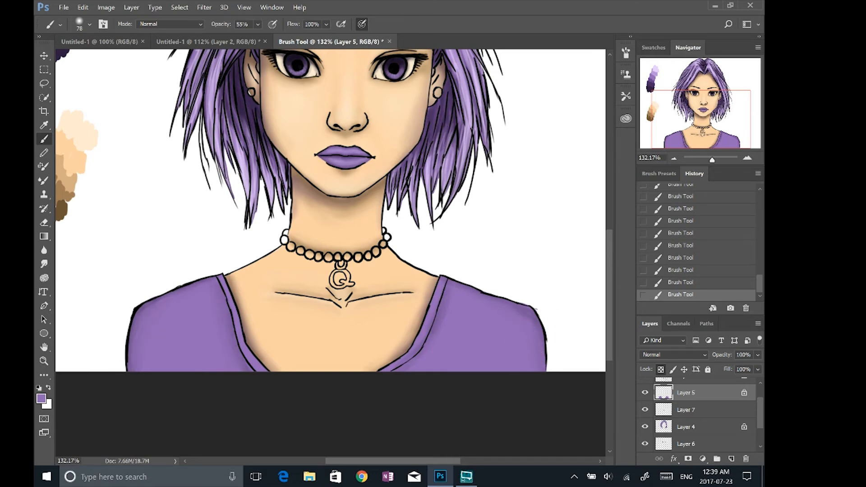
Pick a golden yellow foreground colour and set a harder 12 px brush for the earrings
scroll(450, 90, up, 10)
click(41, 399)
click(350, 207)
click(336, 91)
click(445, 84)
click(89, 24)
drag(101, 83, 178, 83)
drag(120, 58, 102, 58)
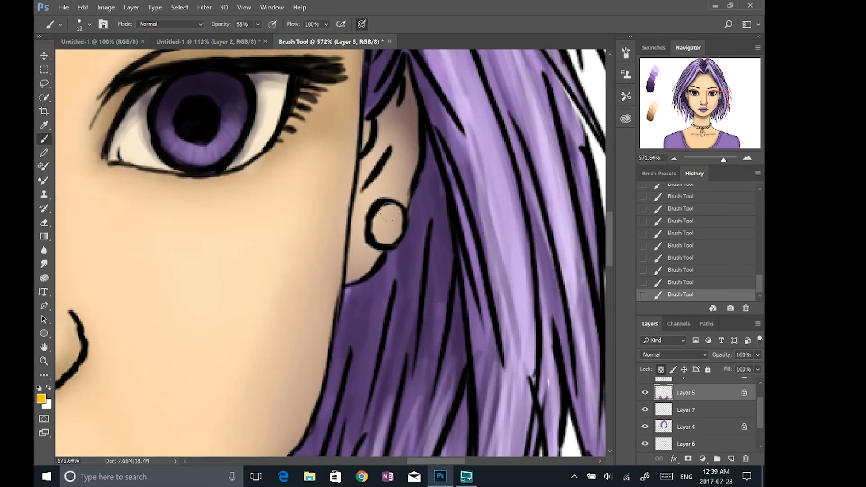
Unlock Layer 5's transparent pixels, raise the brush opacity to 100%, and fill both earrings with golden yellow
scroll(745, 399, up, 2)
click(645, 421)
click(645, 420)
click(257, 24)
drag(217, 38, 267, 37)
click(645, 420)
click(645, 421)
click(660, 370)
drag(390, 212, 399, 237)
mouse_move(388, 216)
mouse_down()
mouse_move(387, 242)
mouse_move(377, 235)
mouse_up()
scroll(482, 242, down, 8)
drag(124, 237, 126, 247)
drag(128, 237, 130, 246)
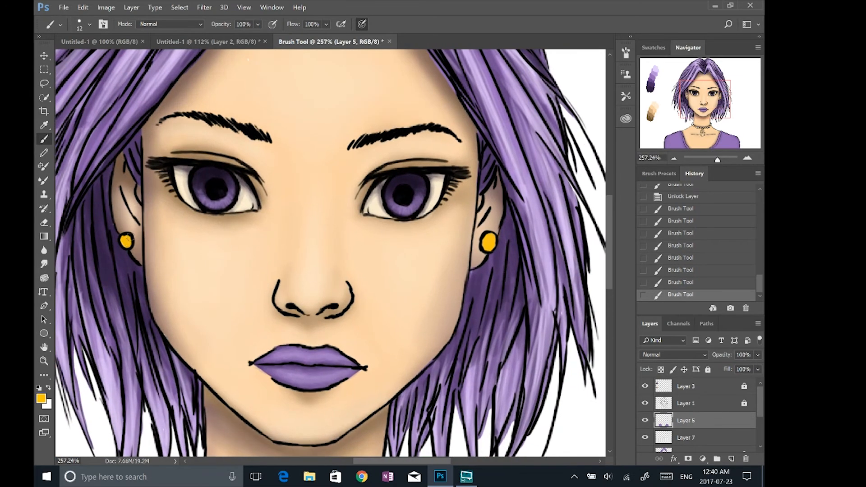
Fill the necklace beads with the golden yellow
scroll(278, 241, down, 6)
scroll(244, 365, up, 5)
drag(242, 360, 252, 385)
scroll(252, 385, up, 3)
drag(230, 337, 293, 347)
scroll(356, 401, up, 5)
drag(309, 342, 331, 347)
drag(352, 341, 376, 346)
drag(409, 287, 399, 300)
drag(436, 265, 435, 283)
drag(478, 210, 481, 224)
drag(468, 184, 467, 196)
Pick a lighter yellow and paint lighter areas on the necklace beads and an earring
click(41, 399)
click(298, 95)
click(442, 85)
drag(436, 269, 438, 282)
scroll(480, 233, down, 4)
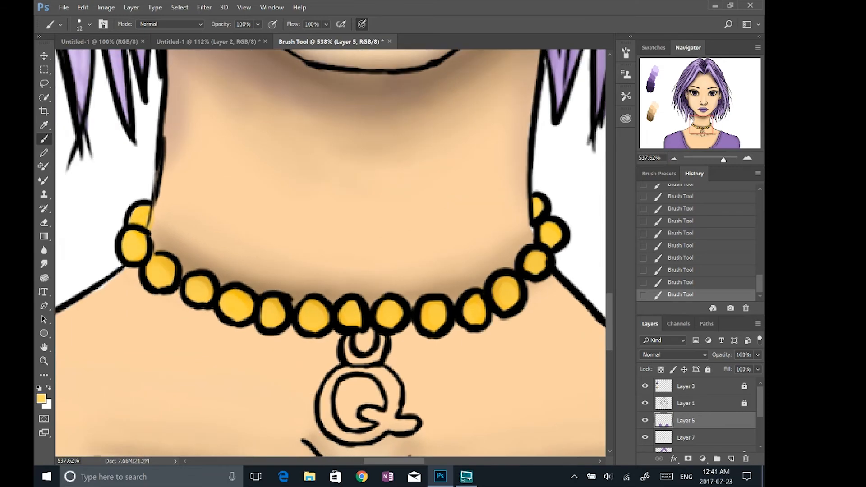
drag(361, 226, 284, 405)
drag(65, 210, 69, 220)
Pick a pale yellow and dab highlights onto the necklace beads
click(41, 398)
click(253, 87)
click(442, 85)
drag(359, 410, 385, 279)
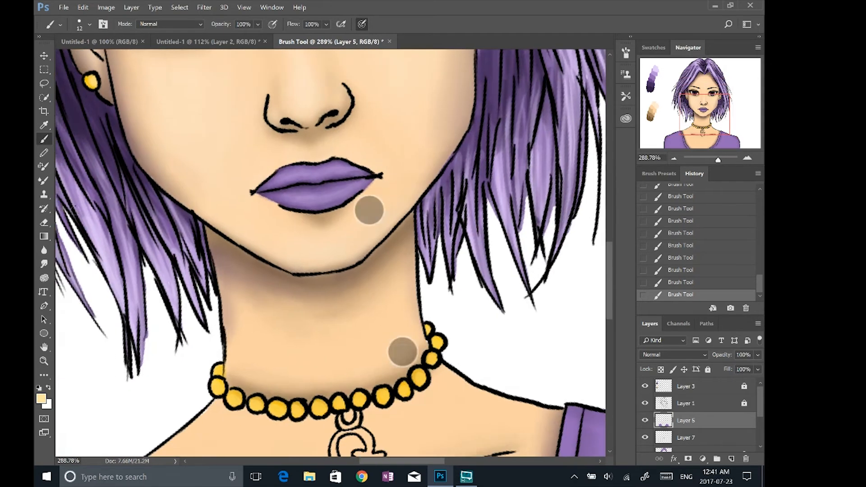
scroll(385, 280, up, 3)
drag(198, 286, 209, 281)
drag(203, 262, 210, 253)
drag(231, 295, 227, 302)
drag(256, 304, 262, 308)
drag(289, 307, 322, 317)
drag(347, 308, 352, 314)
drag(440, 292, 443, 298)
drag(493, 266, 495, 273)
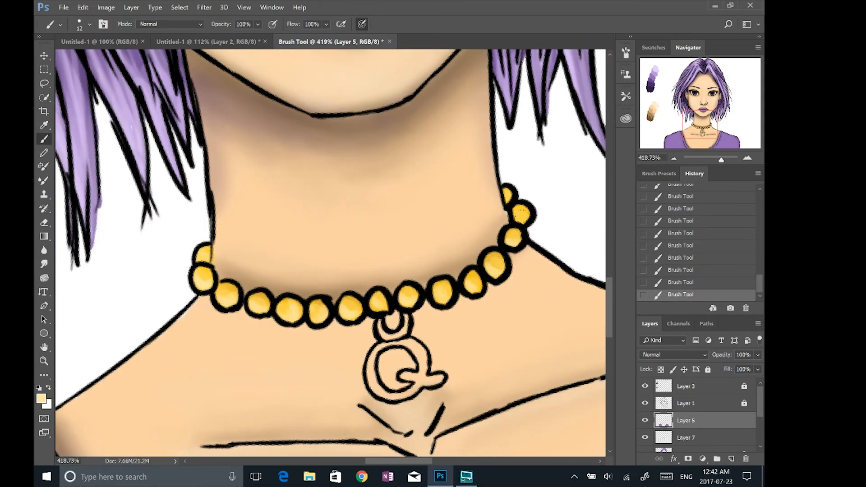
Sample the darkest purple from the hair swatches, adjust the brush settings, and fill the Q pendant
scroll(483, 259, down, 3)
scroll(523, 255, down, 6)
scroll(508, 330, up, 2)
scroll(508, 331, down, 2)
alt+click(120, 185)
scroll(332, 397, up, 8)
mouse_move(323, 265)
mouse_down()
mouse_move(324, 306)
mouse_move(373, 302)
mouse_up()
click(625, 53)
click(425, 145)
click(625, 53)
drag(320, 270, 342, 254)
mouse_move(353, 292)
mouse_down()
mouse_move(378, 307)
mouse_move(394, 301)
mouse_up()
mouse_move(377, 292)
mouse_down()
mouse_move(346, 254)
mouse_move(370, 231)
mouse_move(352, 247)
mouse_up()
Paint the pendant's loop with yellow sampled from the beads, and resample the pendant's purple
alt+click(376, 209)
mouse_move(352, 247)
mouse_down()
mouse_move(371, 231)
mouse_move(348, 246)
mouse_up()
alt+click(376, 203)
alt+click(320, 294)
click(625, 53)
click(425, 145)
click(625, 52)
Pick a medium purple and paint lighter shading along the curves of the Q pendant
click(41, 399)
click(267, 159)
click(452, 78)
drag(353, 292, 367, 290)
mouse_move(377, 261)
mouse_down()
mouse_move(371, 288)
mouse_move(393, 302)
mouse_up()
drag(376, 274, 363, 254)
drag(323, 299, 366, 308)
Pick a bright light purple and add highlight strokes to the Q pendant
click(41, 398)
click(266, 82)
click(452, 78)
drag(321, 271, 354, 310)
drag(355, 292, 370, 289)
drag(379, 278, 368, 257)
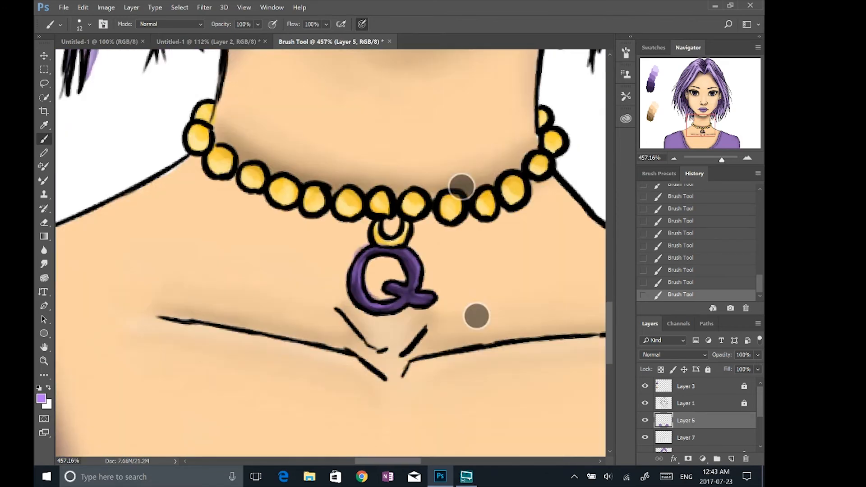
Erase the stray paint around the Q pendant with a 10 px eraser and return to the Brush tool
scroll(467, 252, up, 4)
click(44, 222)
click(89, 25)
drag(106, 59, 94, 58)
drag(342, 221, 324, 243)
click(688, 275)
drag(423, 271, 431, 290)
scroll(499, 266, down, 1)
scroll(500, 266, down, 10)
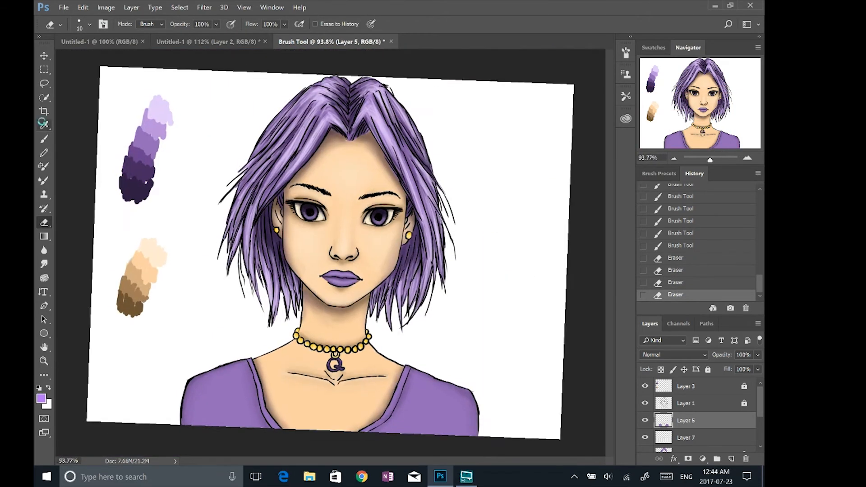
click(44, 139)
scroll(399, 341, up, 5)
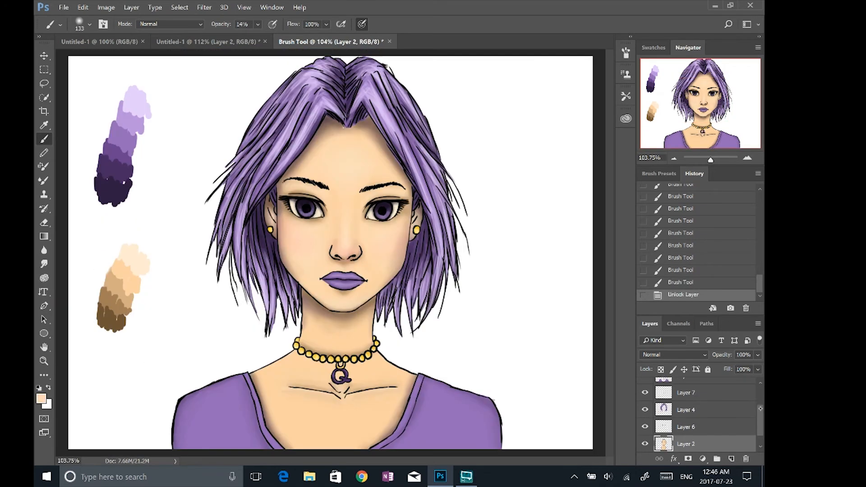
Merge Layer 5 down into Layer 7, and merge the result into Layer 4
drag(760, 409, 760, 397)
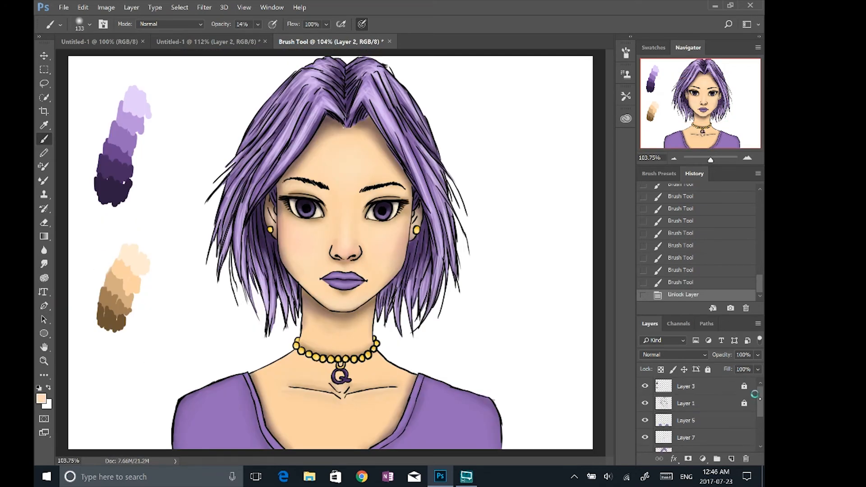
scroll(722, 404, down, 1)
drag(760, 418, 761, 416)
click(645, 417)
click(645, 417)
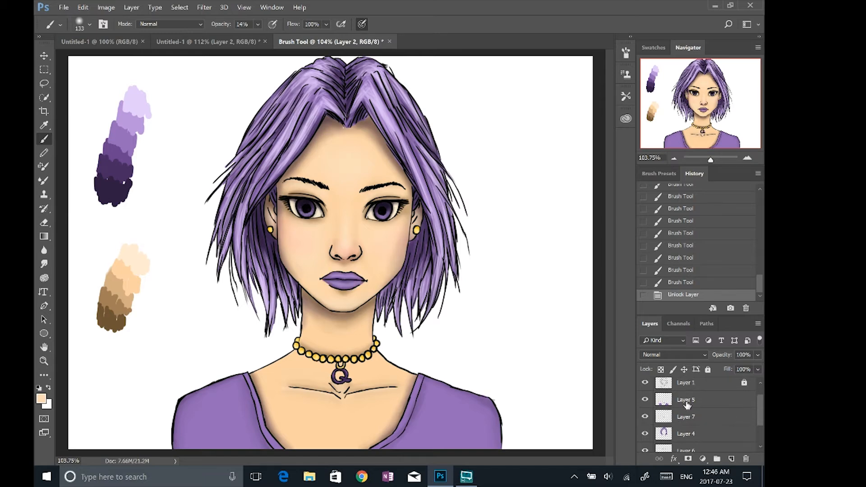
click(706, 403)
right_click(709, 400)
click(700, 401)
right_click(700, 405)
click(582, 354)
Check what Layer 4 contains by toggling its visibility, and merge it down into Layer 6
click(645, 400)
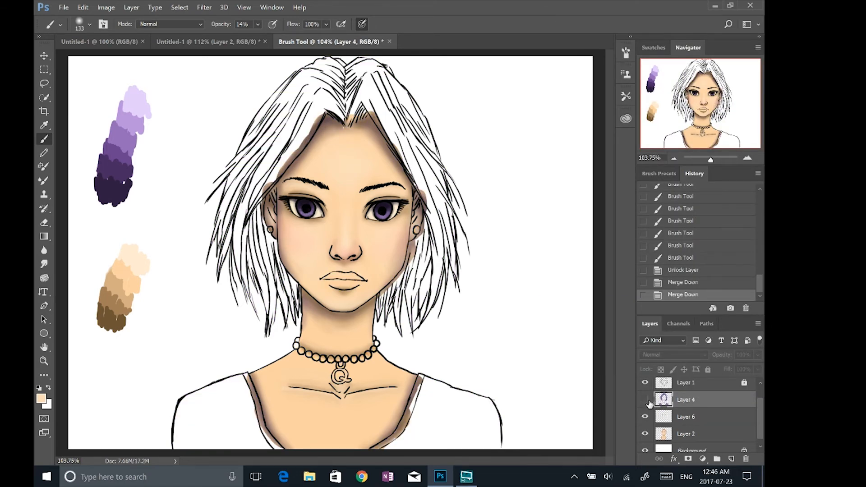
click(645, 400)
right_click(697, 405)
click(566, 304)
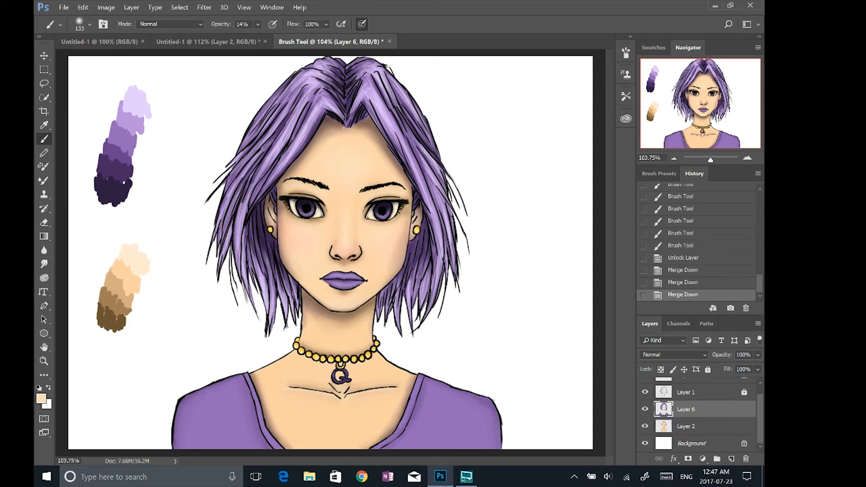
Add a new layer above Layer 6, clip it to that layer, and set its blending mode to Overlay
click(731, 458)
right_click(713, 413)
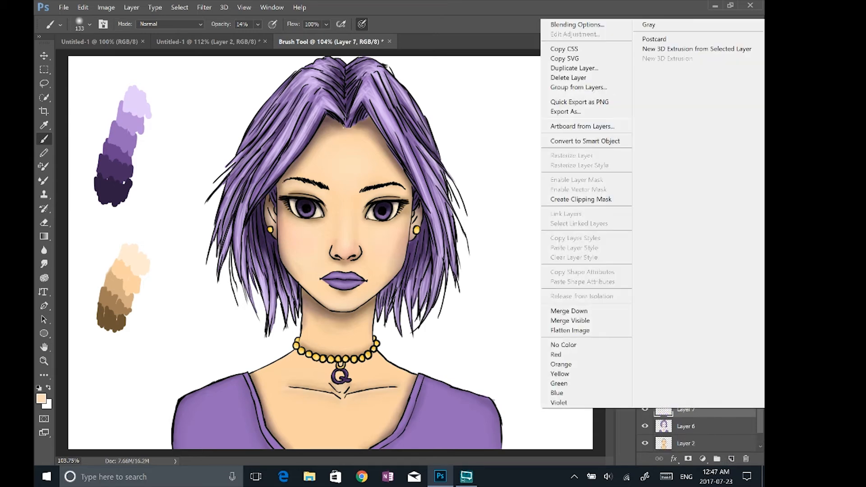
click(600, 199)
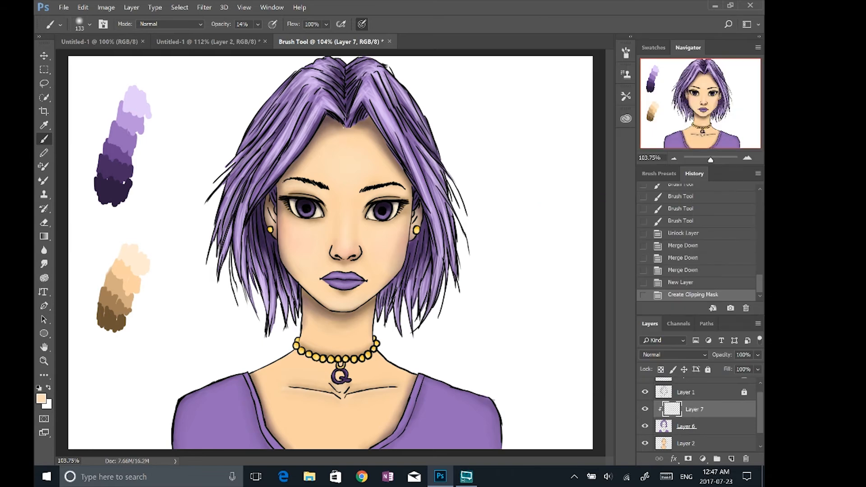
click(672, 354)
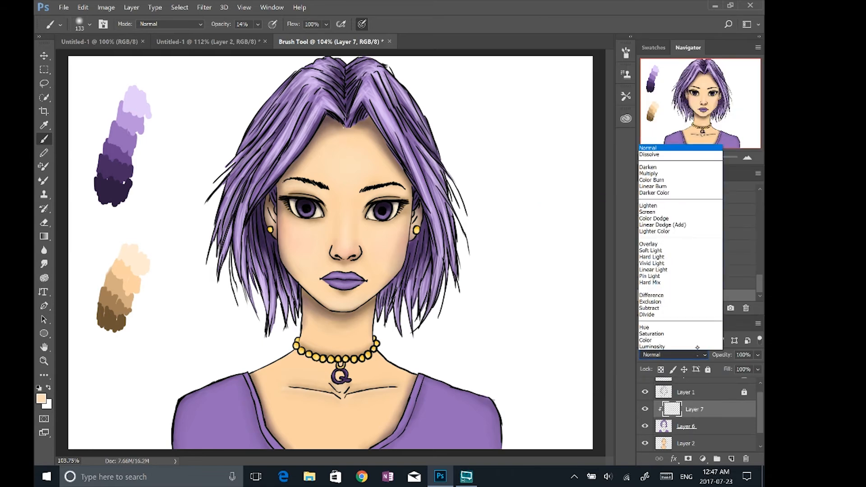
click(655, 244)
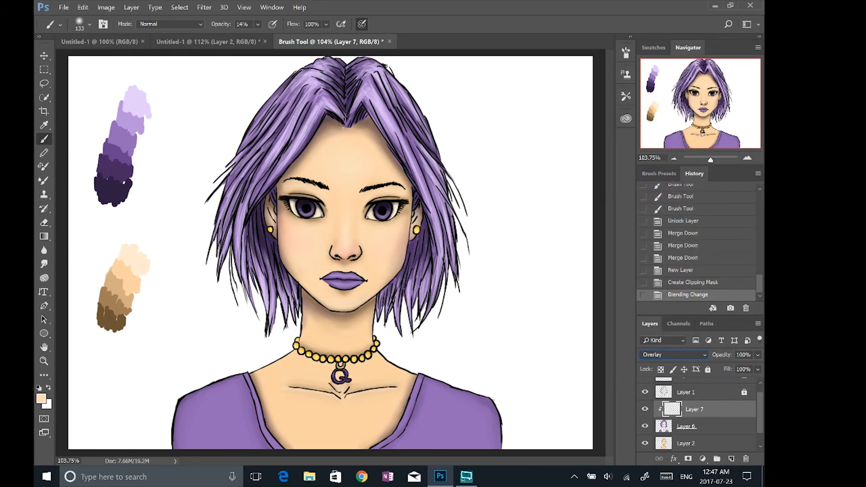
Sample the darkest purple, set the brush opacity to 66%, and darken the hair beside the face, neck and centre parting
alt+click(113, 198)
click(258, 24)
click(545, 154)
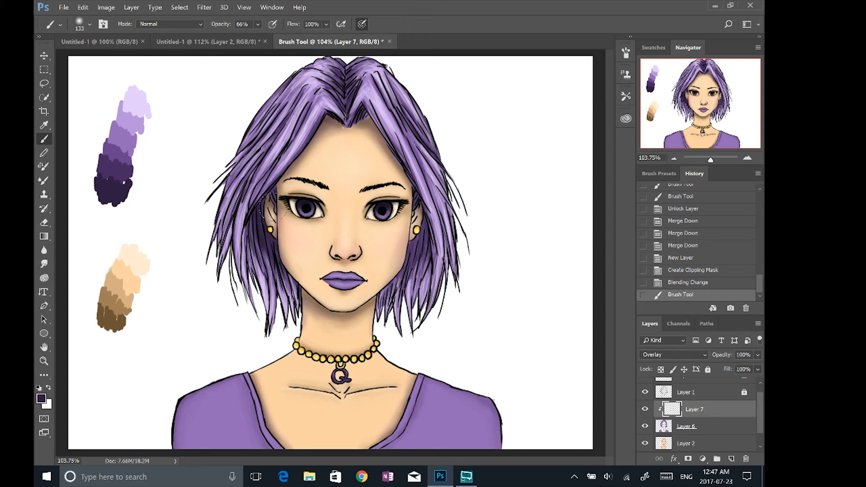
mouse_move(268, 201)
mouse_down()
mouse_move(266, 246)
mouse_move(280, 275)
mouse_up()
drag(275, 275, 284, 280)
drag(266, 180, 277, 203)
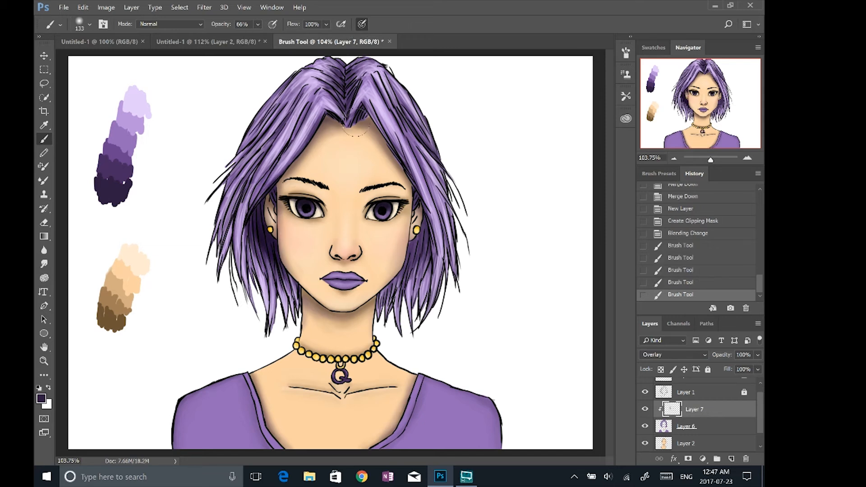
drag(349, 122, 374, 103)
drag(357, 118, 367, 111)
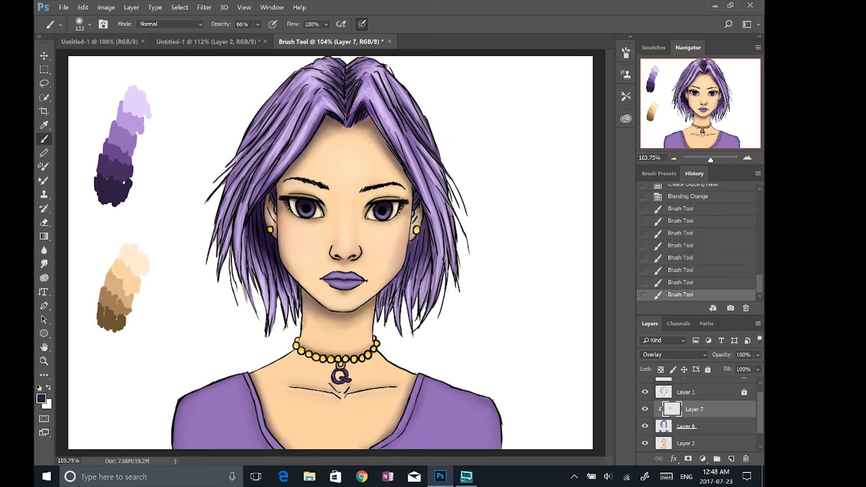
mouse_move(420, 189)
mouse_down()
mouse_move(426, 216)
mouse_move(415, 279)
mouse_up()
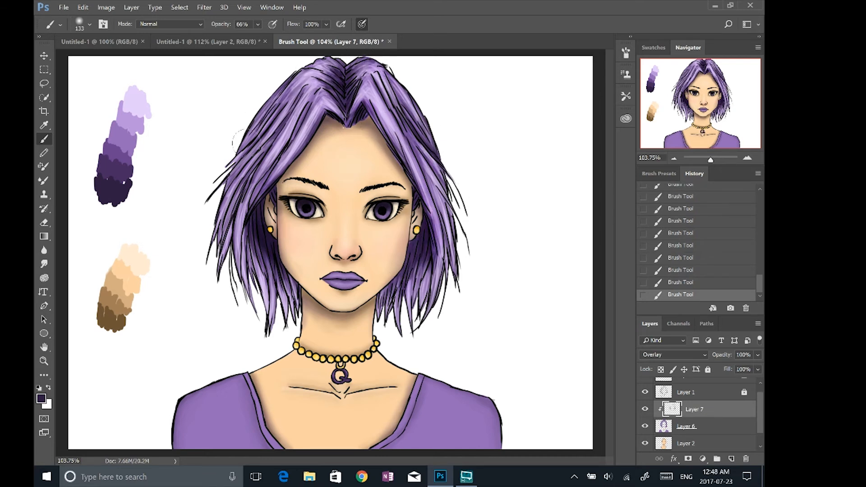
Darken the outer hair strands on the left side of the head, reducing the brush size to 75 px
drag(264, 151, 230, 199)
click(89, 24)
drag(132, 58, 124, 57)
mouse_move(264, 149)
mouse_down()
mouse_move(231, 201)
mouse_move(240, 270)
mouse_up()
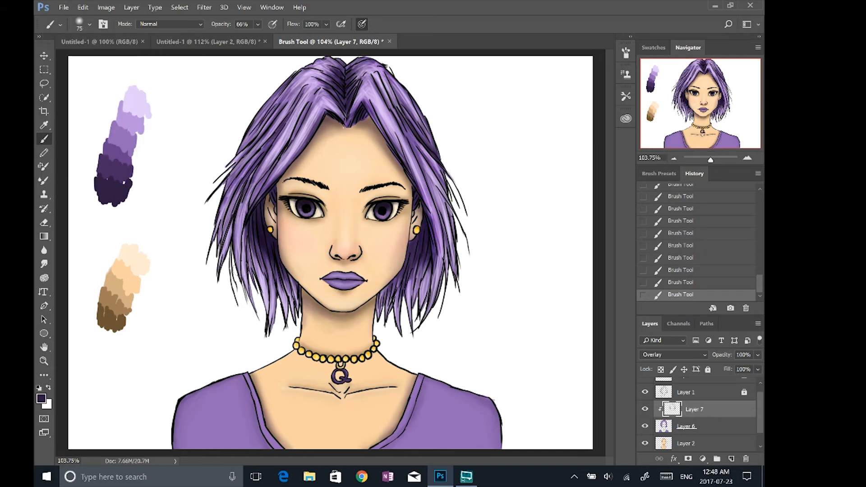
Enlarge the brush to 165 px, try darkening the lower left of the shirt, and undo the strokes
click(89, 24)
drag(124, 58, 139, 58)
mouse_move(272, 451)
mouse_down()
mouse_move(237, 366)
mouse_move(241, 384)
mouse_move(187, 444)
mouse_up()
key(ctrl+alt+z)
key(ctrl+alt+z)
key(ctrl+alt+z)
key(ctrl+alt+z)
key(ctrl+alt+z)
key(ctrl+alt+z)
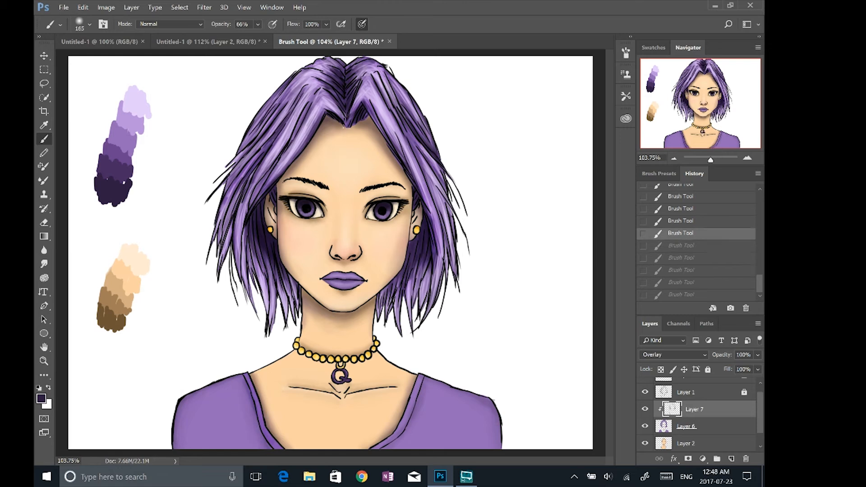
Lower the brush opacity to 45%, try darkening both shoulders of the shirt, and undo the strokes
click(258, 24)
drag(260, 38, 247, 38)
drag(176, 405, 180, 437)
drag(417, 400, 482, 402)
drag(487, 411, 397, 435)
key(ctrl+z)
key(ctrl+alt+z)
key(ctrl+alt+z)
key(ctrl+alt+z)
key(ctrl+alt+z)
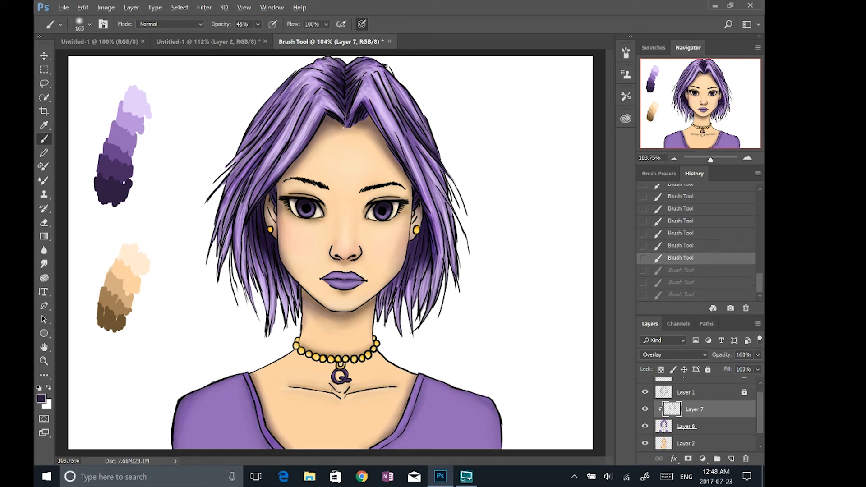
Darken the shirt on both sides of the neckline with the dark purple brush, redoing the first stroke
mouse_move(178, 397)
mouse_down()
mouse_move(209, 383)
mouse_move(276, 451)
mouse_up()
key(ctrl+z)
mouse_move(181, 412)
mouse_down()
mouse_move(227, 395)
mouse_move(270, 447)
mouse_up()
mouse_move(390, 437)
mouse_down()
mouse_move(466, 417)
mouse_move(496, 451)
mouse_up()
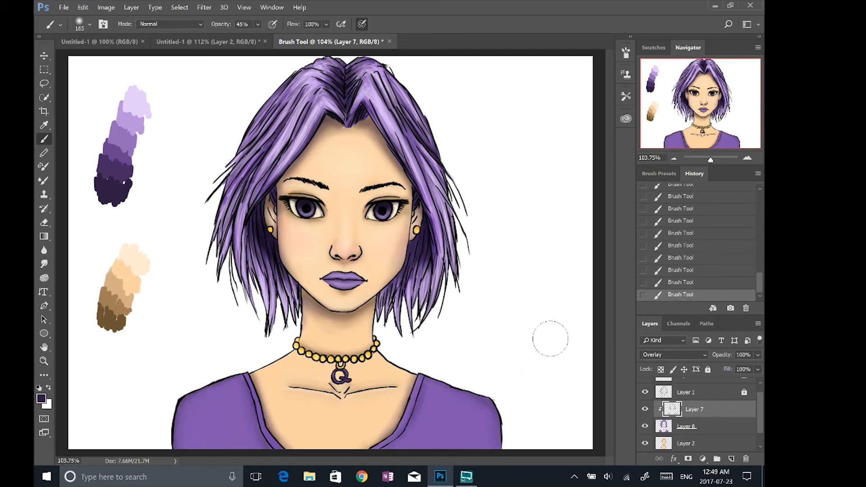
Set the brush size to 44 px and deepen the shading of the lips, eyes and outer hair
scroll(328, 259, up, 5)
click(89, 24)
text(44)
key(Return)
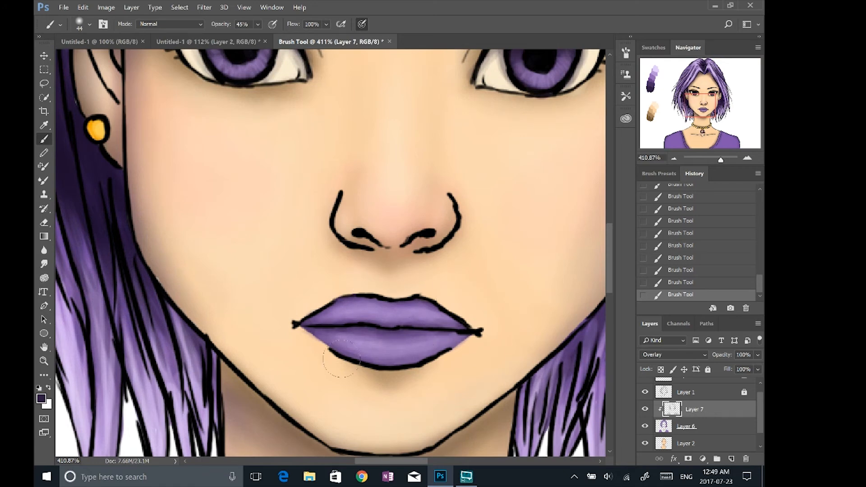
scroll(471, 298, up, 3)
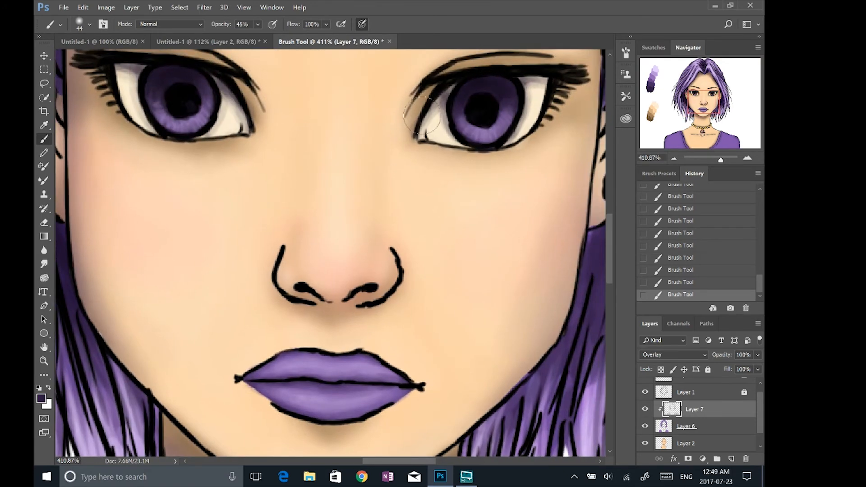
scroll(403, 270, up, 3)
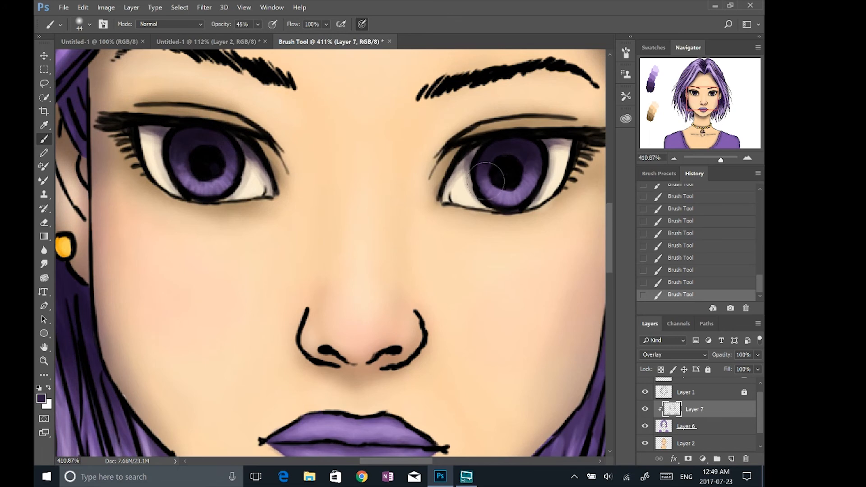
scroll(496, 180, down, 5)
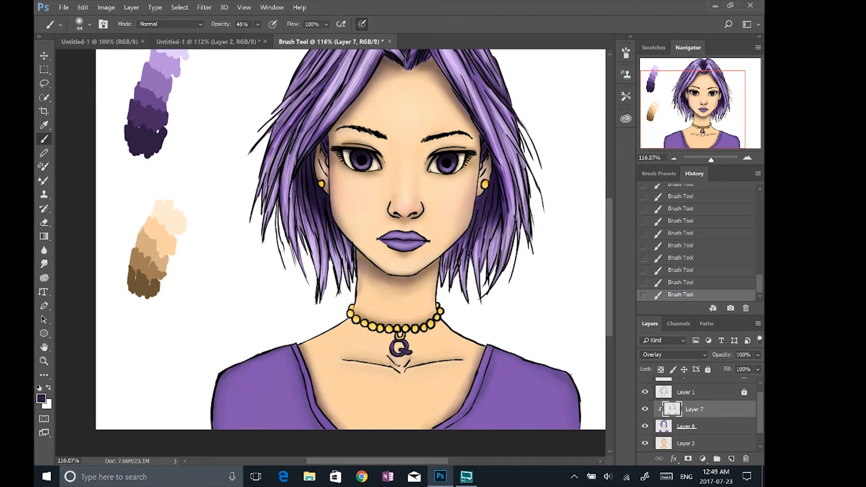
scroll(514, 194, down, 2)
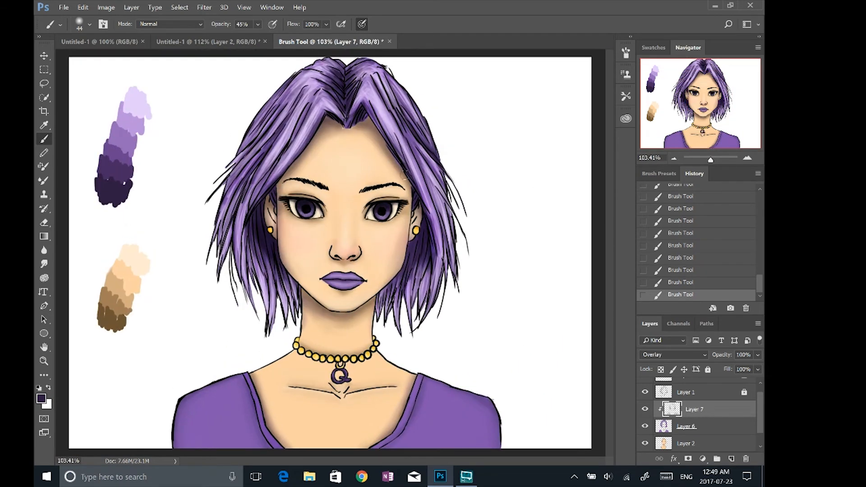
drag(291, 92, 248, 137)
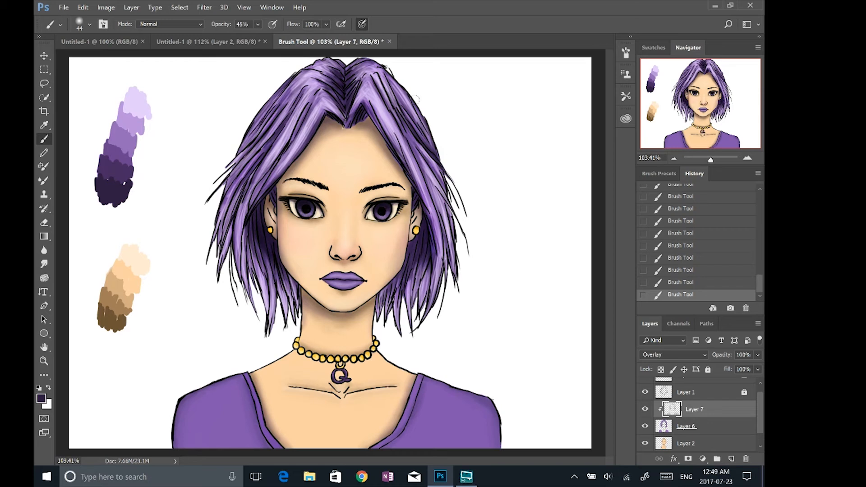
Compare the artwork with and without the Layer 7 shading by toggling its visibility
click(645, 409)
click(645, 408)
click(646, 409)
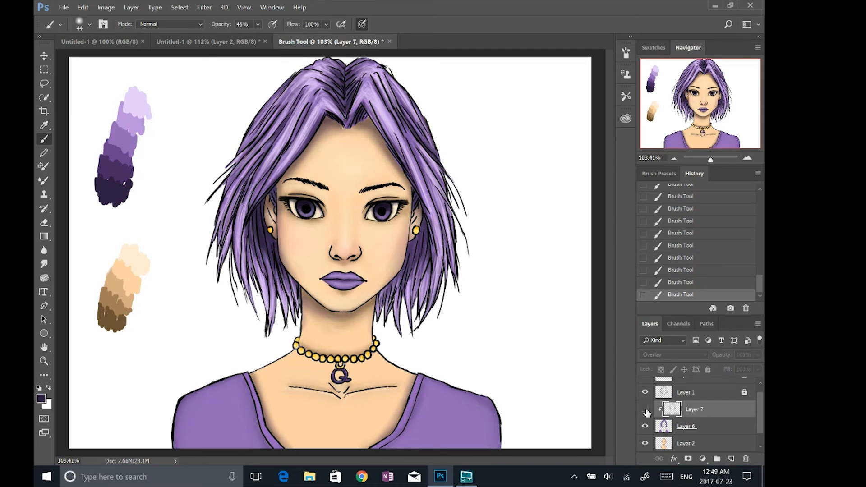
click(645, 409)
Add a new layer above Layer 2, clip it to that layer, and set its blending mode to Overlay
click(708, 443)
click(731, 458)
right_click(715, 444)
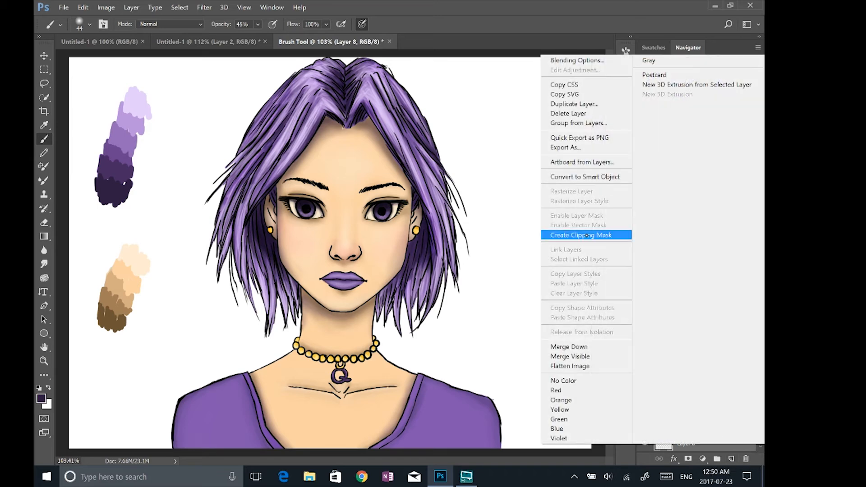
click(606, 235)
click(671, 354)
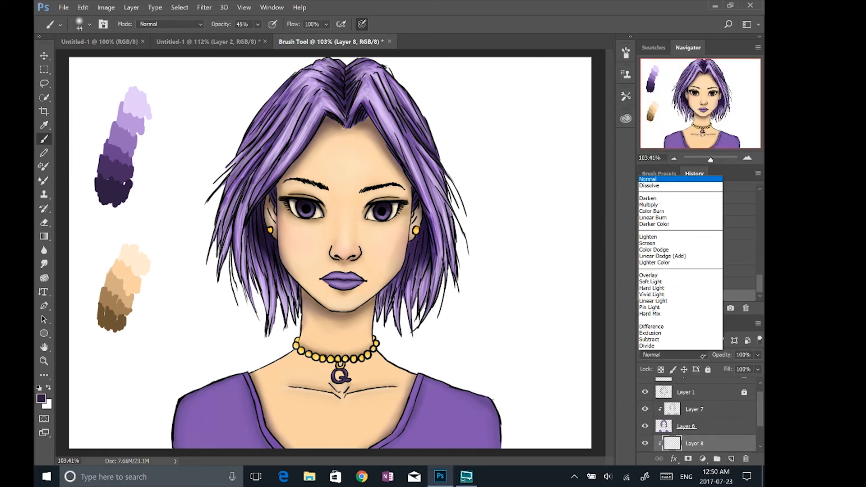
click(658, 248)
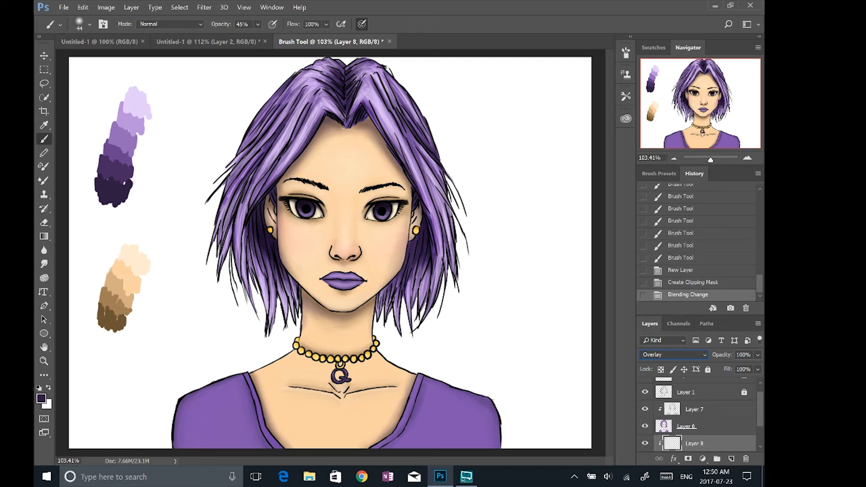
Deepen the skin shadows on the ear, jawline, chin and neck with the darkest brown and a 94 px brush
click(90, 24)
drag(108, 59, 125, 59)
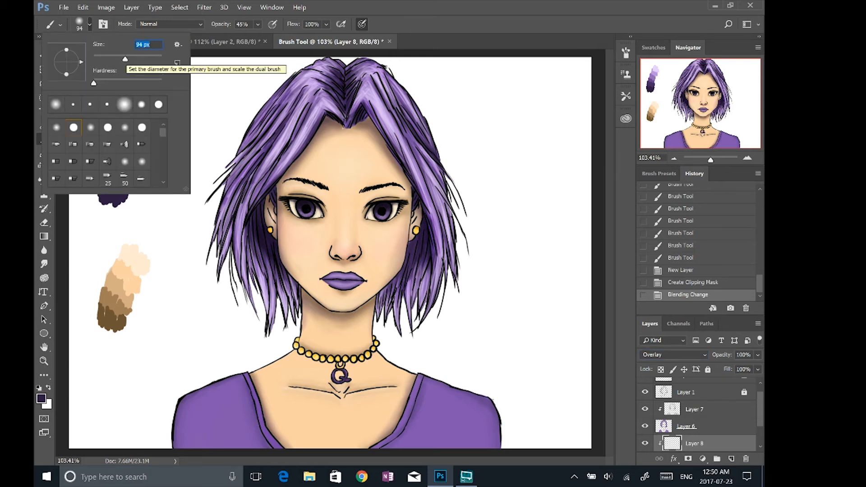
alt+click(109, 316)
alt+click(111, 318)
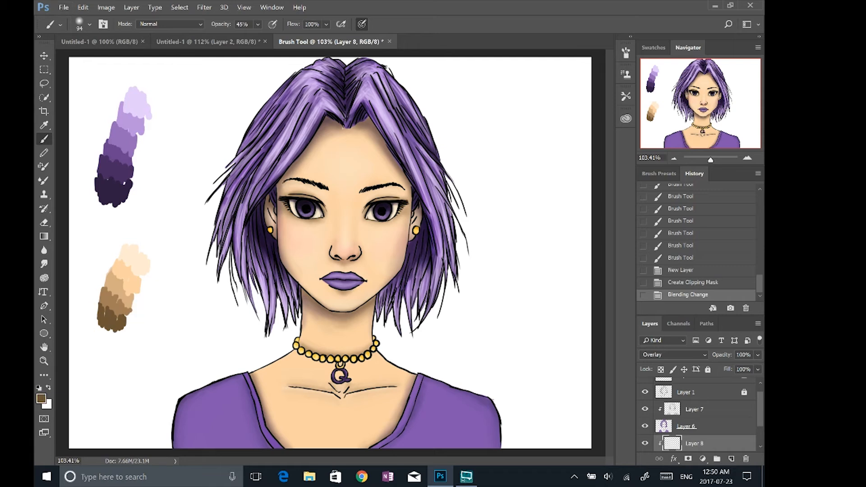
drag(275, 223, 276, 200)
click(299, 276)
click(309, 284)
click(320, 292)
click(329, 298)
click(337, 303)
click(347, 306)
click(372, 294)
click(304, 307)
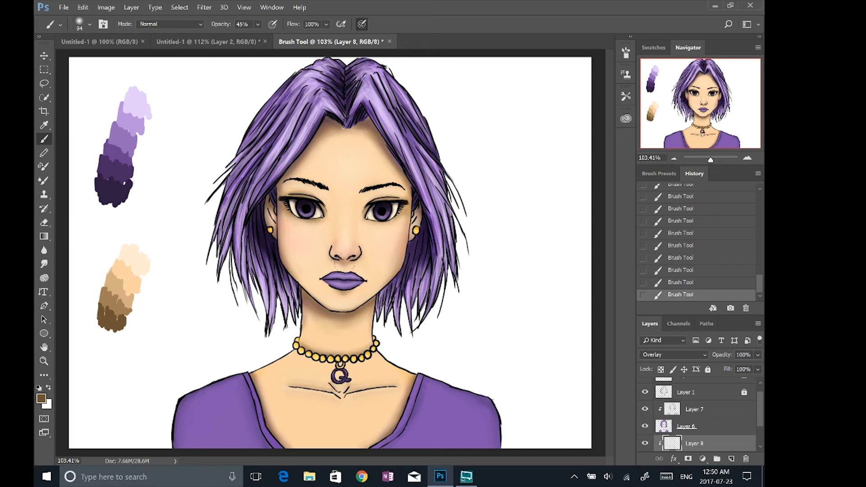
Step back through the latest brush strokes in the history and repaint the shadow below the lips
click(676, 283)
click(686, 259)
click(686, 247)
drag(331, 293, 346, 293)
click(712, 237)
key(ctrl+z)
Highlight the cheek and forehead with the lightest skin tone, using a 158 px brush at 25% opacity
drag(286, 247, 291, 233)
alt+click(143, 267)
key(ctrl+z)
click(258, 24)
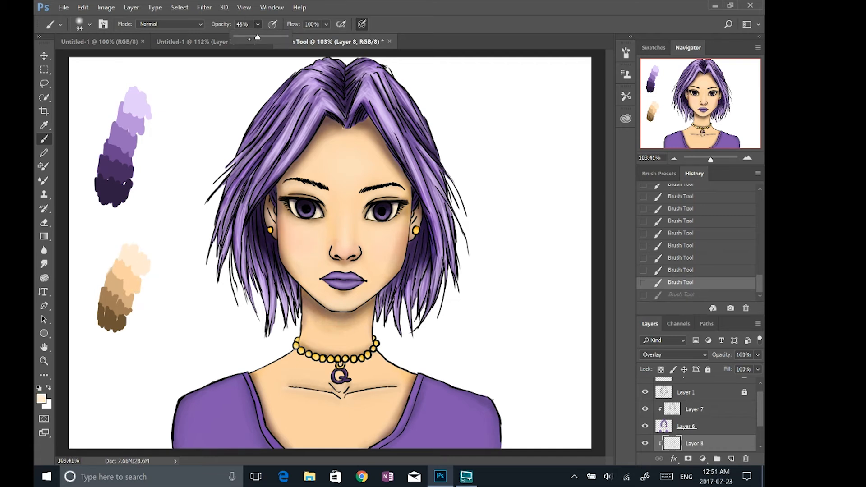
click(90, 24)
drag(125, 59, 137, 59)
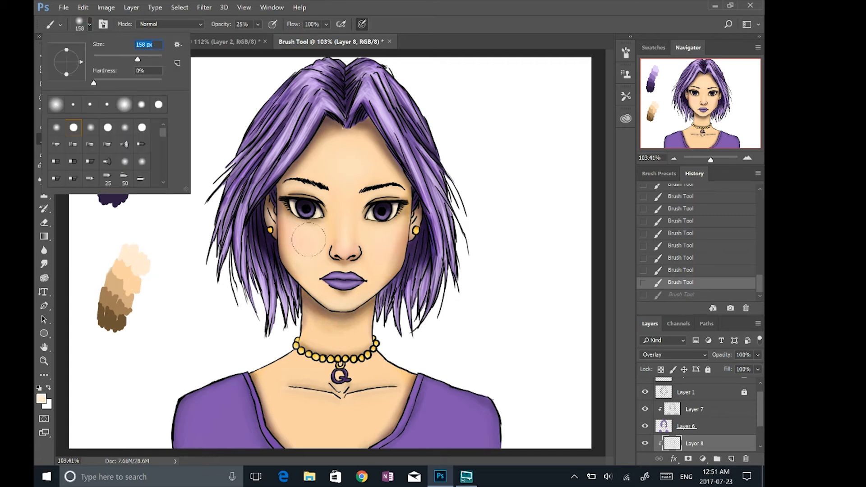
click(304, 245)
drag(346, 170, 331, 171)
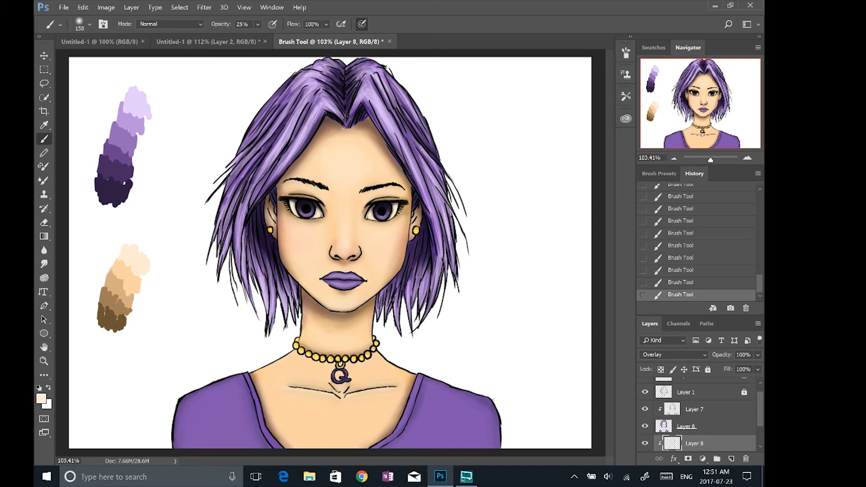
On Layer 7, highlight the upper hair strands with the lightest purple, using a 59 px brush at 50% opacity
click(704, 411)
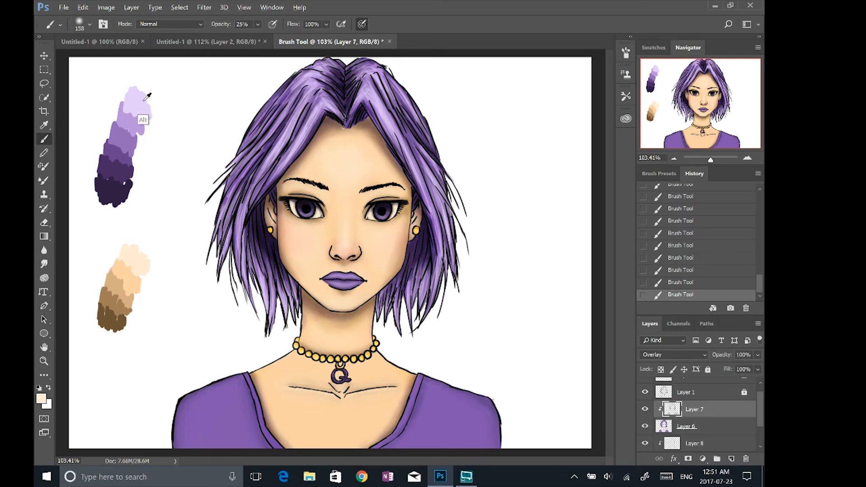
click(89, 24)
drag(122, 57, 112, 57)
click(281, 170)
key(5)
click(625, 52)
click(625, 53)
mouse_move(367, 82)
mouse_down()
mouse_move(352, 114)
mouse_move(414, 175)
mouse_up()
drag(408, 130, 437, 183)
mouse_move(377, 70)
mouse_down()
mouse_move(422, 129)
mouse_move(356, 75)
mouse_move(348, 95)
mouse_up()
drag(342, 81, 287, 102)
Highlight the lower hair strands on both sides with light purple, and compare the result by toggling Layer 7
drag(237, 241, 244, 269)
drag(267, 290, 272, 315)
drag(270, 274, 285, 309)
mouse_move(378, 287)
mouse_down()
mouse_move(391, 316)
mouse_move(408, 315)
mouse_up()
mouse_move(428, 227)
mouse_down()
mouse_move(410, 306)
mouse_move(421, 295)
mouse_up()
drag(404, 124, 446, 219)
drag(448, 223, 454, 275)
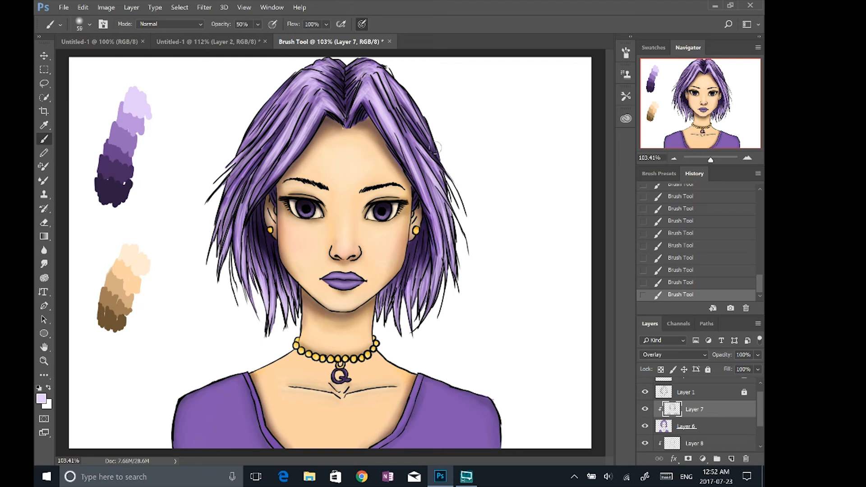
click(645, 409)
click(645, 409)
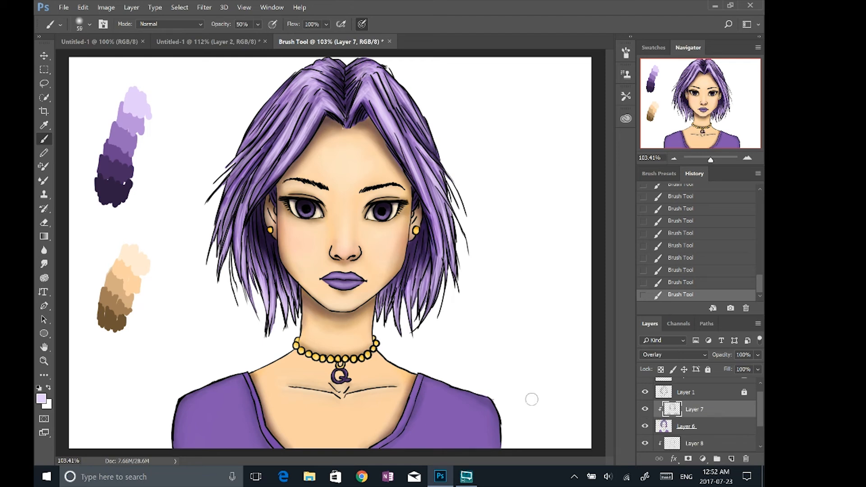
Try a light purple highlight on the left side of the shirt with a larger brush, and undo it
click(90, 24)
drag(112, 59, 144, 59)
click(216, 414)
drag(216, 414, 206, 419)
key(ctrl+z)
Add a soft light purple highlight to the shirt with a 338 px brush at 27% opacity
click(89, 24)
drag(144, 59, 150, 59)
click(258, 25)
drag(257, 36, 244, 36)
click(210, 439)
click(209, 439)
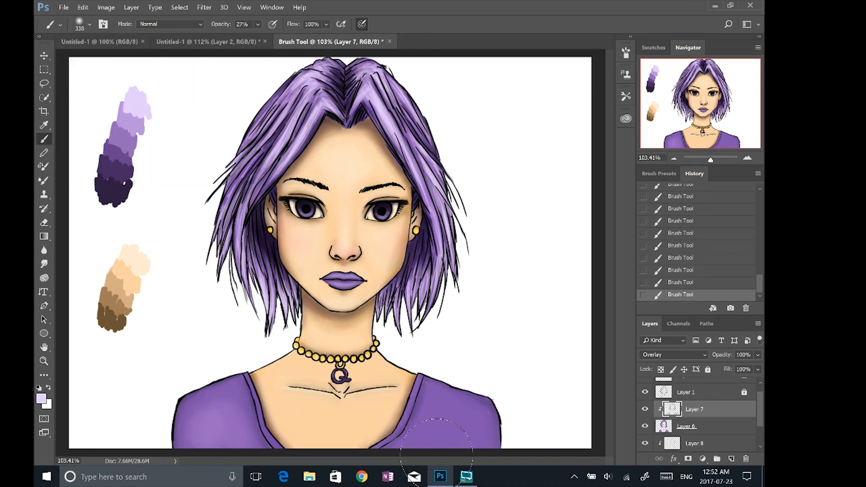
mouse_move(466, 476)
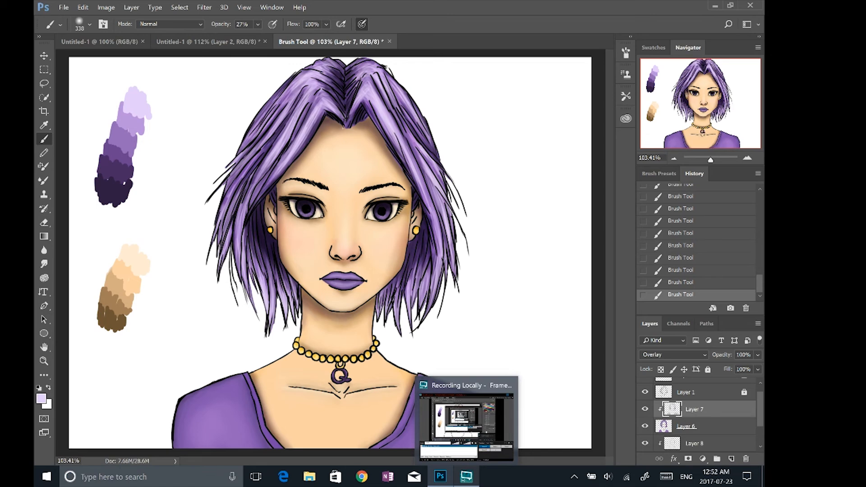
Reduce the brush size to 26 px and brighten the irises with light purple
click(90, 25)
drag(149, 60, 102, 60)
scroll(372, 215, up, 8)
click(90, 25)
key(Return)
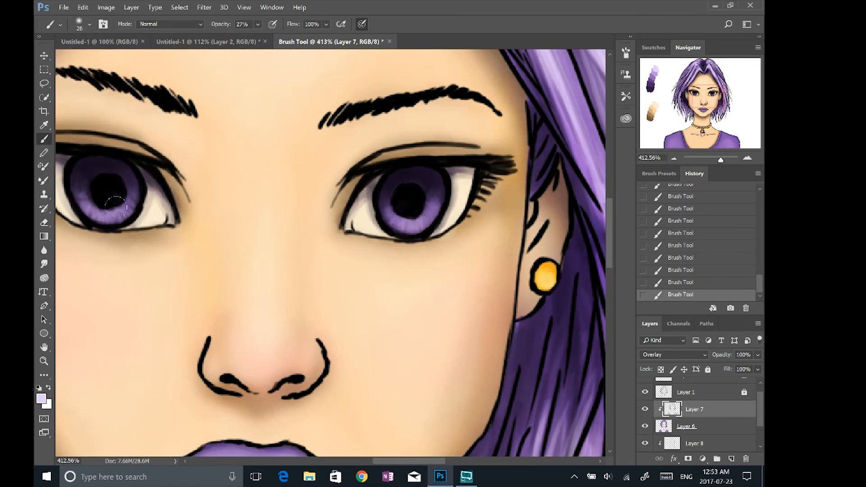
scroll(411, 215, down, 2)
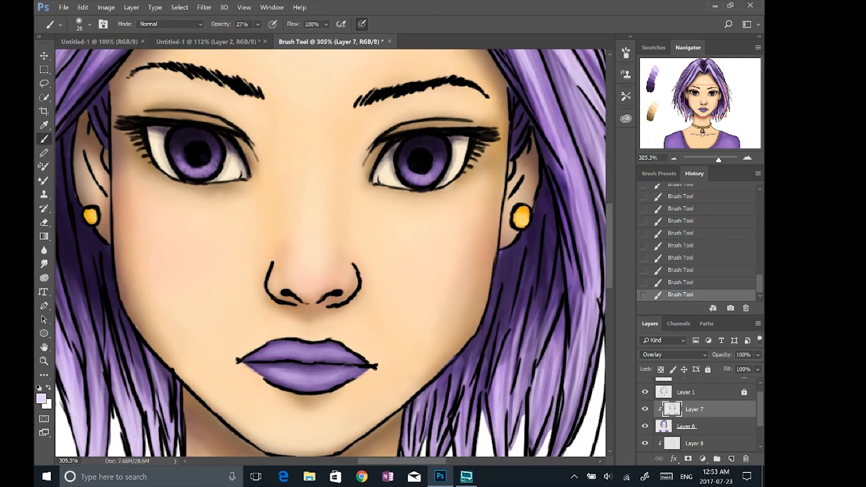
scroll(411, 217, up, 4)
scroll(408, 255, down, 2)
Enlarge the brush slightly and add light purple highlights across the lips
click(90, 24)
drag(102, 59, 104, 59)
click(722, 232)
mouse_move(244, 350)
mouse_down()
mouse_move(222, 342)
mouse_move(327, 354)
mouse_up()
drag(352, 316, 217, 308)
drag(360, 338, 279, 356)
scroll(355, 266, down, 4)
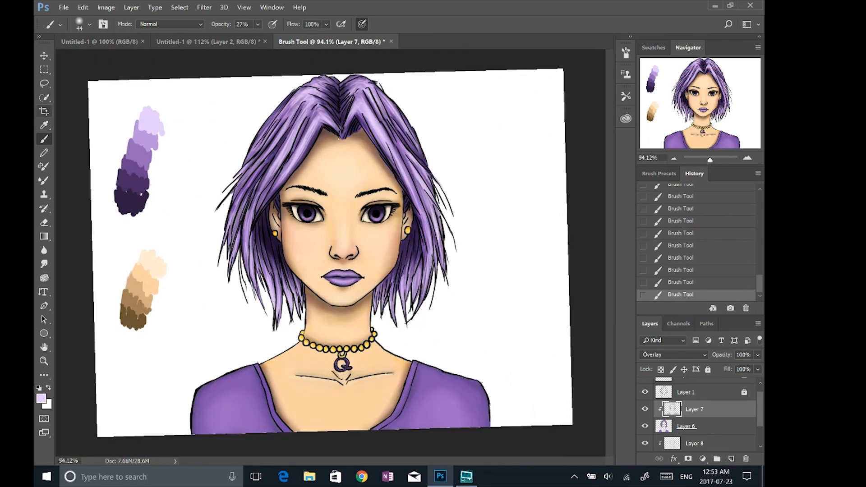
Merge Layer 7 down into Layer 6, and merge Layer 8 down into Layer 2
right_click(715, 410)
click(653, 244)
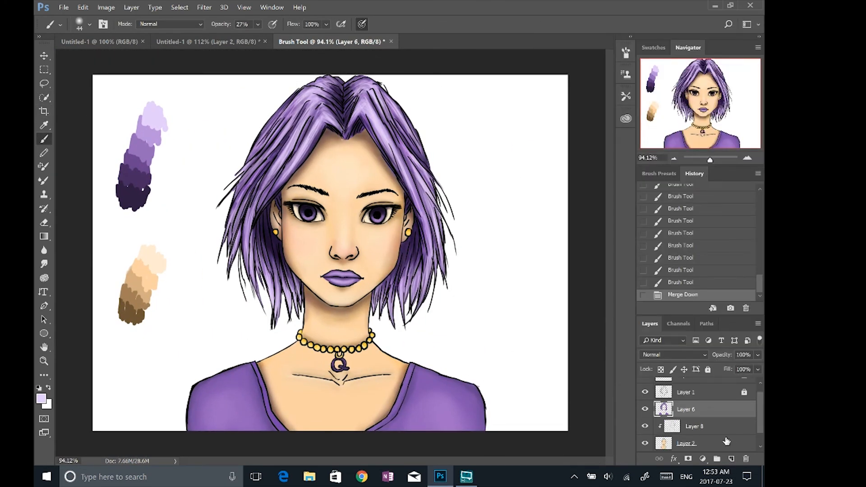
right_click(694, 426)
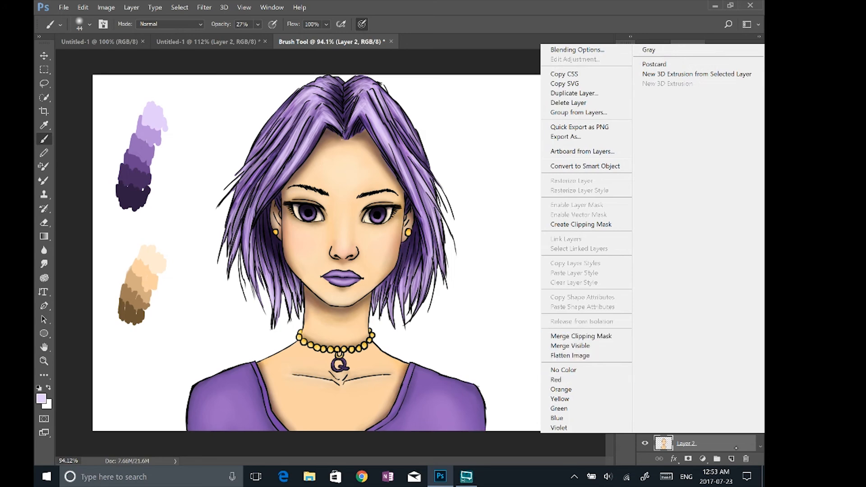
click(729, 427)
right_click(730, 427)
click(654, 260)
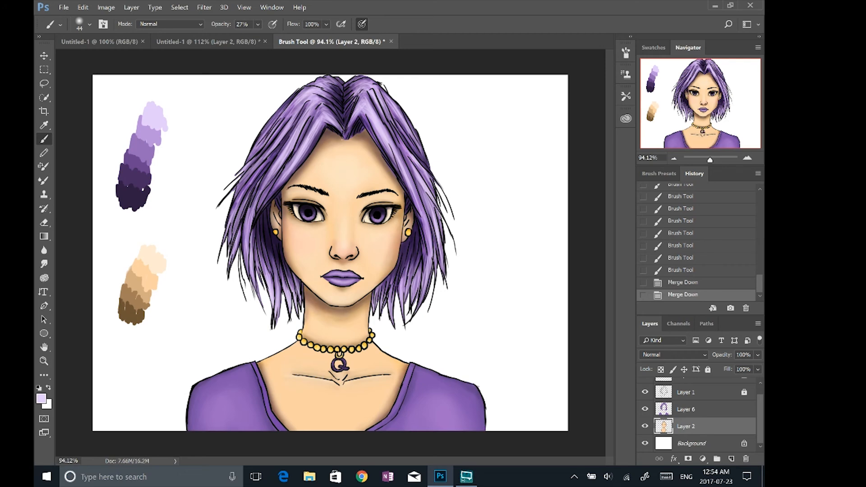
Unlock the line-art Layer 1 and lock only its transparent pixels
click(760, 383)
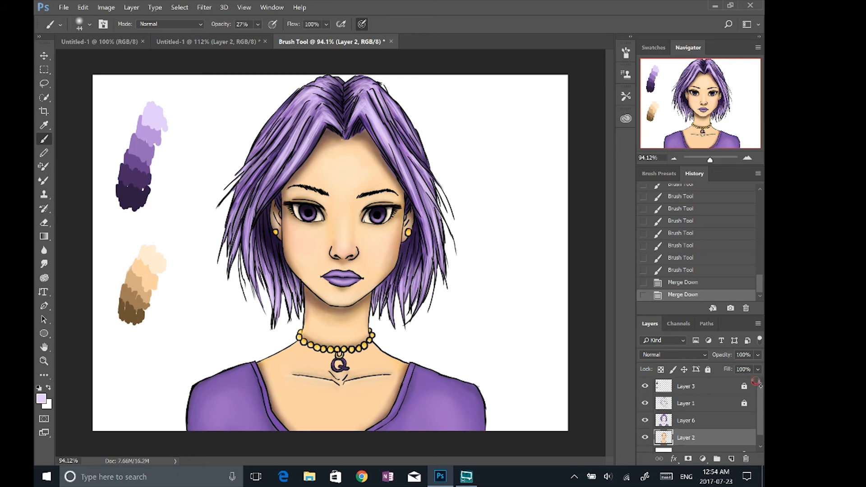
click(648, 404)
click(647, 405)
click(648, 405)
click(646, 404)
click(744, 403)
click(719, 411)
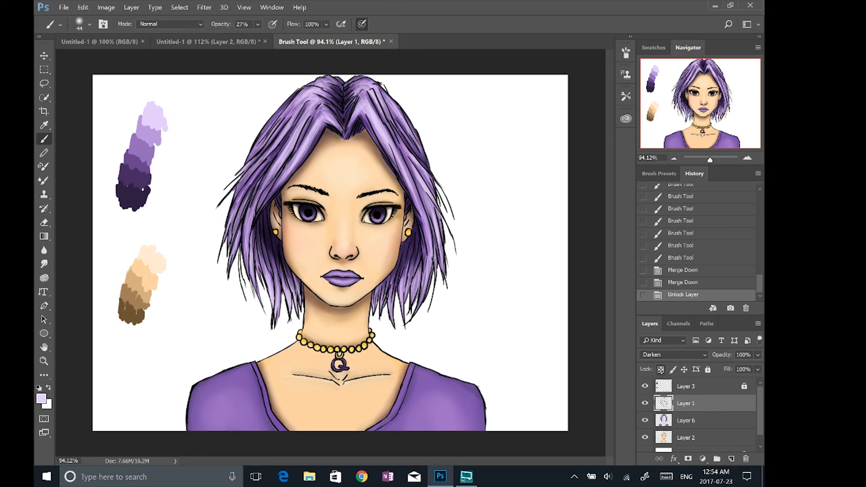
click(660, 369)
click(660, 369)
click(660, 369)
click(660, 369)
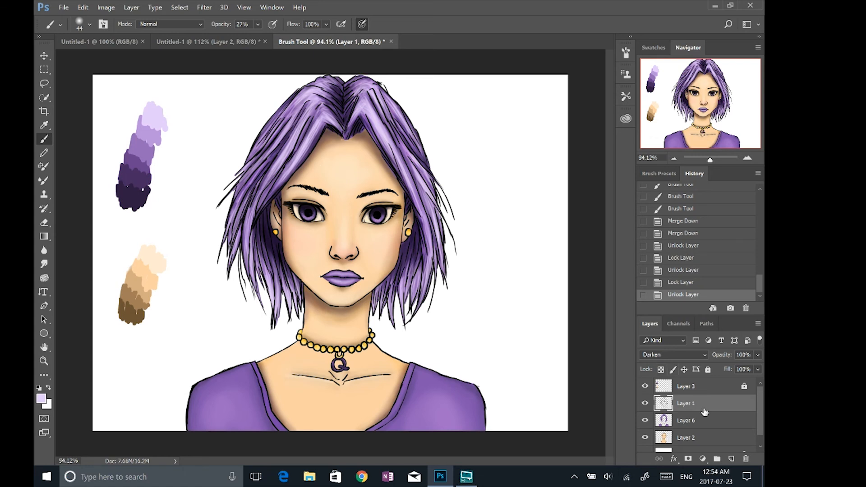
click(660, 369)
Choose a hard round 102 px brush and tint the hair lines near the parting with dark purple
click(90, 24)
click(74, 127)
drag(108, 59, 128, 59)
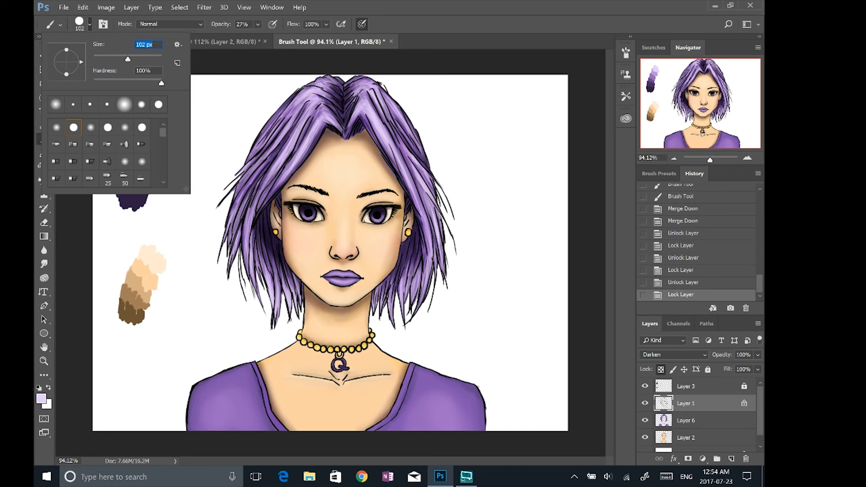
click(90, 22)
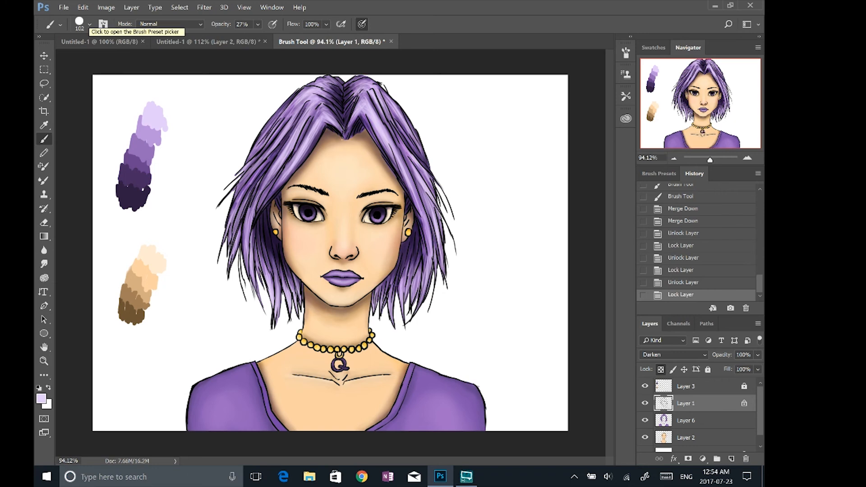
alt+click(136, 201)
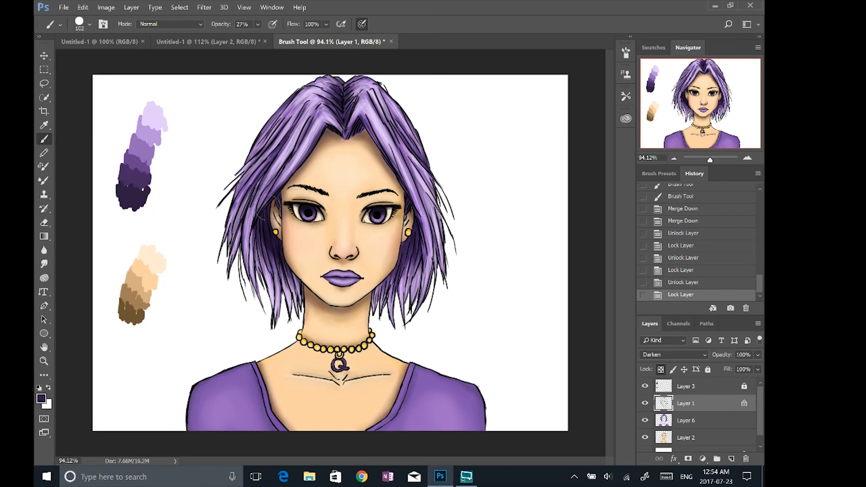
drag(381, 142, 402, 174)
drag(372, 131, 393, 158)
mouse_move(367, 108)
mouse_down()
mouse_move(388, 140)
mouse_move(384, 123)
mouse_up()
drag(385, 112, 400, 135)
alt+click(346, 129)
drag(347, 126, 342, 85)
Set the brush to 161 px and 100% opacity and recolour the outer hair lines beside the swatches with purple
click(84, 24)
drag(102, 53, 110, 54)
alt+click(139, 180)
alt+click(149, 133)
click(257, 24)
drag(257, 38, 296, 38)
mouse_move(229, 239)
mouse_down()
mouse_move(237, 247)
mouse_move(248, 165)
mouse_up()
alt+click(219, 241)
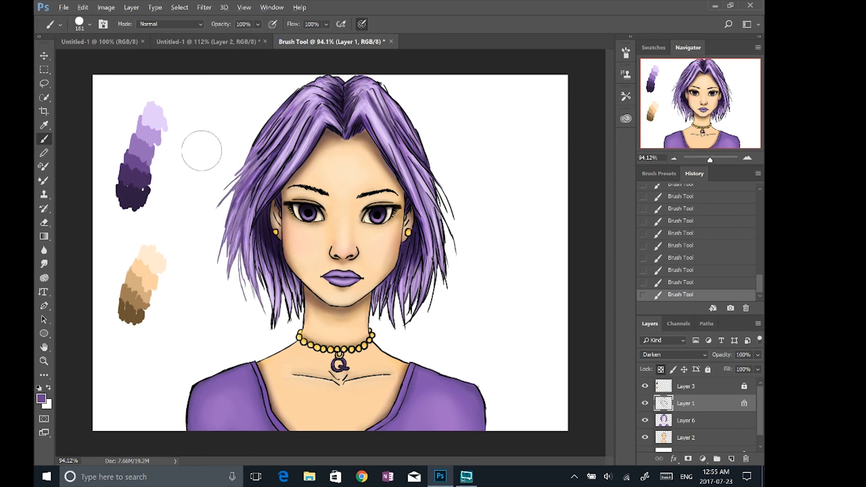
Set the brush hardness to 43% and recolour the remaining black hair outlines with dark and light purple
click(89, 23)
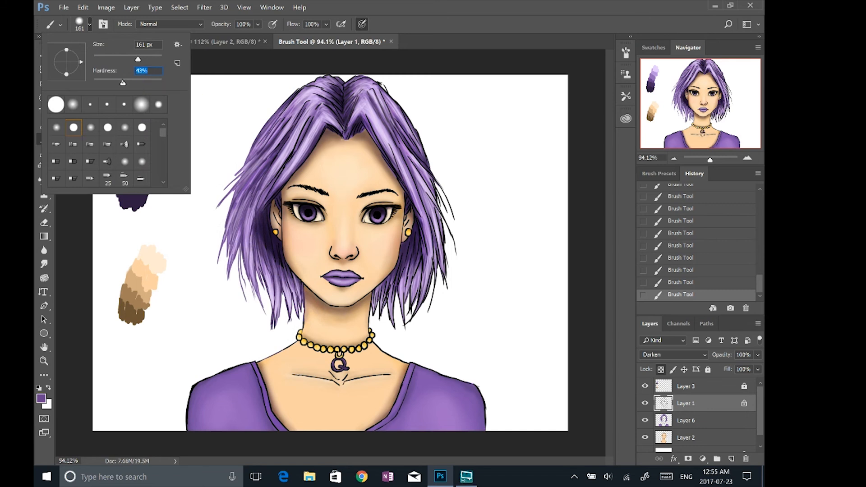
key(Return)
mouse_move(293, 115)
mouse_down()
mouse_move(343, 129)
mouse_move(403, 194)
mouse_up()
alt+click(410, 246)
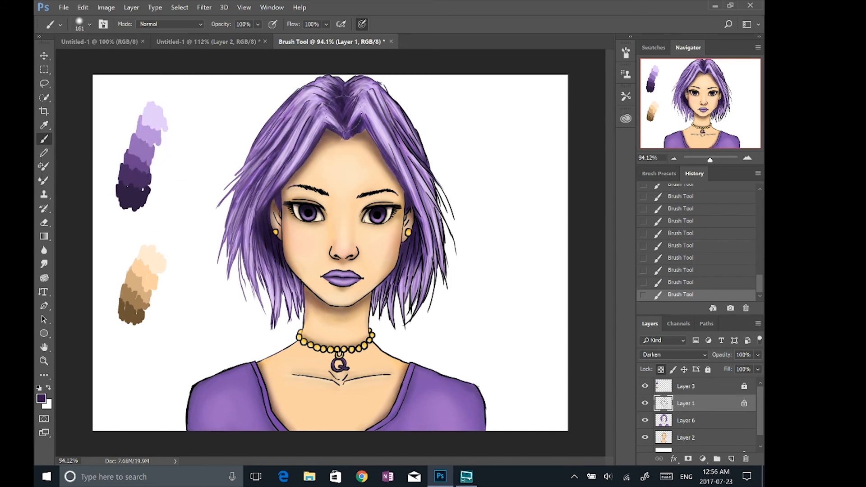
alt+click(157, 119)
mouse_move(409, 285)
mouse_down()
mouse_move(438, 264)
mouse_move(440, 174)
mouse_move(386, 82)
mouse_move(292, 176)
mouse_move(246, 244)
mouse_up()
Vary the hair line colour on both sides and at the parting with mid and dark purple from the swatches
alt+click(136, 175)
alt+click(142, 151)
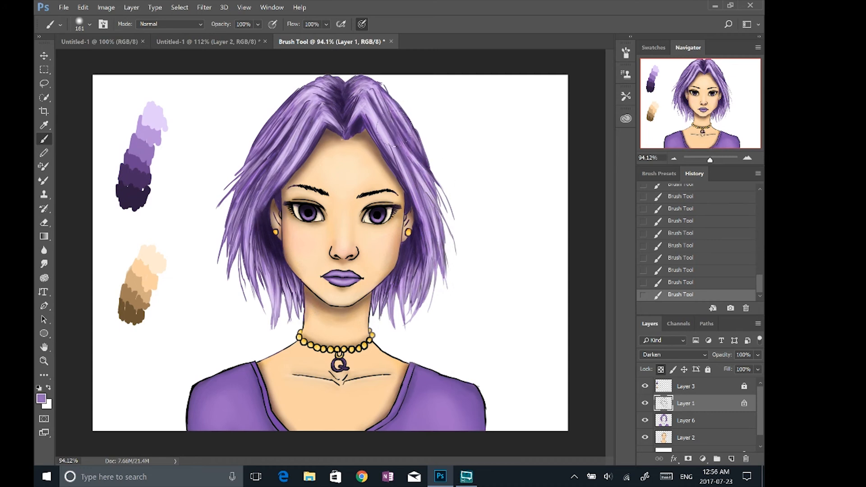
alt+click(143, 160)
mouse_move(426, 157)
mouse_down()
mouse_move(460, 248)
mouse_move(391, 340)
mouse_move(250, 251)
mouse_up()
drag(344, 110, 354, 89)
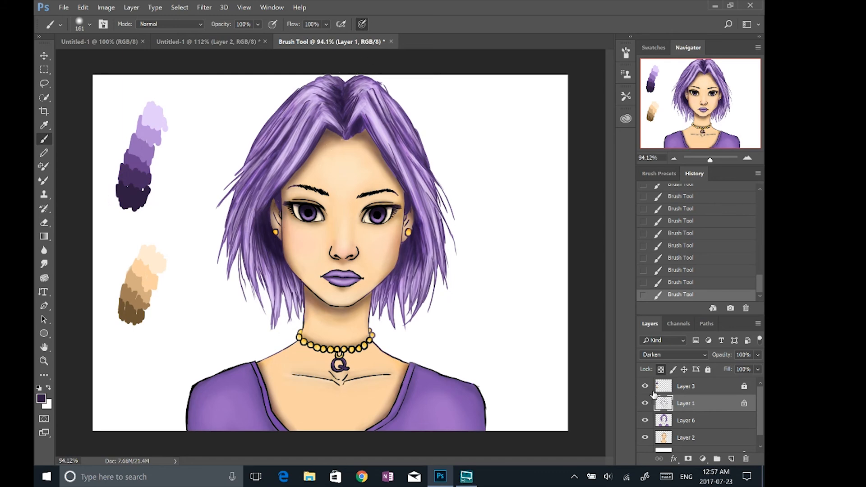
Toggle Layer 6 to check the line art and recolour the eyebrow and lip lines with dark purple
click(645, 420)
click(645, 421)
alt+click(132, 177)
drag(367, 183, 389, 190)
drag(324, 192, 297, 185)
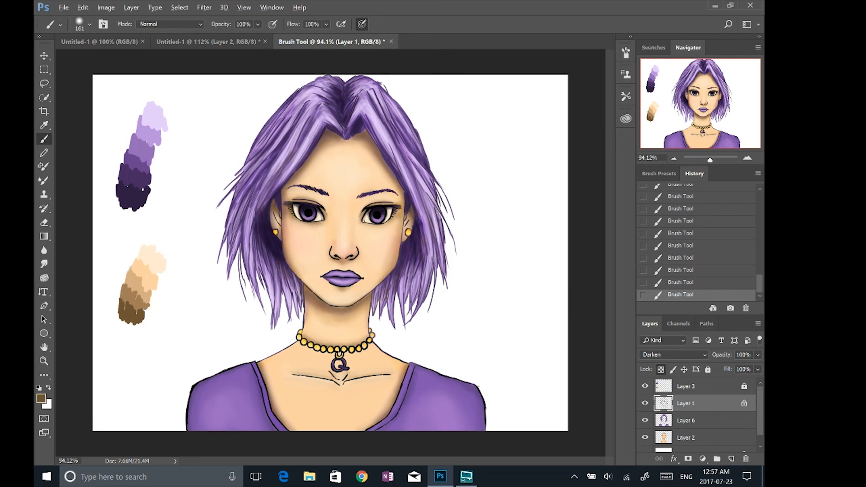
alt+click(140, 162)
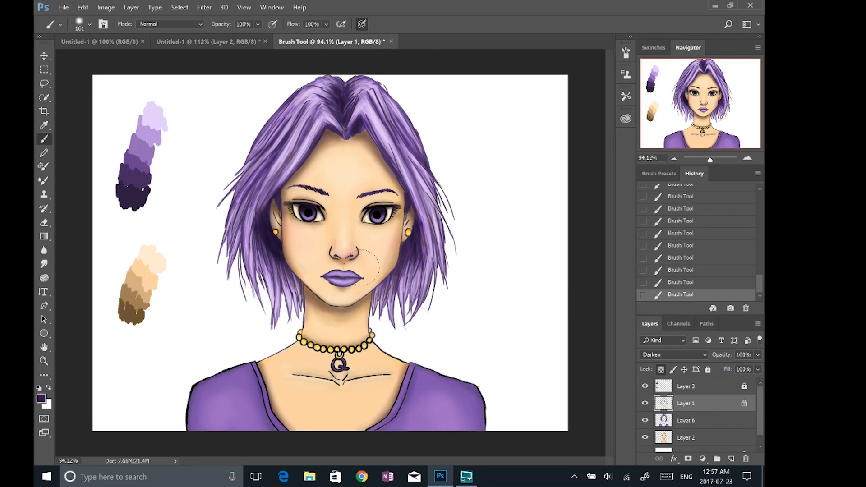
Try recolouring the nose, face and neck outlines with brown and skin tones
alt+click(129, 309)
mouse_move(356, 251)
mouse_down()
mouse_move(336, 238)
mouse_move(357, 247)
mouse_up()
drag(284, 251, 285, 211)
alt+click(133, 315)
alt+click(330, 295)
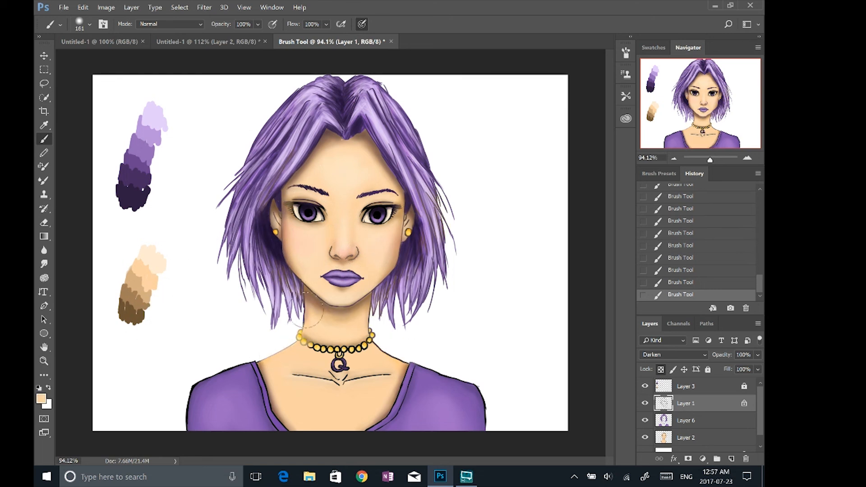
Undo the brown and skin-tone strokes on the face, neck and necklace outlines
key(ctrl+alt+z)
key(ctrl+alt+z)
key(ctrl+alt+z)
key(ctrl+alt+z)
key(ctrl+alt+z)
key(ctrl+alt+z)
key(ctrl+alt+z)
key(ctrl+alt+z)
key(ctrl+alt+z)
key(ctrl+alt+z)
key(ctrl+alt+z)
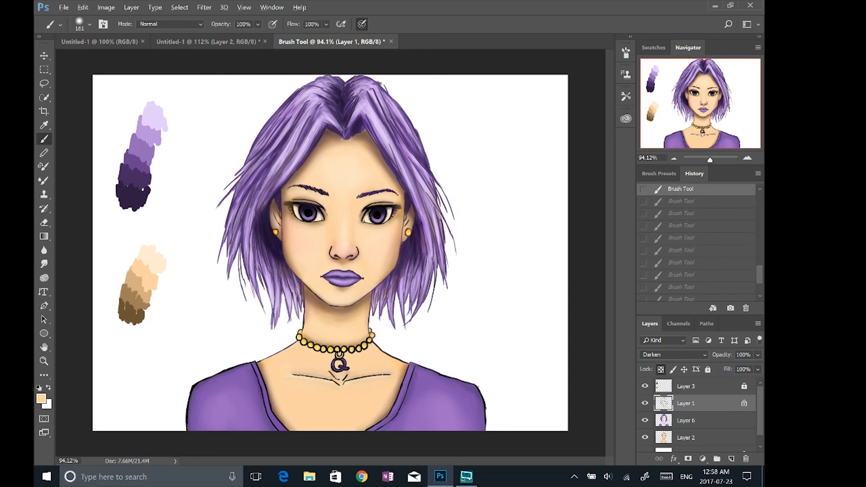
Recolour the nose lines with a dark swatch tone and paint the necklace outlines in the default black
alt+click(135, 175)
drag(333, 249, 356, 253)
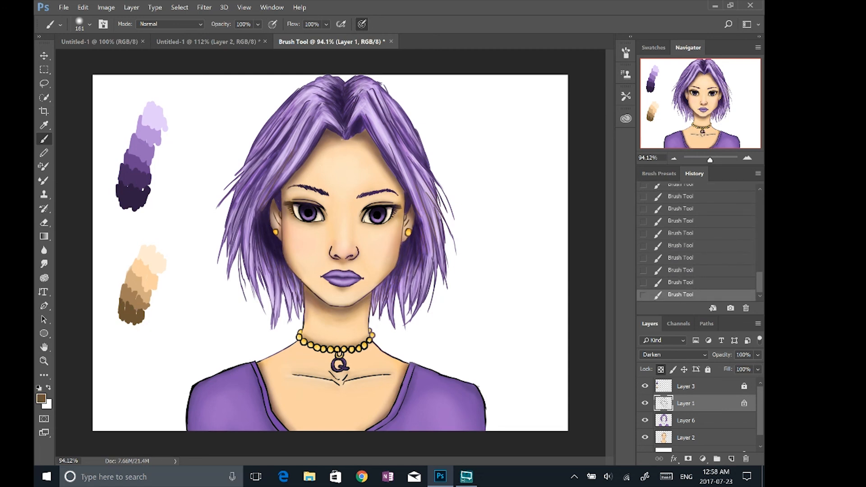
key(d)
drag(342, 340, 370, 336)
Recolour the shirt and pendant outlines with the pendant's dark purple and check them by toggling Layer 1
alt+click(334, 363)
drag(253, 364, 268, 393)
drag(253, 364, 189, 415)
mouse_move(370, 428)
mouse_down()
mouse_move(406, 372)
mouse_move(484, 415)
mouse_up()
click(340, 359)
click(645, 404)
click(645, 404)
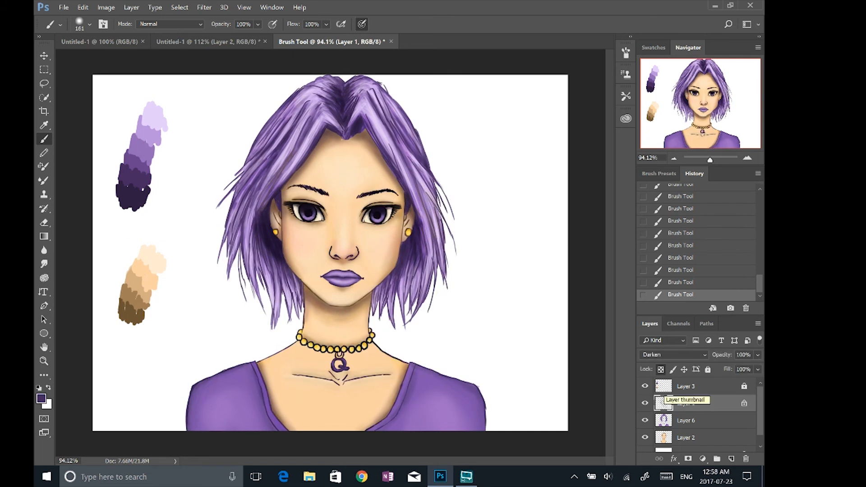
Recolour the eyebrows dark purple and lighten the hair strand outlines on both sides with light purple
alt+click(128, 337)
alt+click(131, 212)
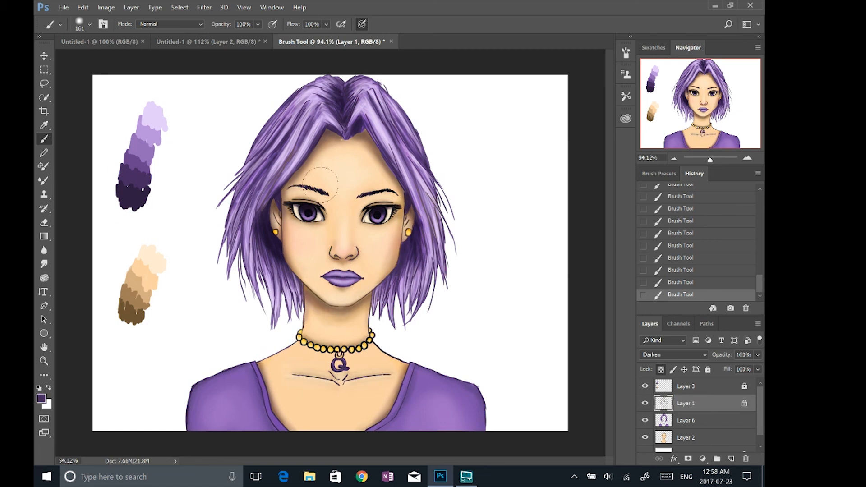
scroll(536, 260, down, 1)
alt+click(179, 135)
drag(263, 192, 281, 309)
mouse_move(416, 288)
mouse_down()
mouse_move(417, 198)
mouse_move(354, 110)
mouse_move(373, 109)
mouse_move(287, 123)
mouse_up()
drag(406, 304, 443, 257)
drag(255, 301, 247, 266)
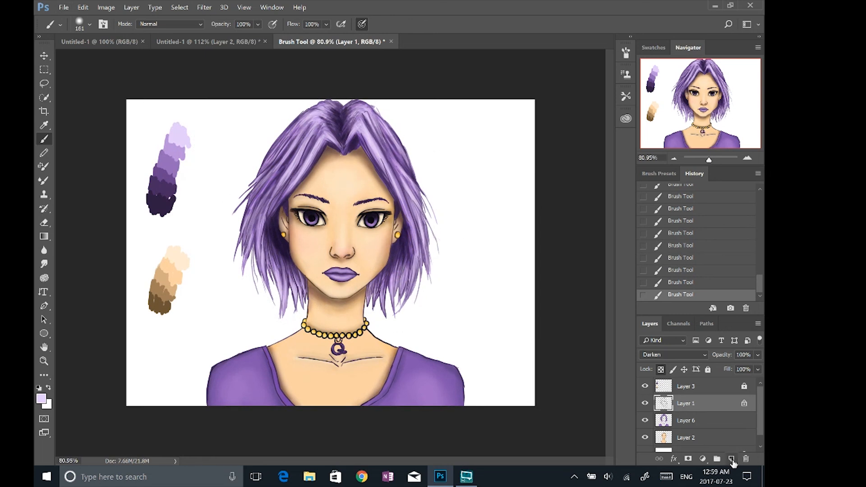
Add a new layer above Layer 6 and set up a 14 px fully hard brush with white as the painting colour
click(686, 420)
click(644, 420)
click(645, 421)
click(731, 459)
click(89, 25)
mouse_move(104, 60)
mouse_down()
mouse_move(97, 60)
mouse_move(161, 82)
mouse_up()
key(Return)
key(x)
click(89, 24)
Try white highlight strokes on one iris with changed brush settings and step back through the history
scroll(360, 225, up, 8)
click(625, 53)
drag(418, 218, 427, 227)
click(425, 145)
click(626, 53)
drag(426, 217, 420, 225)
drag(418, 214, 426, 230)
click(680, 209)
click(681, 197)
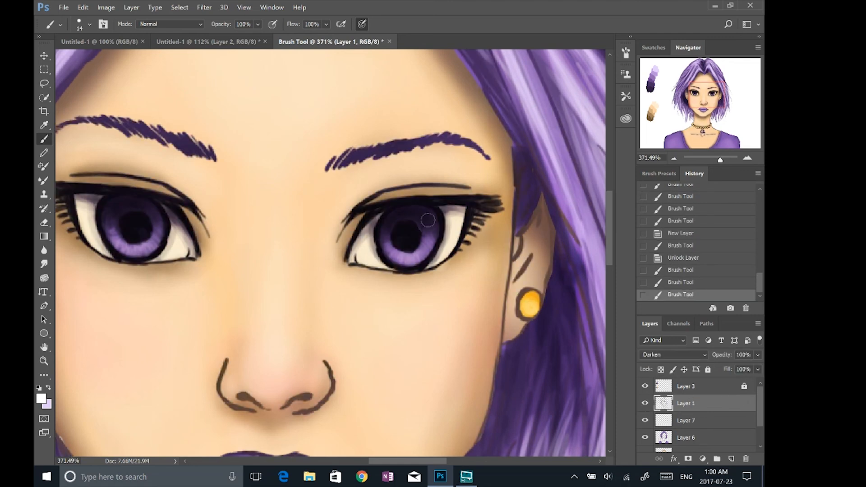
Add a new layer above Layer 1 and paint a round white highlight in each iris
click(731, 458)
drag(428, 220, 425, 228)
drag(421, 220, 424, 229)
drag(425, 219, 421, 228)
key(ctrl+alt+z)
key(ctrl+alt+z)
key(ctrl+alt+z)
key(ctrl+alt+z)
key(ctrl+alt+z)
key(ctrl+alt+z)
key(ctrl+shift+z)
drag(423, 221, 422, 227)
drag(146, 212, 147, 218)
Reduce the brush size to 7 px and add small white glints to the eyes
click(89, 24)
drag(97, 58, 93, 58)
click(352, 257)
drag(356, 260, 374, 265)
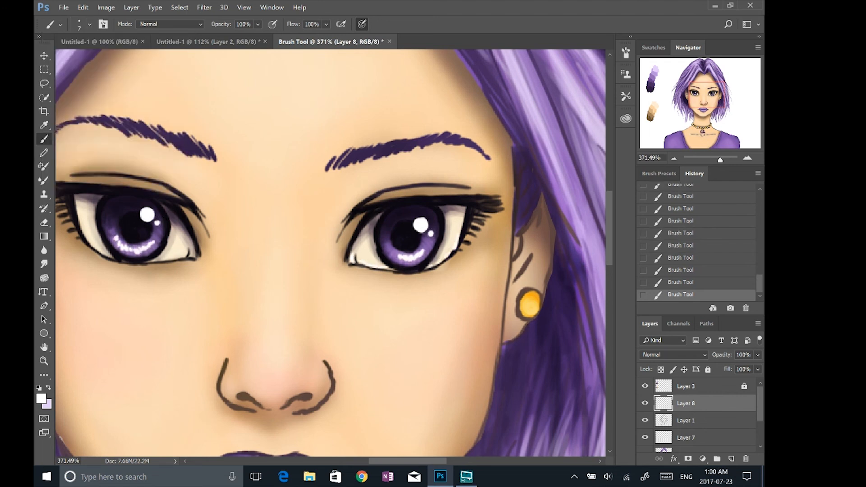
Try white highlights along the nose tip and bridge with a larger brush and undo them
click(89, 24)
drag(94, 58, 99, 57)
drag(293, 373, 282, 387)
drag(274, 301, 263, 388)
key(ctrl+z)
drag(271, 338, 273, 374)
scroll(496, 236, down, 4)
key(ctrl+alt+z)
key(ctrl+alt+z)
key(ctrl+alt+z)
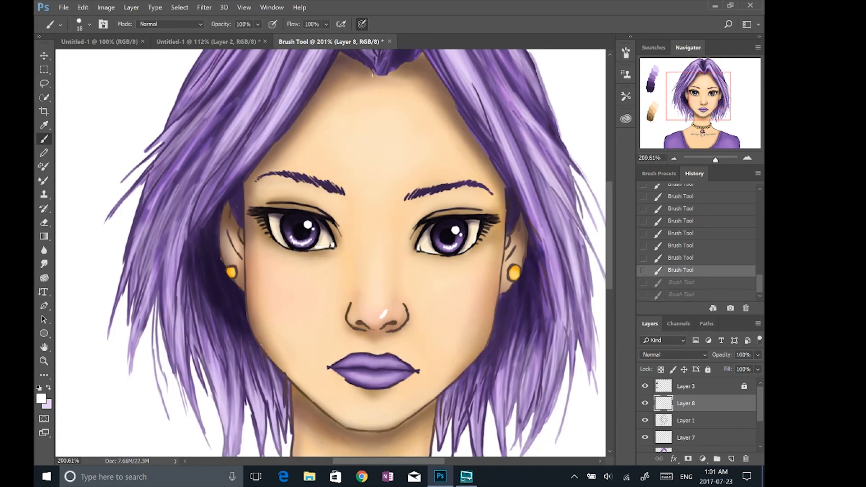
Reduce the brush size to 12 px and paint small white highlights on the tip and bridge of the nose
click(89, 24)
drag(98, 57, 96, 57)
click(479, 296)
scroll(404, 328, up, 4)
drag(367, 304, 363, 308)
mouse_move(323, 301)
mouse_down()
mouse_move(332, 309)
mouse_move(359, 298)
mouse_up()
key(ctrl+alt+z)
key(ctrl+alt+z)
click(357, 271)
drag(352, 211, 352, 250)
scroll(496, 239, down, 4)
key(ctrl+alt+z)
key(ctrl+alt+z)
key(ctrl+shift+z)
key(ctrl+shift+z)
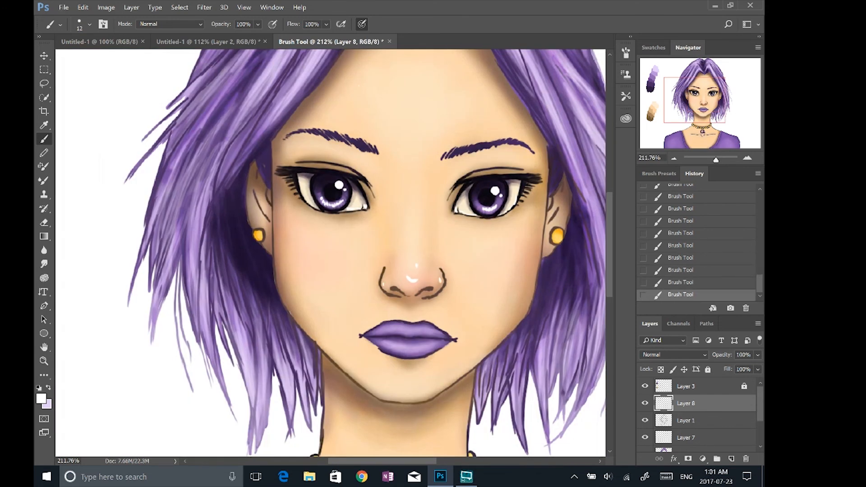
Paint small white glints across the upper and lower lips
scroll(473, 347, up, 4)
click(341, 351)
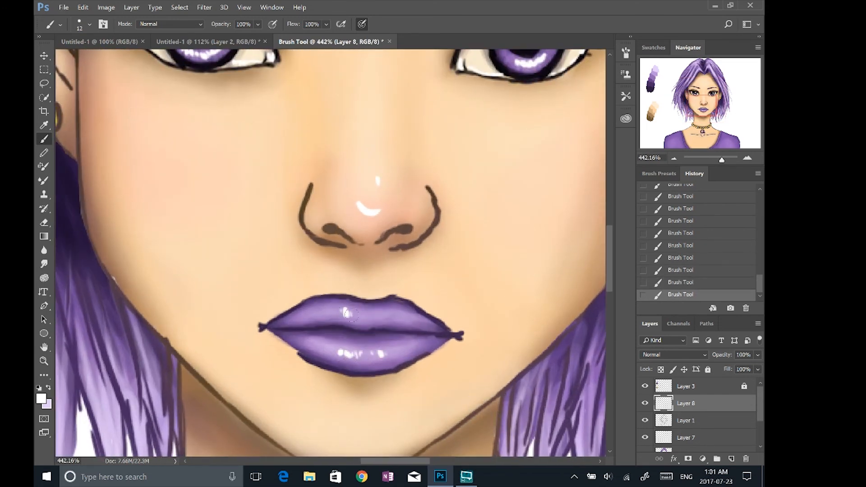
key(ctrl+alt+z)
key(ctrl+alt+z)
key(z)
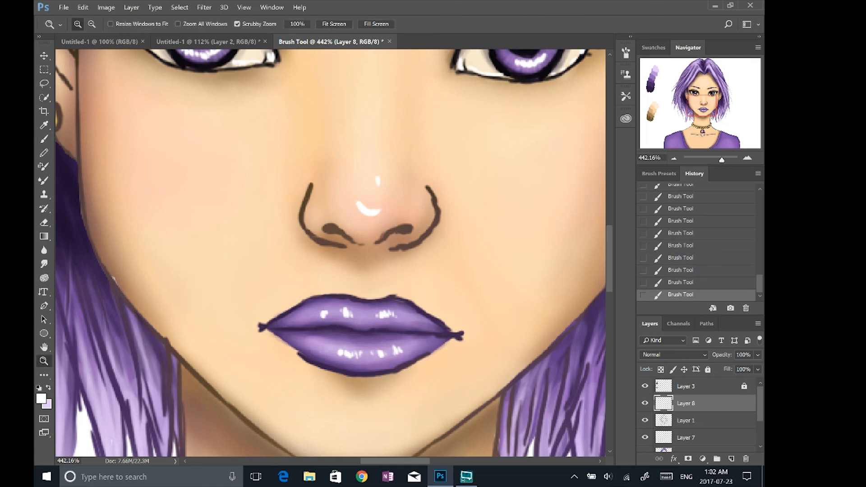
key(XF86AudioMute)
key(b)
drag(311, 317, 326, 315)
scroll(366, 289, down, 4)
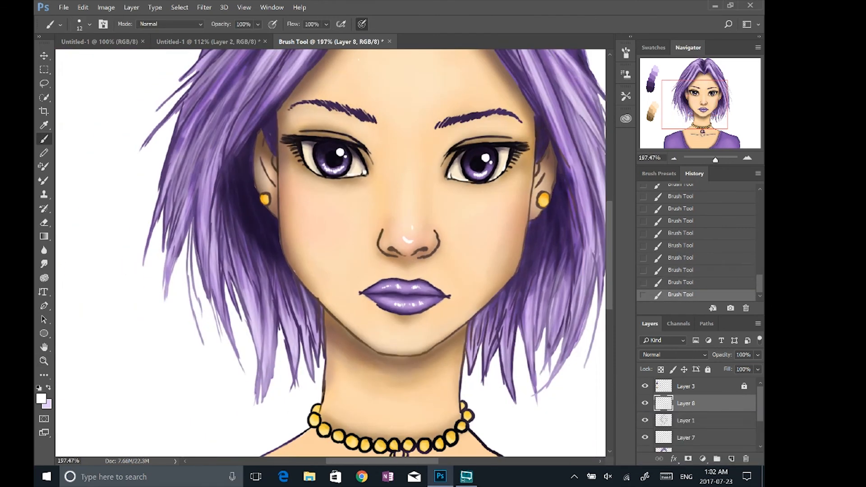
Try white highlight strokes around the eyes and undo them
scroll(406, 189, up, 2)
drag(416, 187, 425, 174)
key(ctrl+alt+z)
drag(236, 138, 278, 144)
key(ctrl+alt+z)
key(ctrl+alt+z)
key(ctrl+alt+z)
key(ctrl+alt+z)
key(ctrl+alt+z)
key(ctrl+alt+z)
key(ctrl+alt+z)
key(z)
key(b)
key(ctrl+alt+z)
key(z)
key(b)
key(ctrl+alt+z)
Paint small white highlights beside the inner corners of the eyes
scroll(274, 86, up, 4)
drag(230, 179, 271, 187)
scroll(408, 288, down, 8)
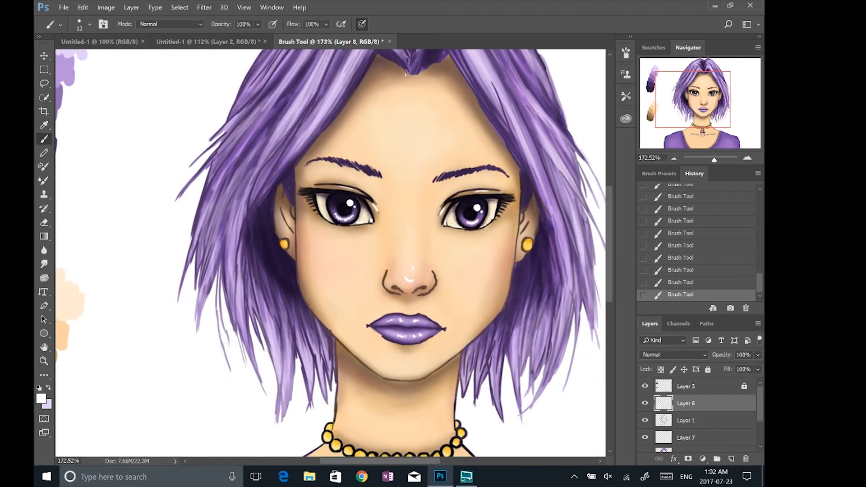
Paint small white highlights on the curves and tail of the purple Q pendant, undoing strokes that do not fit
scroll(529, 293, up, 8)
drag(338, 308, 379, 317)
key(ctrl+alt+z)
key(ctrl+alt+z)
drag(310, 287, 305, 315)
drag(355, 271, 373, 289)
Paint small white glints on the gold necklace beads along both sides of the neck
drag(359, 215, 409, 215)
drag(443, 202, 447, 206)
drag(467, 185, 498, 160)
drag(505, 142, 511, 135)
drag(498, 122, 499, 115)
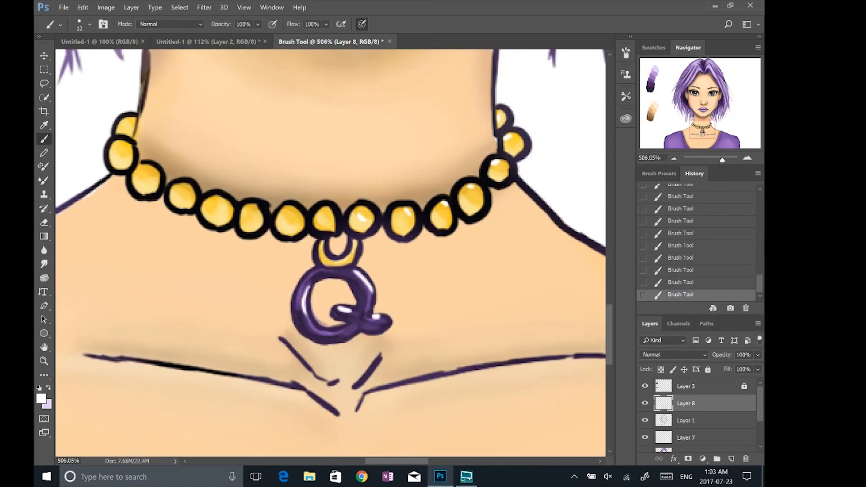
drag(323, 211, 327, 215)
drag(247, 207, 253, 212)
mouse_move(213, 202)
mouse_down()
mouse_move(220, 205)
mouse_move(184, 194)
mouse_up()
drag(144, 170, 150, 174)
drag(121, 145, 127, 149)
drag(123, 129, 128, 125)
scroll(502, 304, down, 8)
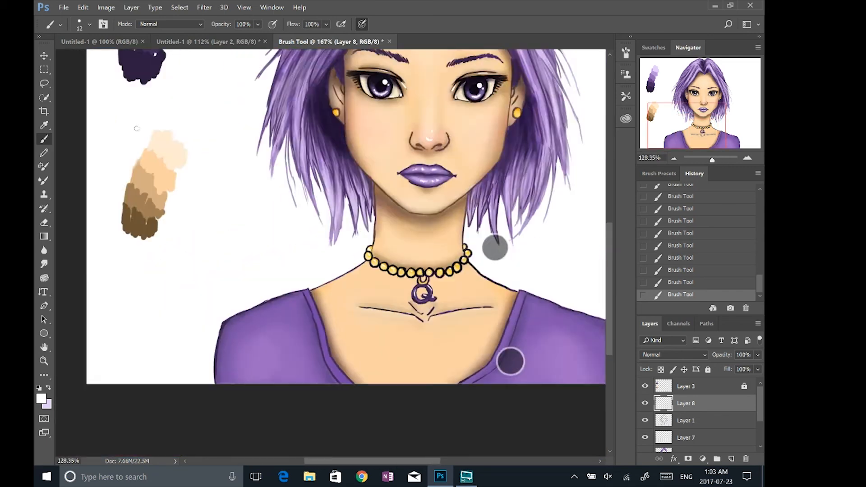
Reduce the brush size to 9 px for thin hair highlights
click(89, 25)
drag(98, 59, 96, 59)
click(428, 104)
click(89, 25)
click(428, 104)
Paint thin white highlight strands down the hair on the right of the face and undo the last few strokes
drag(433, 110, 452, 137)
drag(434, 112, 472, 174)
drag(516, 245, 526, 298)
drag(500, 246, 513, 290)
mouse_move(497, 234)
mouse_down()
mouse_move(513, 305)
mouse_move(479, 356)
mouse_up()
drag(477, 324, 474, 371)
drag(503, 322, 498, 361)
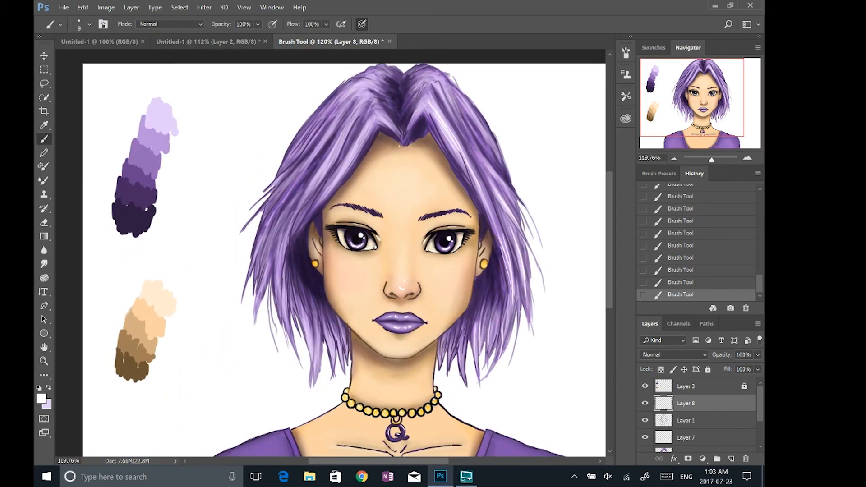
key(ctrl+alt+z)
key(ctrl+alt+z)
key(ctrl+alt+z)
Paint thin white highlight strands around the hair parting and across the upper hair on the left of the face
mouse_move(419, 101)
mouse_down()
mouse_move(432, 94)
mouse_move(428, 78)
mouse_up()
drag(420, 78, 436, 75)
drag(380, 118, 398, 128)
drag(373, 119, 362, 132)
drag(373, 123, 331, 182)
drag(343, 139, 315, 182)
drag(330, 130, 303, 167)
drag(339, 117, 372, 96)
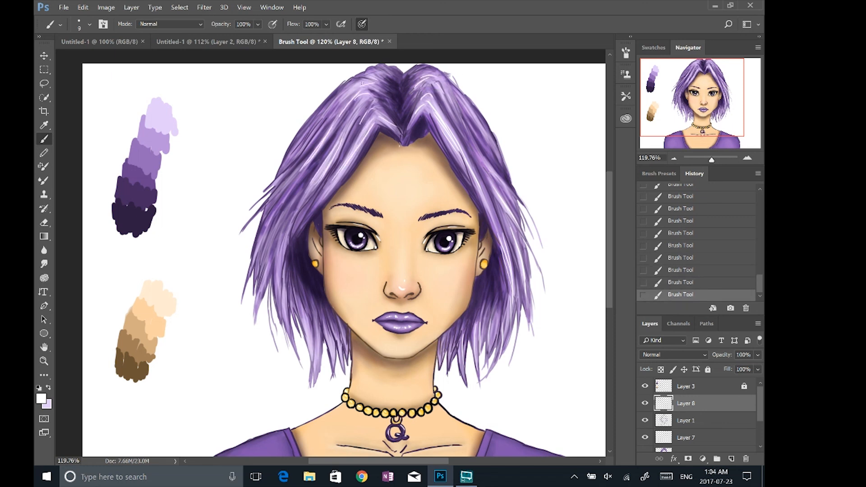
Add thin white highlight strands to the lower hair ends on the left of the face
drag(281, 245, 275, 309)
drag(283, 298, 293, 344)
drag(317, 334, 316, 371)
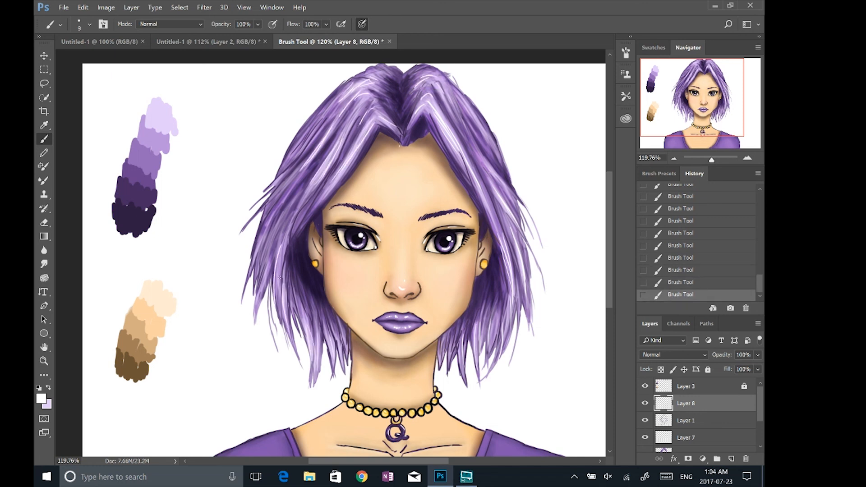
Undo the last four brush strokes on the highlight layer
scroll(503, 302, up, 3)
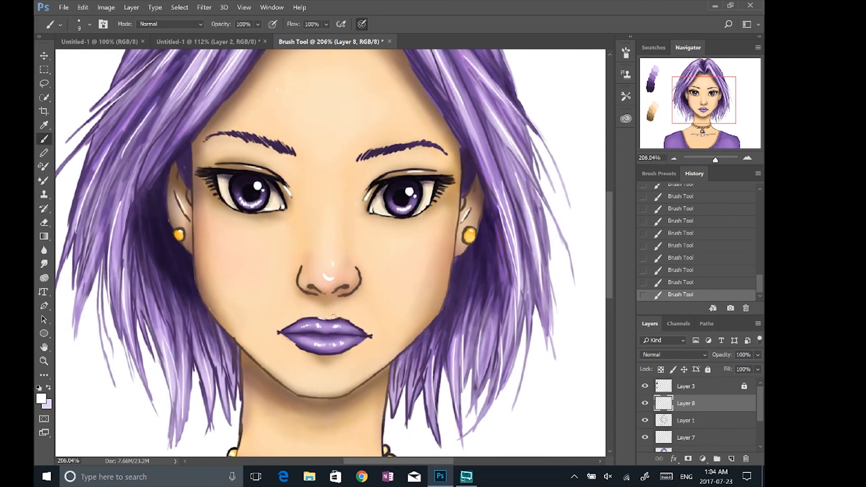
scroll(332, 313, down, 2)
key(ctrl+alt+z)
key(ctrl+alt+z)
key(ctrl+alt+z)
key(ctrl+alt+z)
Start the Crop tool on the whole canvas
scroll(542, 275, down, 3)
key(c)
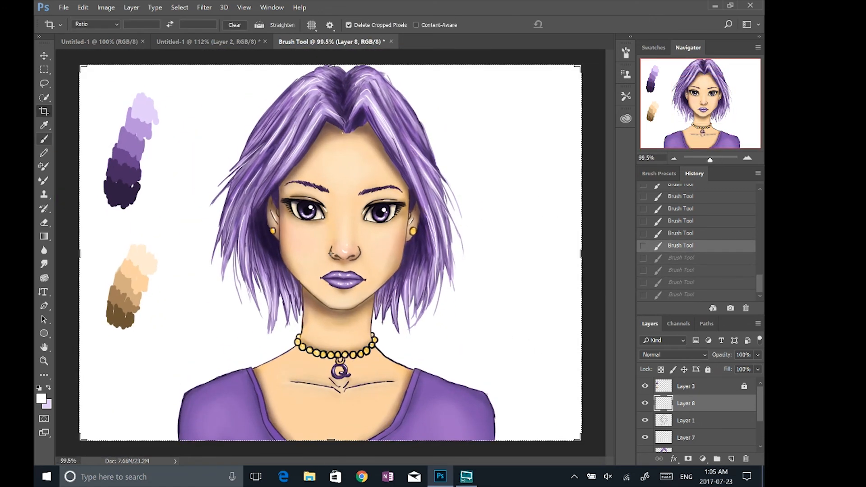